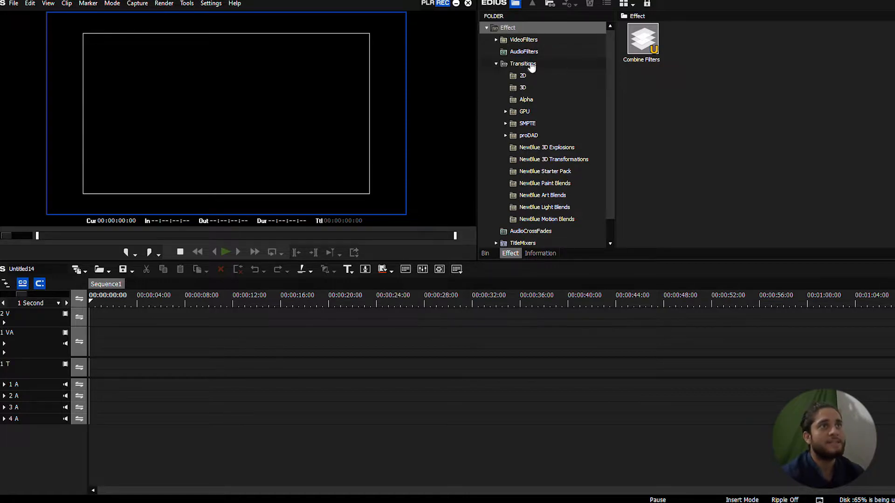
{"action": "left_click", "coordinate": [494, 66]}
{"action": "left_click", "coordinate": [496, 65]}
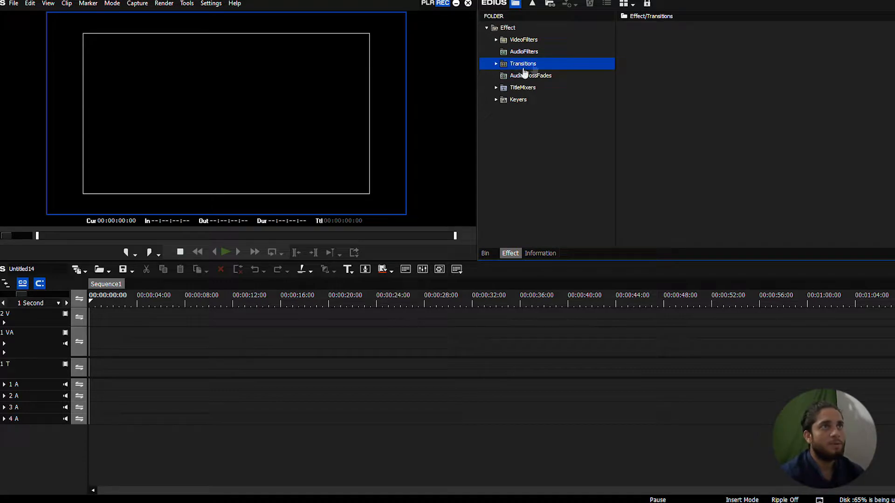
{"action": "left_click", "coordinate": [496, 65]}
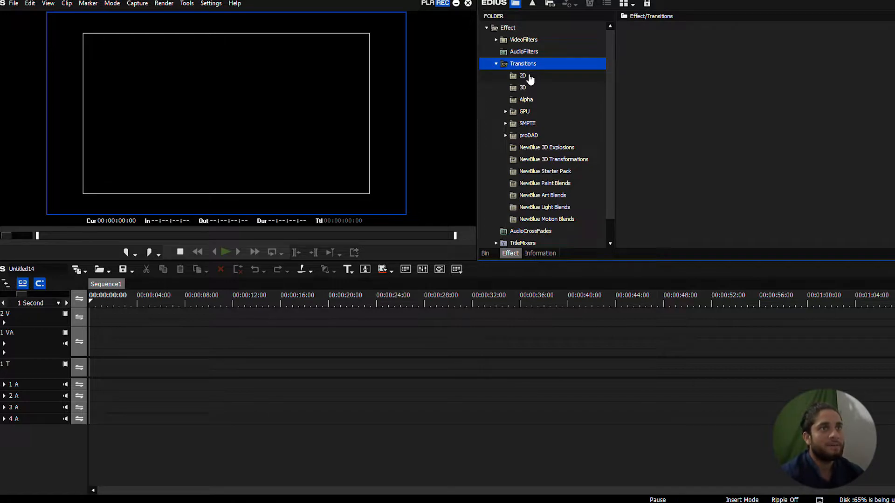
- Place the city clip and the presenter clip from the bin back to back at the start of the 1 VA track
{"action": "left_click", "coordinate": [484, 253]}
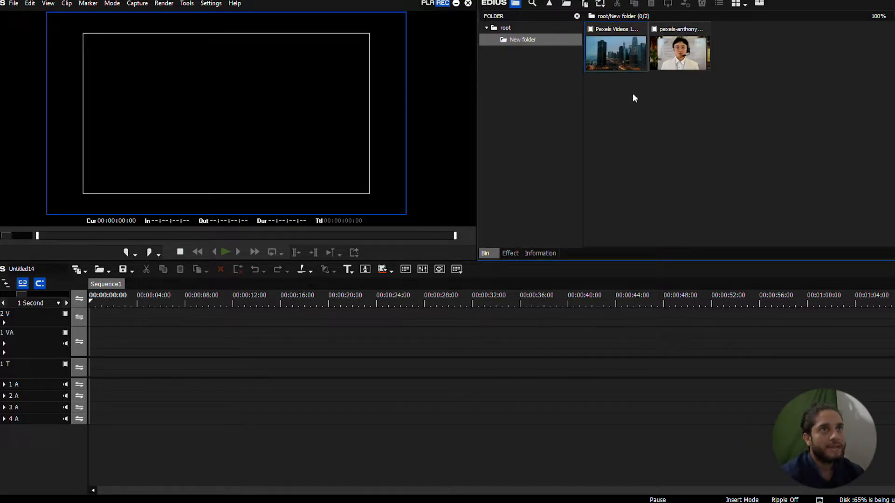
{"action": "left_click_drag", "start_coordinate": [633, 106], "coordinate": [93, 336]}
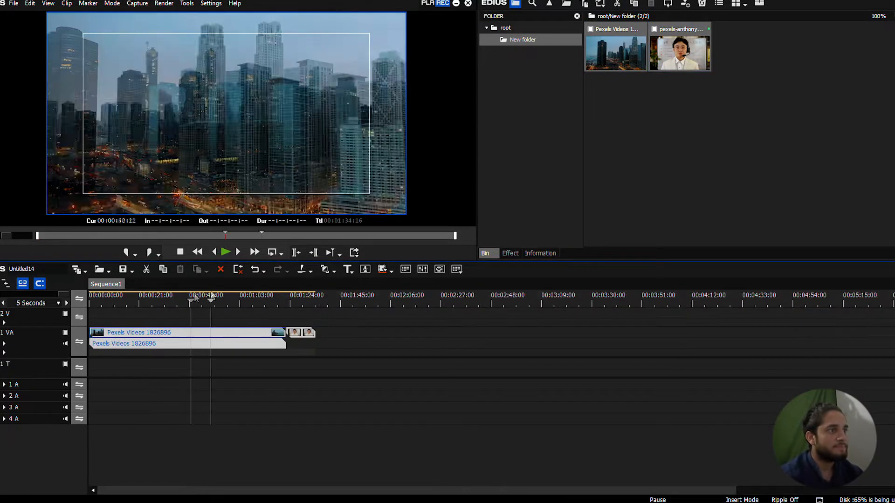
- Trim off the beginning of the city clip and delete the gap left at the start of the track
{"action": "left_click_drag", "start_coordinate": [195, 298], "coordinate": [159, 298]}
{"action": "key", "text": "n"}
{"action": "right_click", "coordinate": [104, 338]}
{"action": "left_click", "coordinate": [142, 427]}
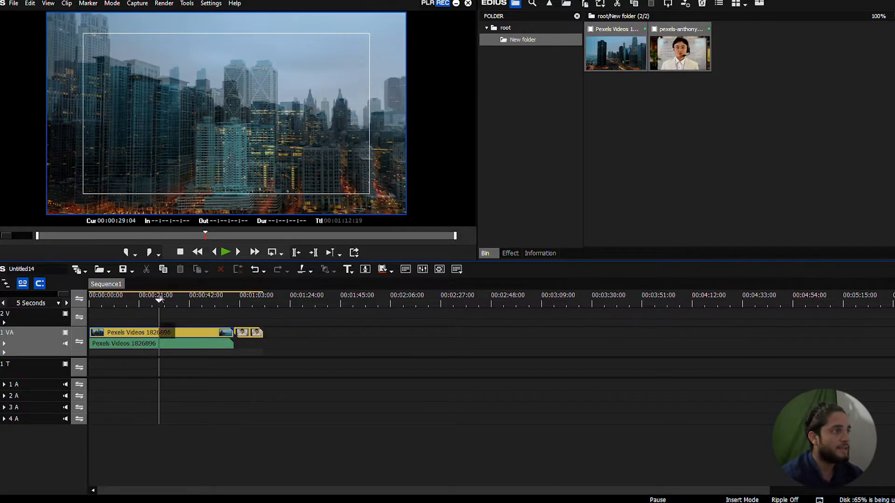
- Trim the end of the city clip at 00:00:29:04 and delete the gap before the presenter clip
{"action": "key", "text": "m"}
{"action": "right_click", "coordinate": [177, 334]}
{"action": "left_click", "coordinate": [210, 424]}
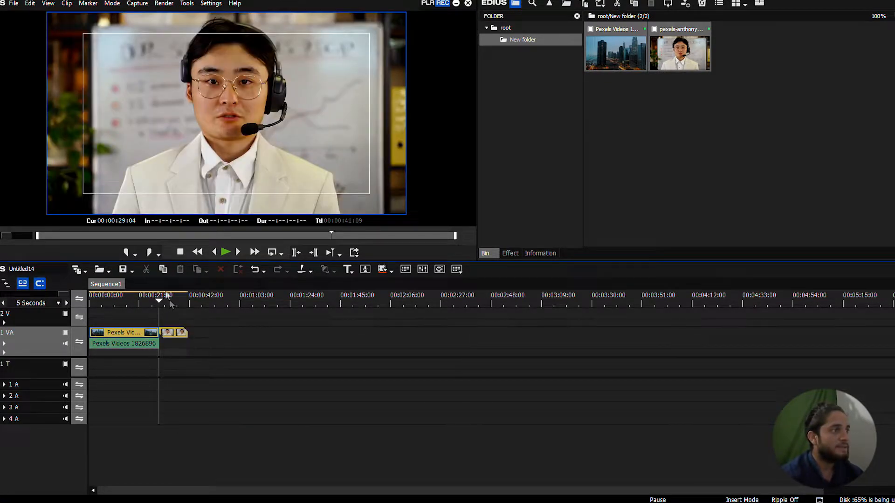
- Examine the frames around the cut between the two clips and through to the end of the presenter clip
{"action": "scroll", "coordinate": [170, 300], "scroll_direction": "up", "scroll_amount": 2}
{"action": "left_click", "coordinate": [193, 298]}
{"action": "left_click_drag", "start_coordinate": [214, 334], "coordinate": [335, 302]}
{"action": "left_click", "coordinate": [172, 298]}
{"action": "scroll", "coordinate": [172, 296], "scroll_direction": "down", "scroll_amount": 2}
{"action": "left_click", "coordinate": [140, 299]}
{"action": "scroll", "coordinate": [144, 299], "scroll_direction": "up", "scroll_amount": 2}
{"action": "scroll", "coordinate": [145, 299], "scroll_direction": "down", "scroll_amount": 2}
{"action": "left_click", "coordinate": [147, 300]}
{"action": "scroll", "coordinate": [153, 300], "scroll_direction": "up", "scroll_amount": 2}
{"action": "left_click", "coordinate": [176, 301]}
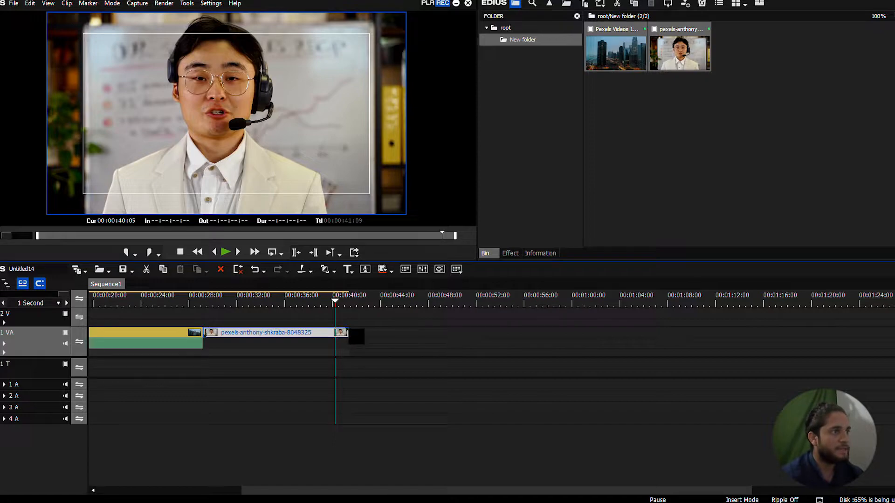
{"action": "left_click", "coordinate": [331, 301]}
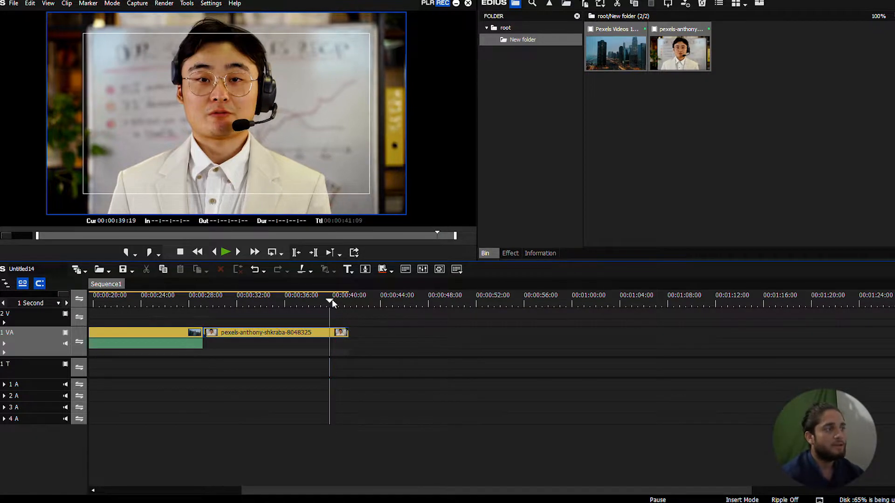
{"action": "left_click", "coordinate": [210, 302]}
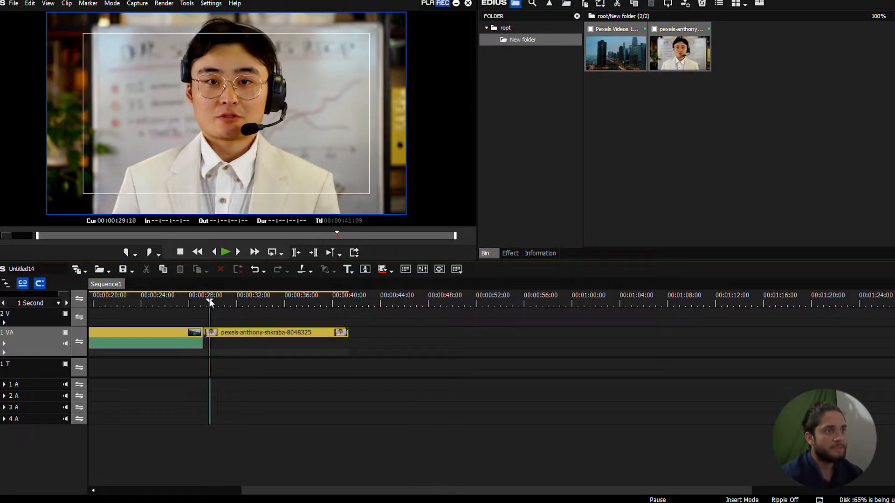
- Trim the start of the presenter clip at 00:00:30:14 and delete the gap between it and the city clip
{"action": "mouse_move", "coordinate": [210, 302]}
{"action": "left_mouse_down"}
{"action": "mouse_move", "coordinate": [234, 303]}
{"action": "mouse_move", "coordinate": [210, 305]}
{"action": "mouse_move", "coordinate": [219, 304]}
{"action": "left_mouse_up"}
{"action": "left_click", "coordinate": [236, 334]}
{"action": "key", "text": "n"}
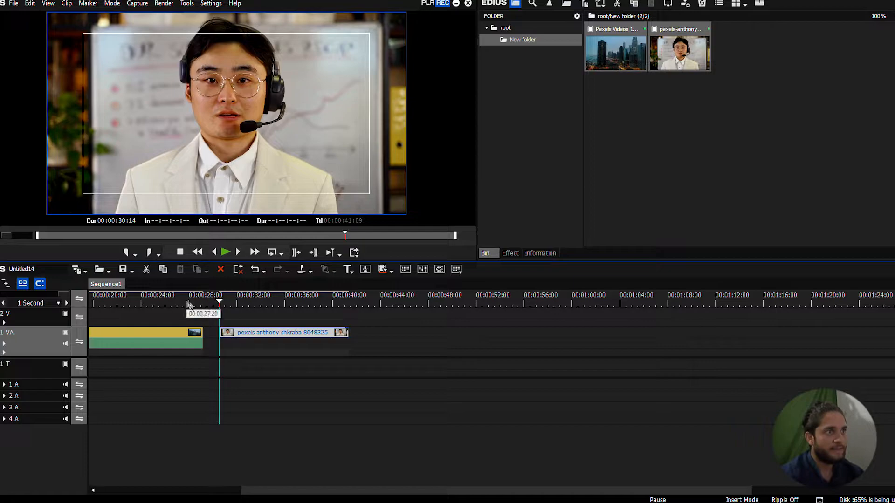
{"action": "left_click", "coordinate": [202, 304]}
{"action": "left_click_drag", "start_coordinate": [202, 304], "coordinate": [232, 322]}
{"action": "right_click", "coordinate": [212, 332]}
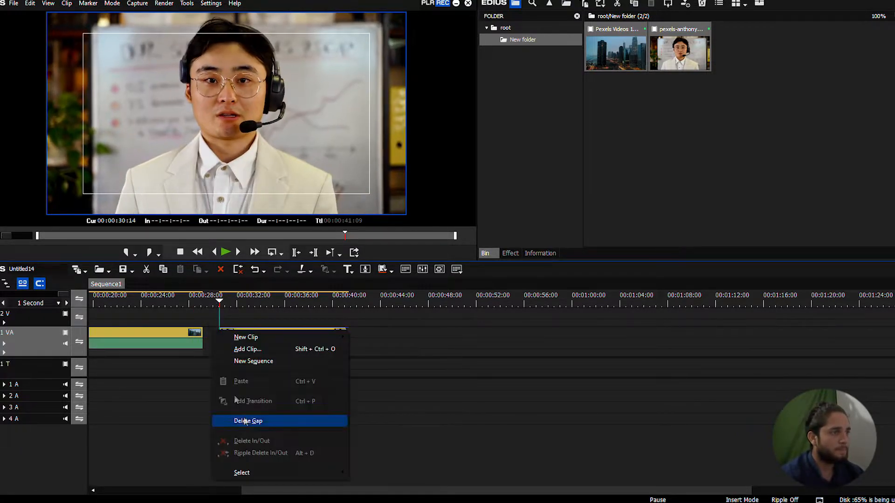
{"action": "left_click", "coordinate": [240, 421]}
- Review the join between the trimmed city clip and presenter clip on the timeline
{"action": "left_click", "coordinate": [194, 303]}
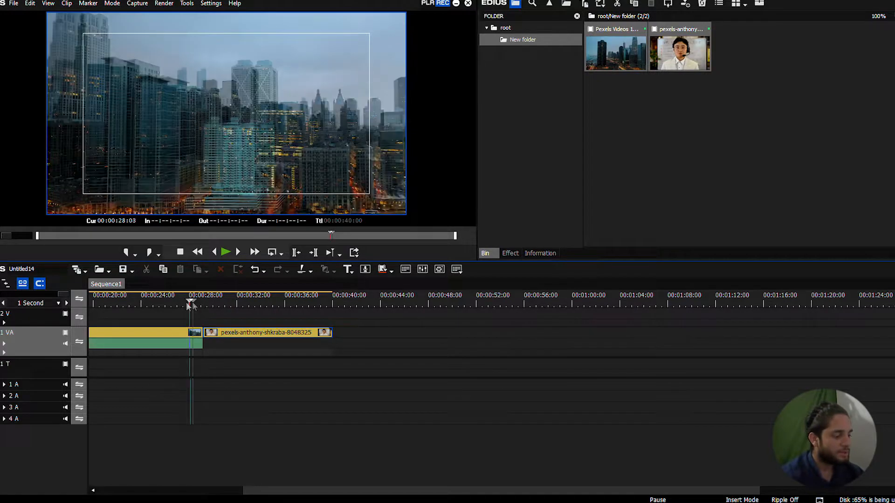
{"action": "left_click", "coordinate": [180, 302]}
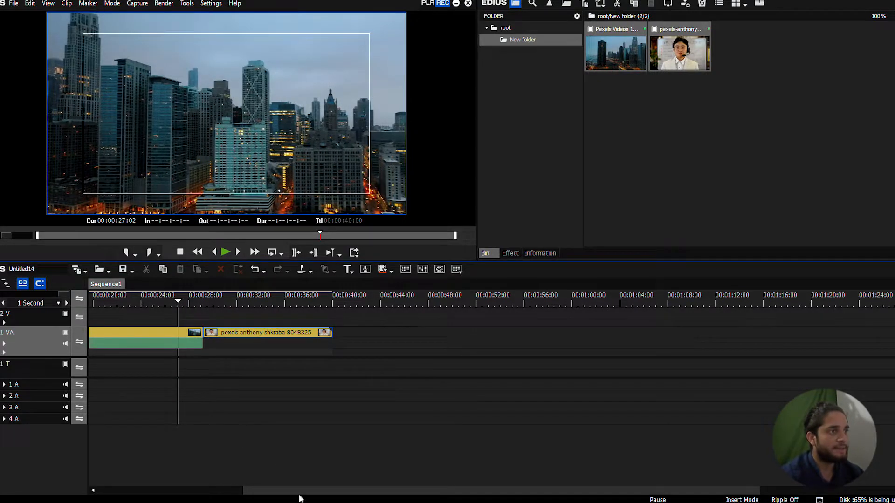
{"action": "left_click_drag", "start_coordinate": [300, 492], "coordinate": [224, 491]}
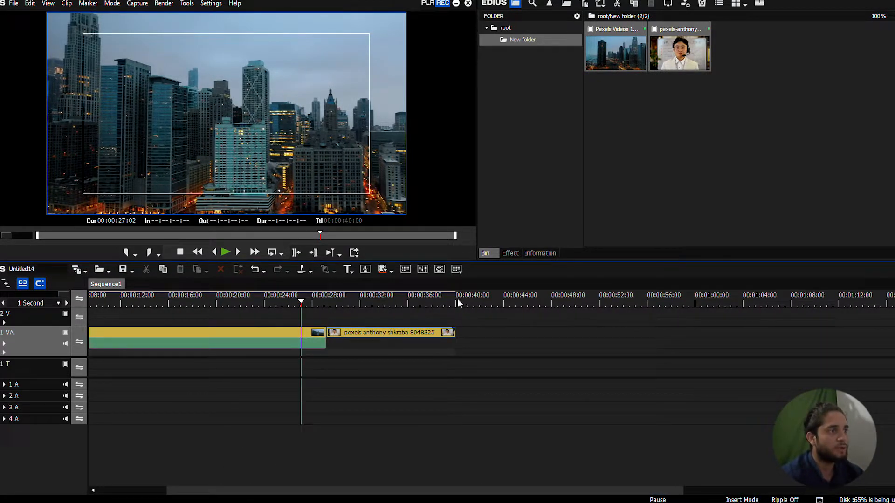
{"action": "left_click", "coordinate": [326, 299]}
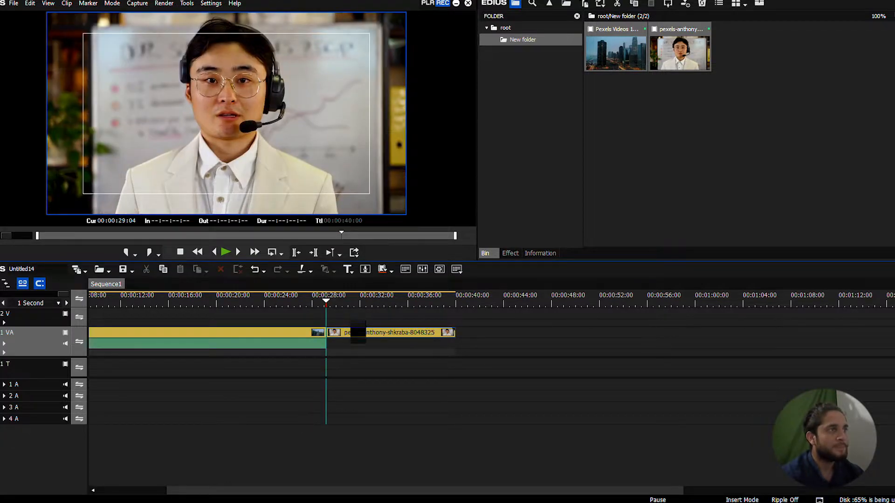
{"action": "left_click", "coordinate": [337, 332]}
{"action": "left_click", "coordinate": [310, 302]}
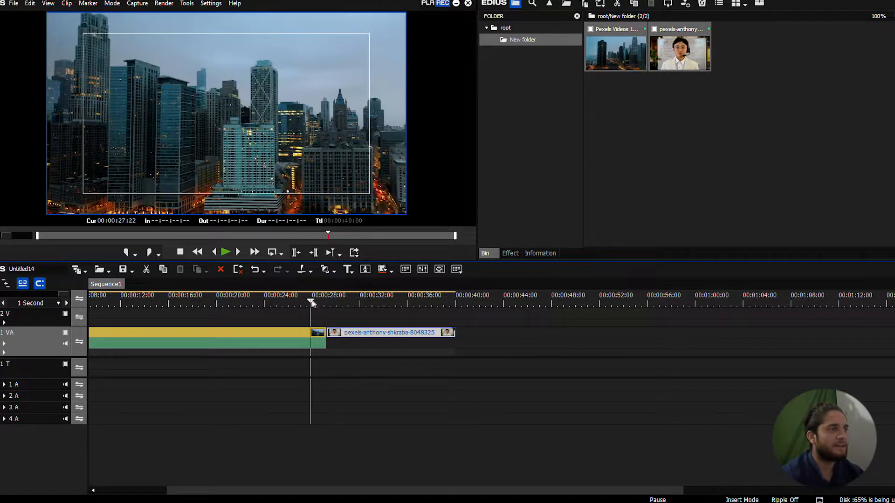
{"action": "scroll", "coordinate": [317, 301], "scroll_direction": "down", "scroll_amount": 2}
{"action": "scroll", "coordinate": [207, 303], "scroll_direction": "up", "scroll_amount": 5}
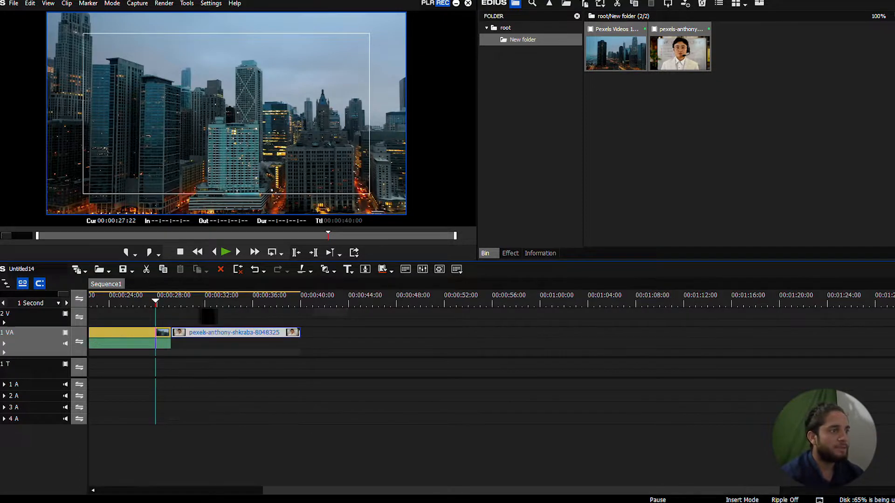
{"action": "left_click_drag", "start_coordinate": [179, 302], "coordinate": [233, 302]}
{"action": "scroll", "coordinate": [233, 302], "scroll_direction": "down", "scroll_amount": 2}
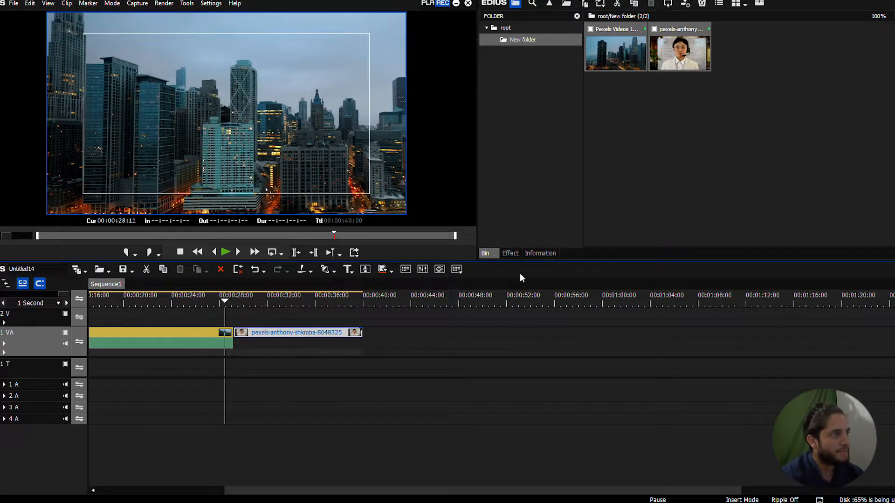
- Show the effects list and inspect the frames on both sides of the cut between the clips at close range
{"action": "left_click", "coordinate": [510, 254]}
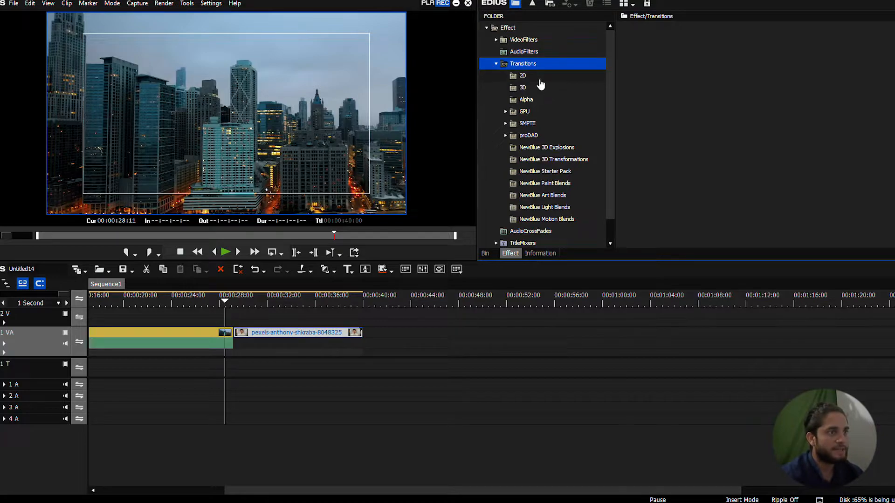
{"action": "left_click", "coordinate": [234, 302]}
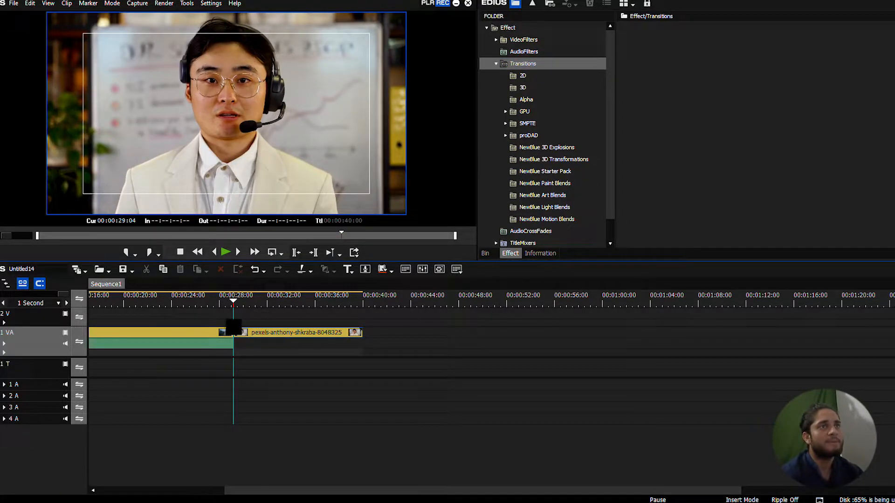
{"action": "scroll", "coordinate": [255, 306], "scroll_direction": "up", "scroll_amount": 2}
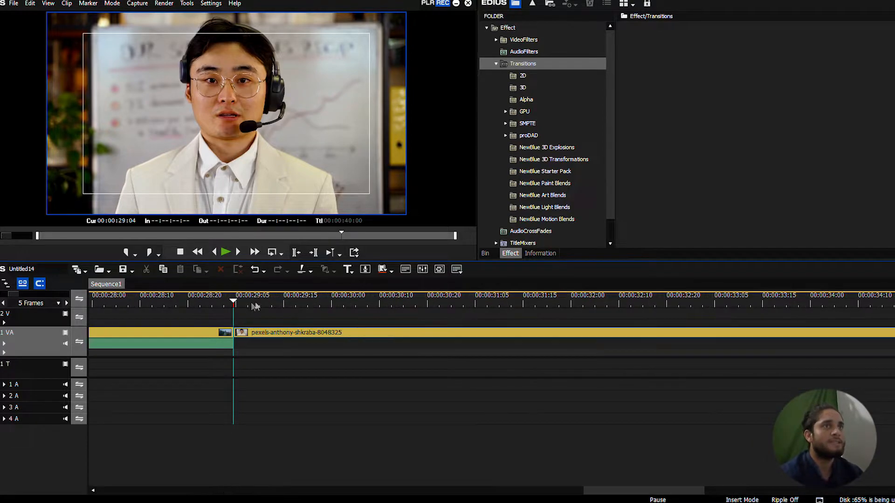
{"action": "left_click", "coordinate": [209, 304]}
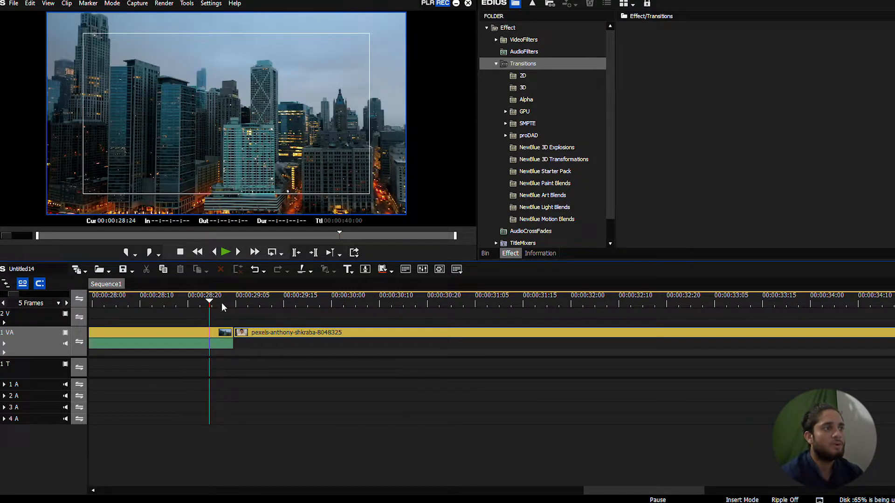
{"action": "left_click", "coordinate": [204, 304]}
{"action": "left_click_drag", "start_coordinate": [217, 301], "coordinate": [233, 352]}
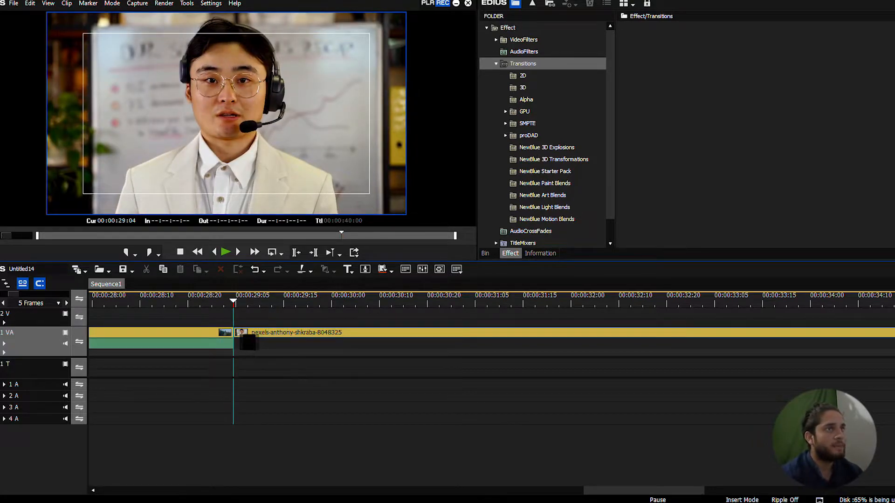
{"action": "left_click_drag", "start_coordinate": [232, 303], "coordinate": [209, 303]}
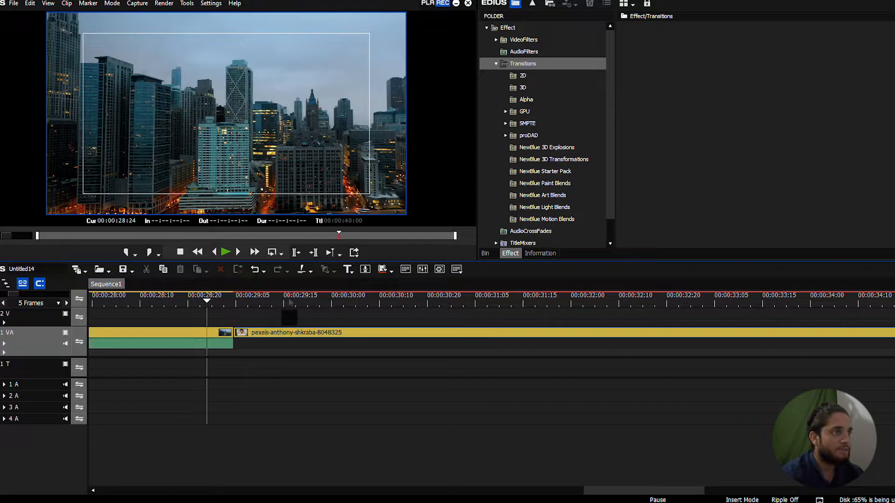
{"action": "left_click", "coordinate": [216, 302]}
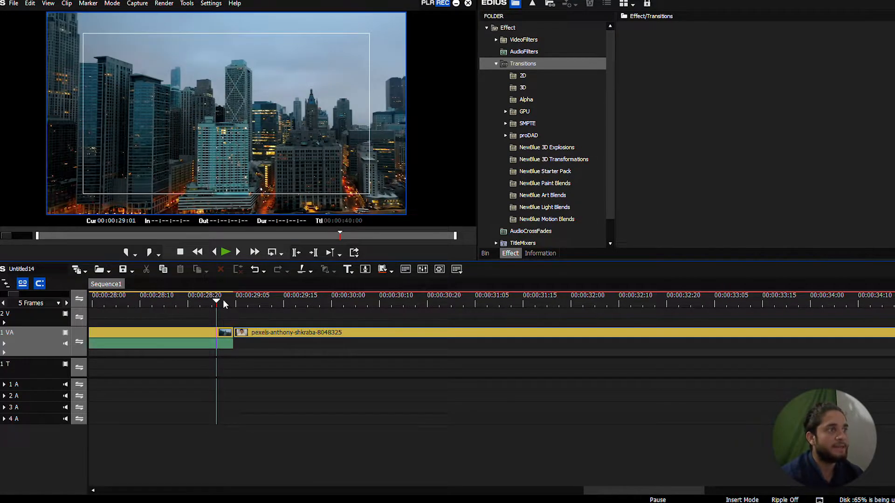
{"action": "key", "text": "Right"}
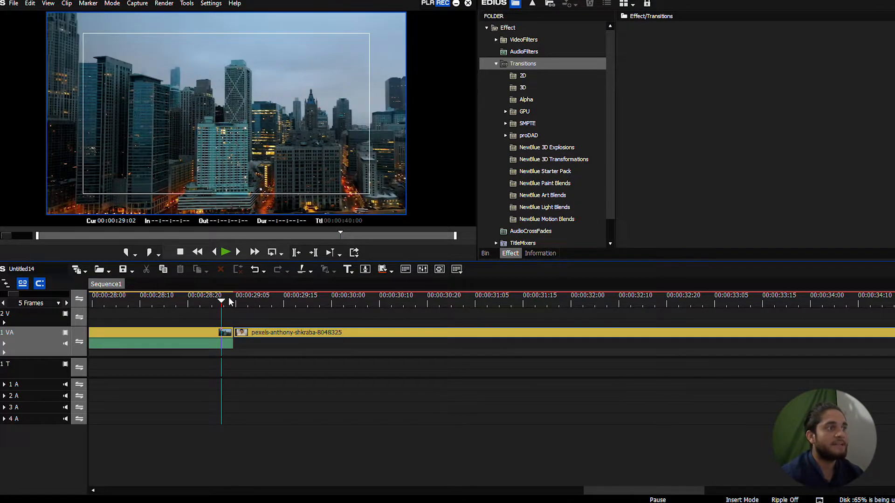
{"action": "mouse_move", "coordinate": [230, 302]}
{"action": "left_mouse_down"}
{"action": "mouse_move", "coordinate": [202, 298]}
{"action": "mouse_move", "coordinate": [227, 300]}
{"action": "left_mouse_up"}
- Play the sequence across the cut several times to examine the direct change from city to presenter
{"action": "key", "text": "space"}
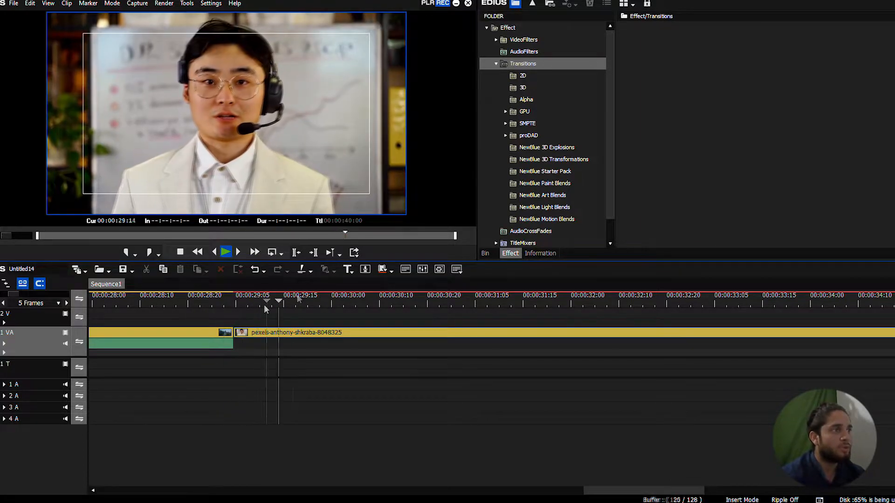
{"action": "left_click", "coordinate": [232, 303]}
{"action": "left_click", "coordinate": [181, 300]}
{"action": "key", "text": "space"}
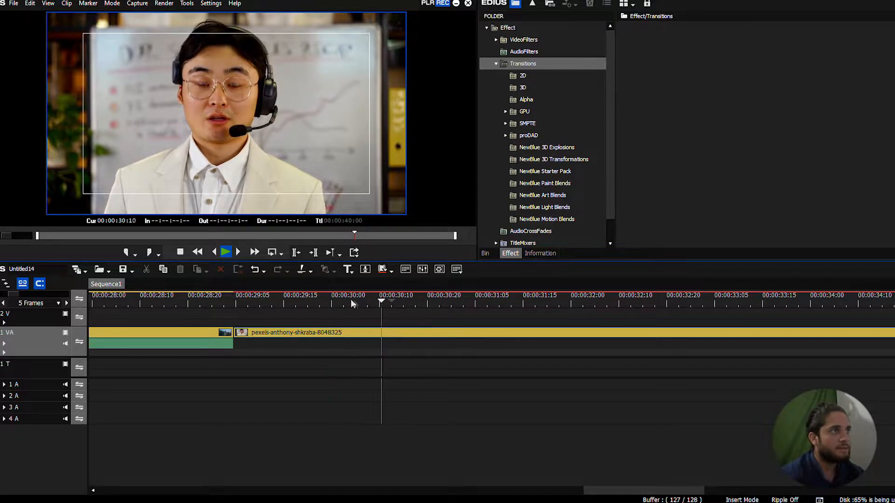
{"action": "left_click", "coordinate": [178, 301]}
{"action": "key", "text": "space"}
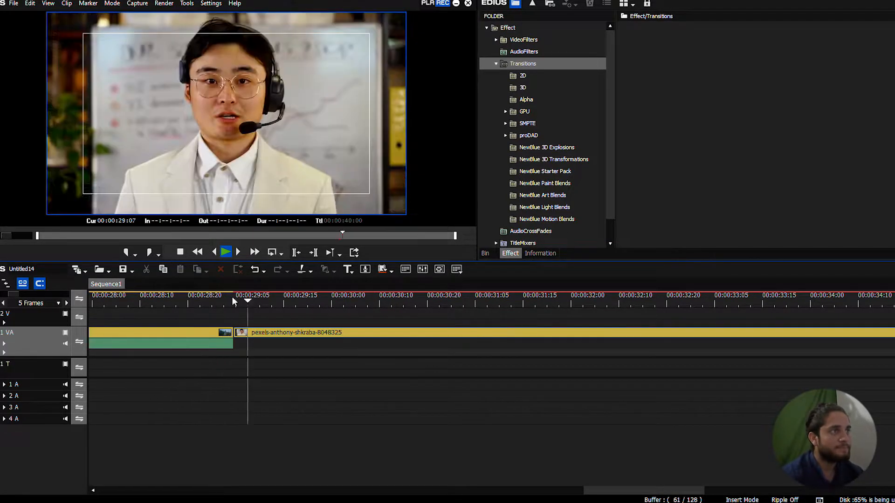
{"action": "left_click", "coordinate": [203, 303]}
{"action": "left_click", "coordinate": [201, 304]}
{"action": "mouse_move", "coordinate": [201, 302]}
{"action": "left_mouse_down"}
{"action": "mouse_move", "coordinate": [226, 303]}
{"action": "mouse_move", "coordinate": [203, 301]}
{"action": "left_mouse_up"}
{"action": "key", "text": "space"}
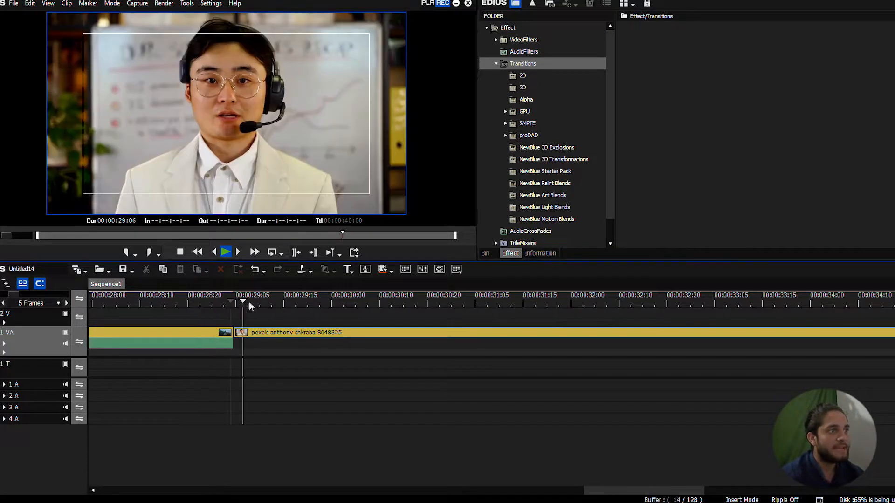
{"action": "left_click", "coordinate": [168, 300]}
{"action": "key", "text": "space"}
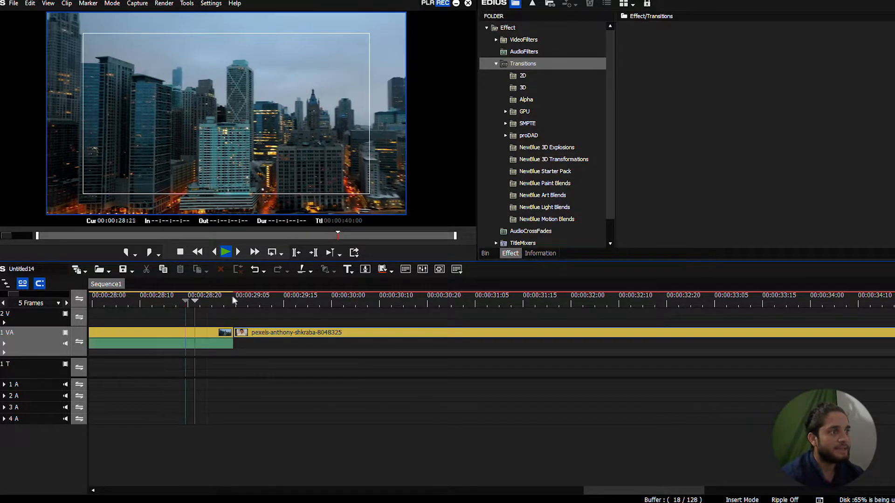
{"action": "left_click_drag", "start_coordinate": [208, 300], "coordinate": [199, 303]}
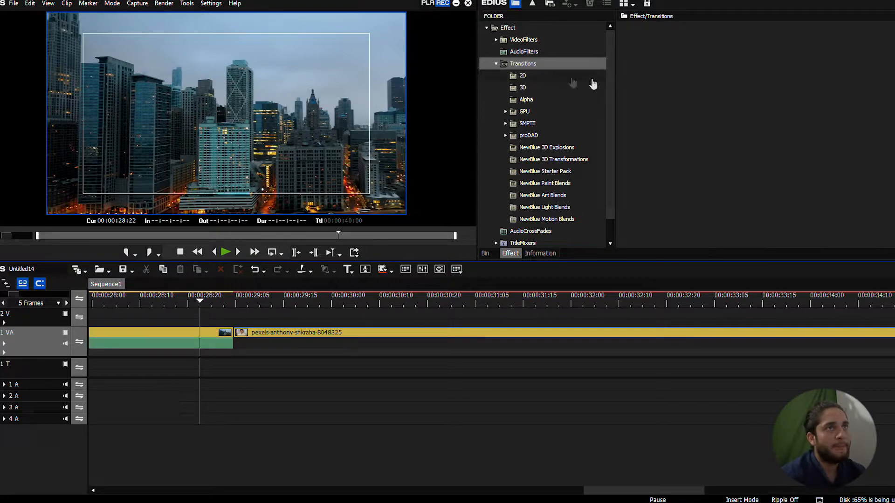
- Apply the Dissolve transition from the 2D transitions at the cut between the city clip and the presenter clip
{"action": "left_click", "coordinate": [519, 77]}
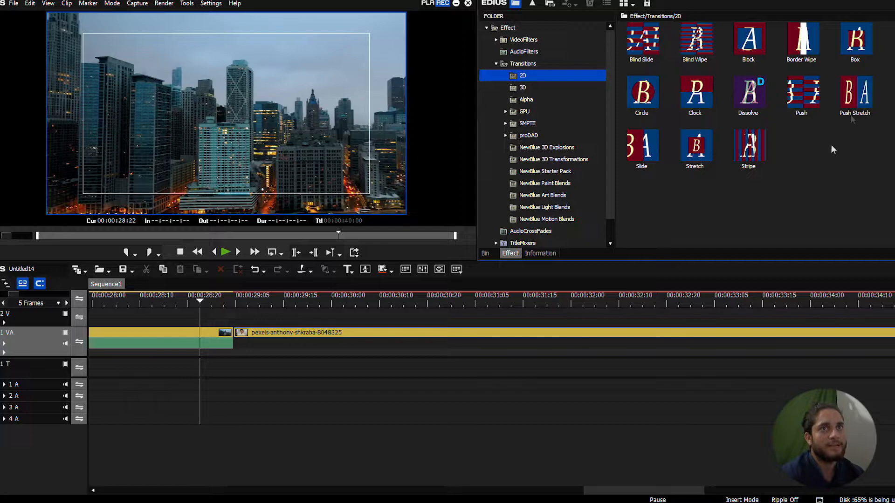
{"action": "left_click", "coordinate": [833, 177]}
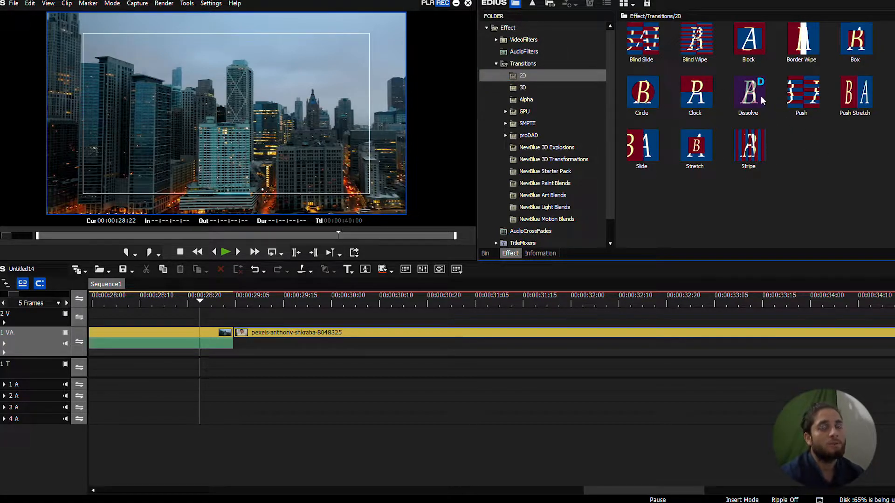
{"action": "left_click", "coordinate": [752, 83]}
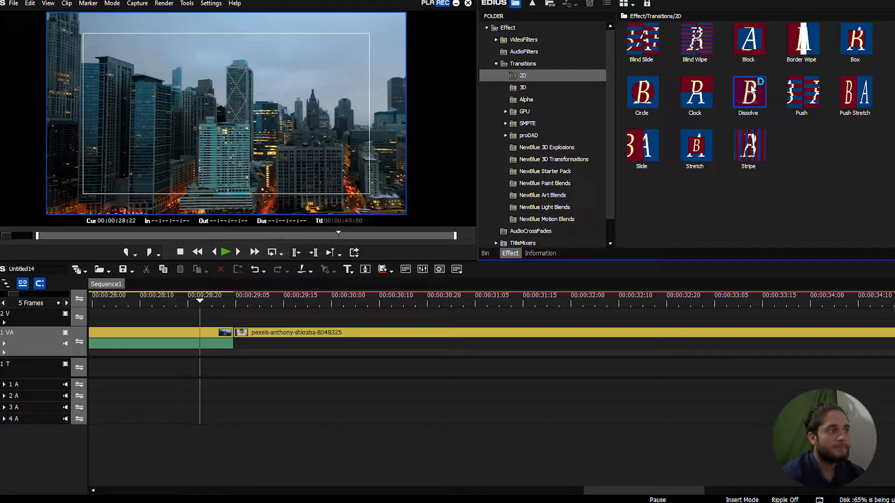
{"action": "left_click_drag", "start_coordinate": [752, 88], "coordinate": [233, 332]}
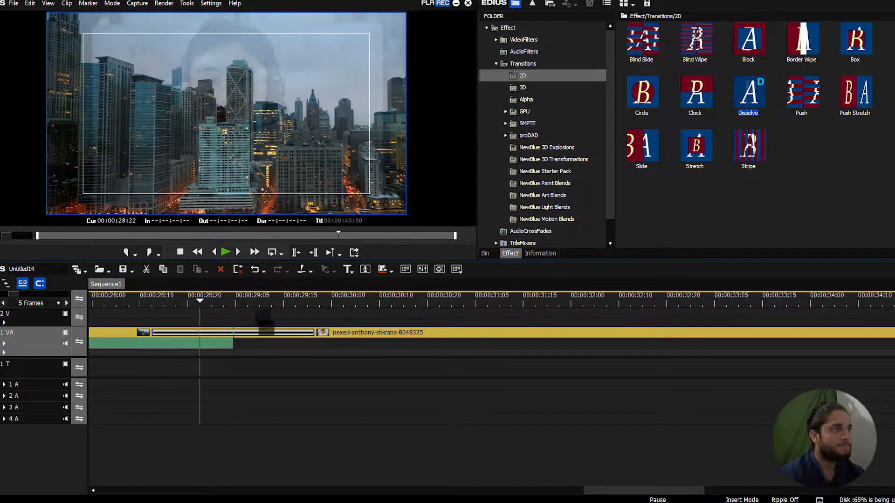
- Inspect the city frames just before the Dissolve and select the presenter clip
{"action": "left_click_drag", "start_coordinate": [203, 298], "coordinate": [98, 300]}
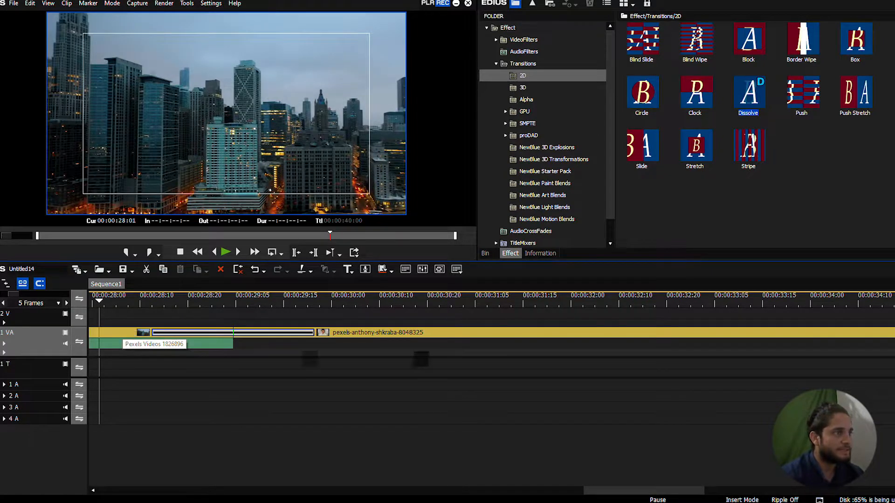
{"action": "left_click", "coordinate": [421, 333]}
{"action": "left_click", "coordinate": [121, 302]}
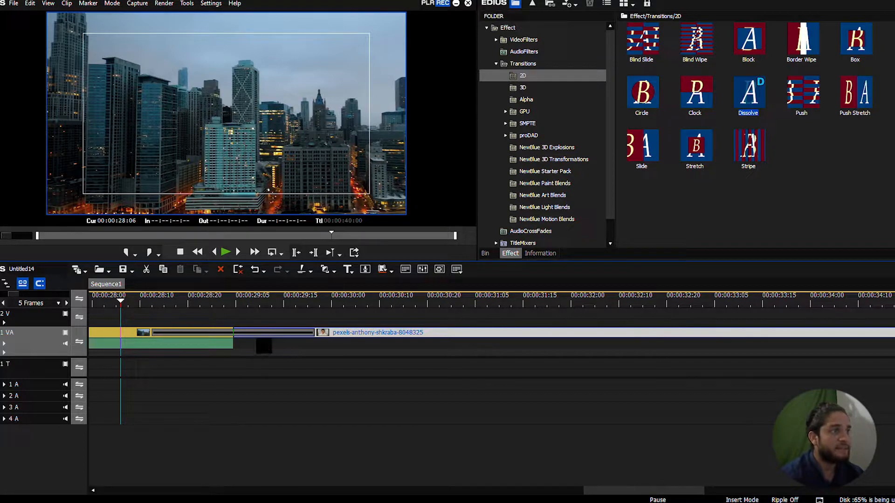
{"action": "left_click", "coordinate": [128, 302]}
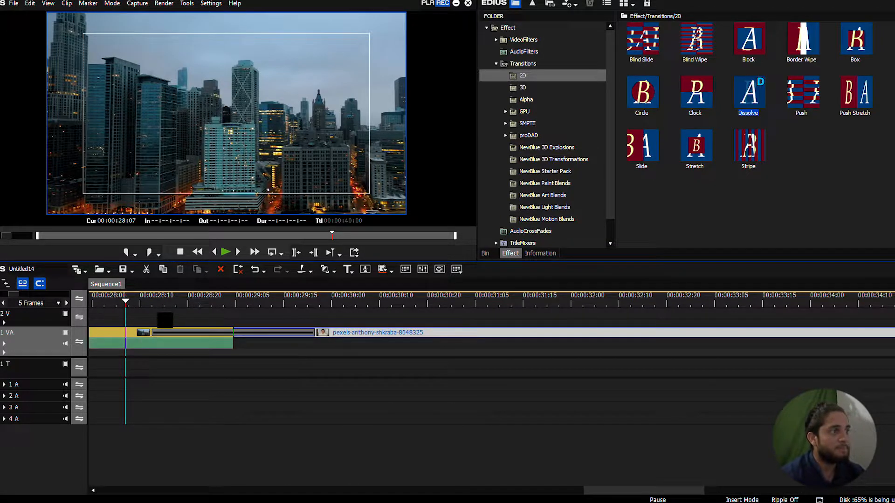
{"action": "left_click", "coordinate": [114, 303]}
{"action": "left_click", "coordinate": [111, 302]}
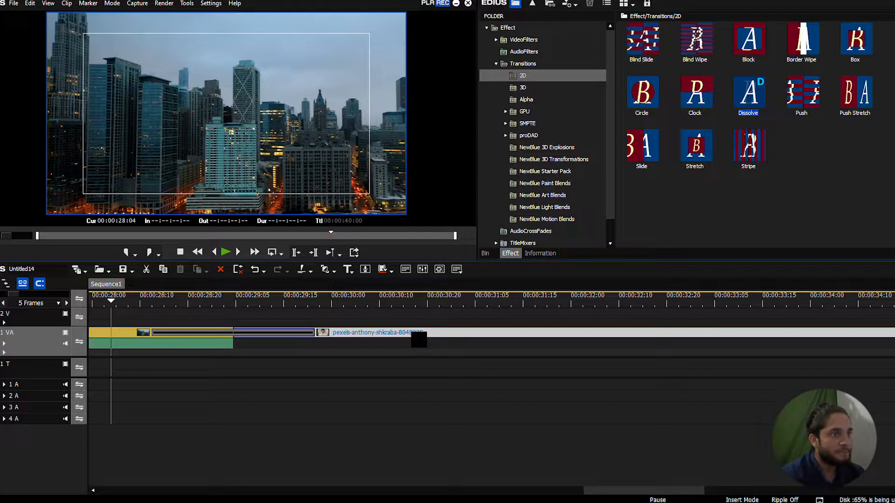
- Move the presenter clip about 19 frames away from the city clip, inspect the gap, and rejoin the two clips
{"action": "left_click_drag", "start_coordinate": [419, 339], "coordinate": [504, 339]}
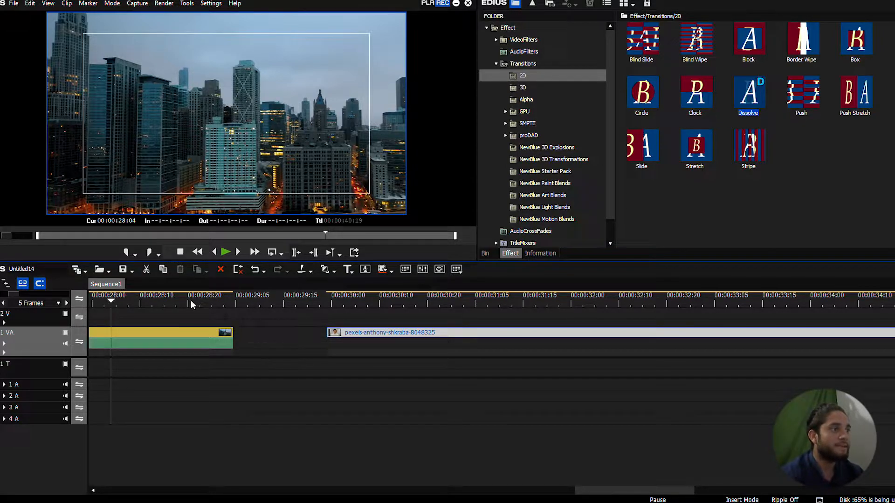
{"action": "left_click_drag", "start_coordinate": [190, 303], "coordinate": [233, 303]}
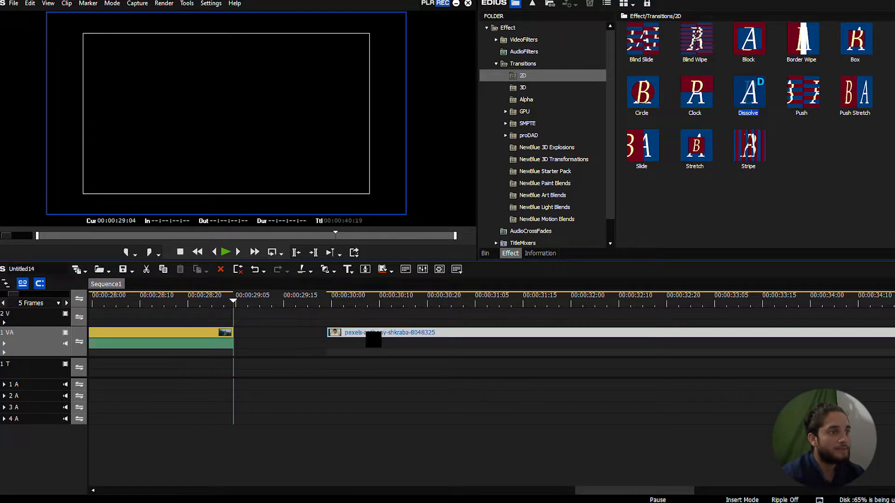
{"action": "left_click_drag", "start_coordinate": [375, 339], "coordinate": [282, 340]}
{"action": "left_click_drag", "start_coordinate": [233, 299], "coordinate": [189, 300]}
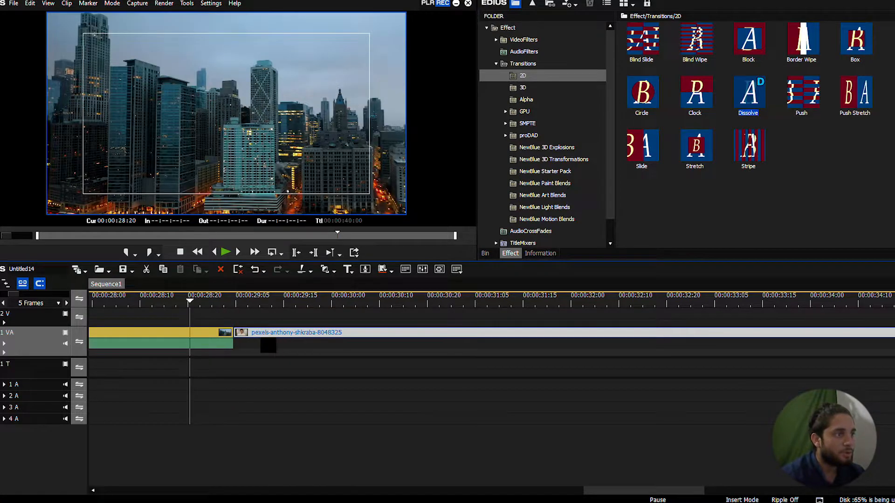
- Separate the presenter clip from the city clip by about 2 frames and try to apply Dissolve across the gap
{"action": "left_click_drag", "start_coordinate": [255, 338], "coordinate": [265, 337]}
{"action": "left_click_drag", "start_coordinate": [224, 305], "coordinate": [229, 304]}
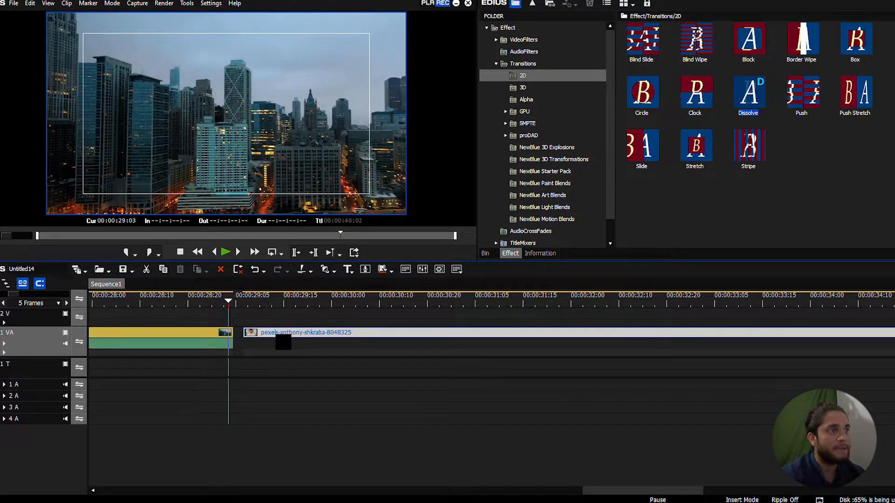
{"action": "left_click_drag", "start_coordinate": [282, 341], "coordinate": [277, 340]}
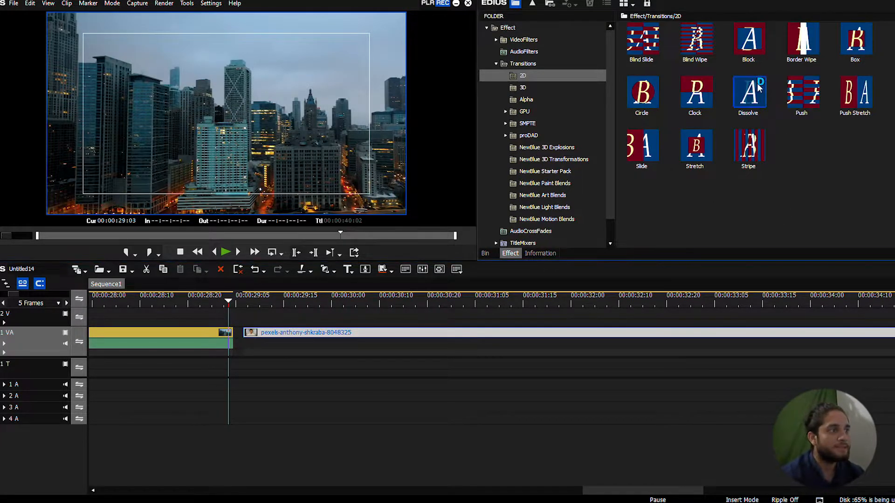
{"action": "mouse_move", "coordinate": [748, 96]}
{"action": "left_mouse_down"}
{"action": "mouse_move", "coordinate": [357, 297]}
{"action": "mouse_move", "coordinate": [233, 341]}
{"action": "mouse_move", "coordinate": [244, 336]}
{"action": "left_mouse_up"}
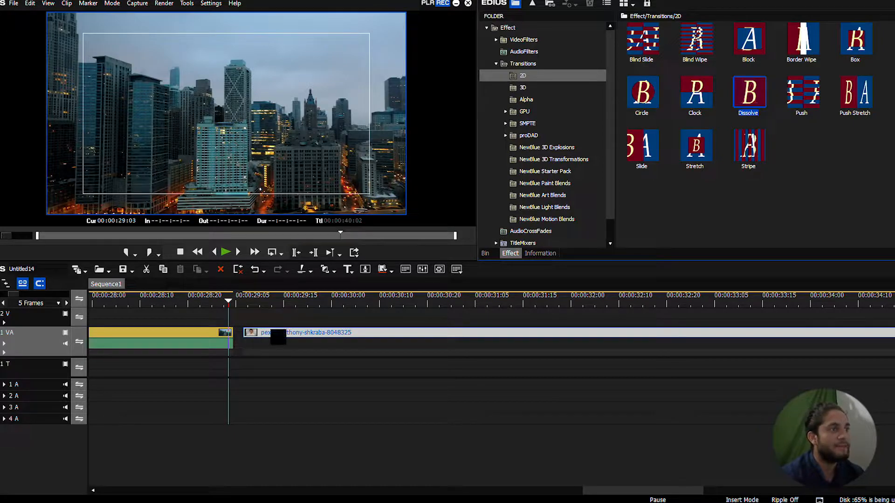
- Close the small gap between the clips and apply Dissolve at their cut
{"action": "left_click_drag", "start_coordinate": [278, 334], "coordinate": [266, 334]}
{"action": "left_click_drag", "start_coordinate": [749, 94], "coordinate": [233, 334]}
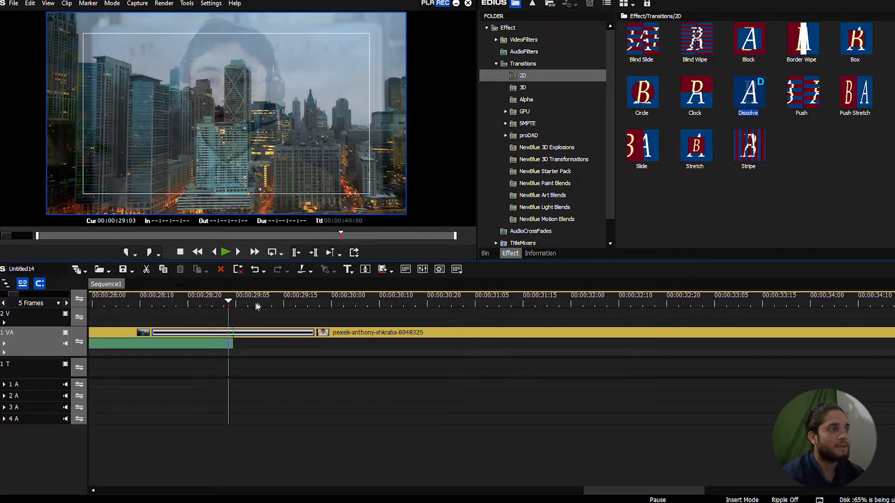
- Play the sequence across the Dissolve several times to examine the blend from city to presenter
{"action": "left_click_drag", "start_coordinate": [255, 304], "coordinate": [96, 301]}
{"action": "key", "text": "space"}
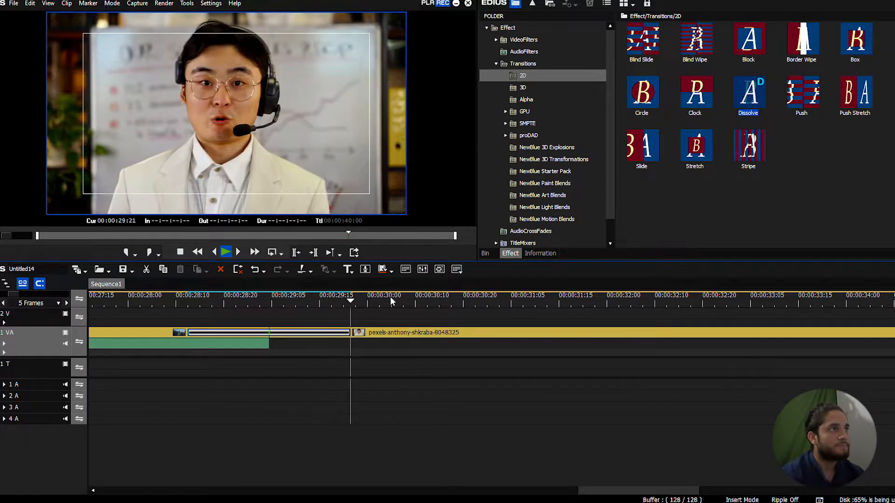
{"action": "left_click_drag", "start_coordinate": [413, 301], "coordinate": [91, 301]}
{"action": "key", "text": "space"}
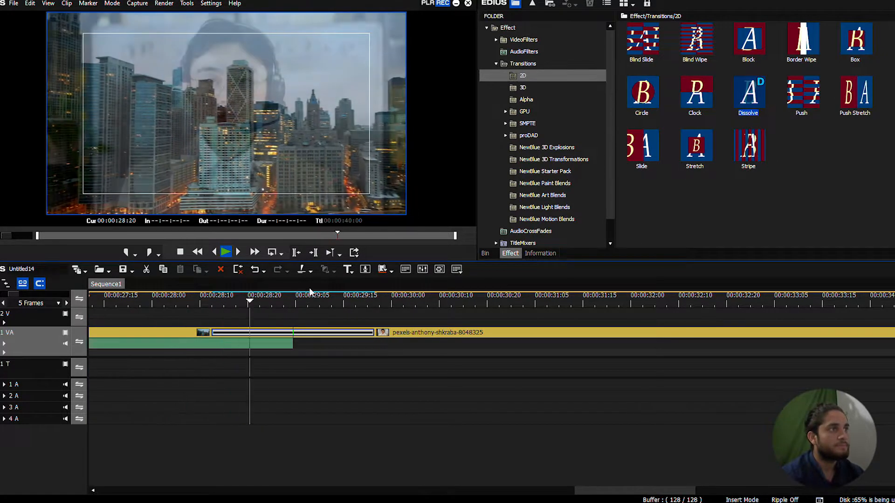
{"action": "left_click_drag", "start_coordinate": [289, 302], "coordinate": [125, 303]}
{"action": "key", "text": "space"}
{"action": "left_click_drag", "start_coordinate": [189, 303], "coordinate": [162, 303]}
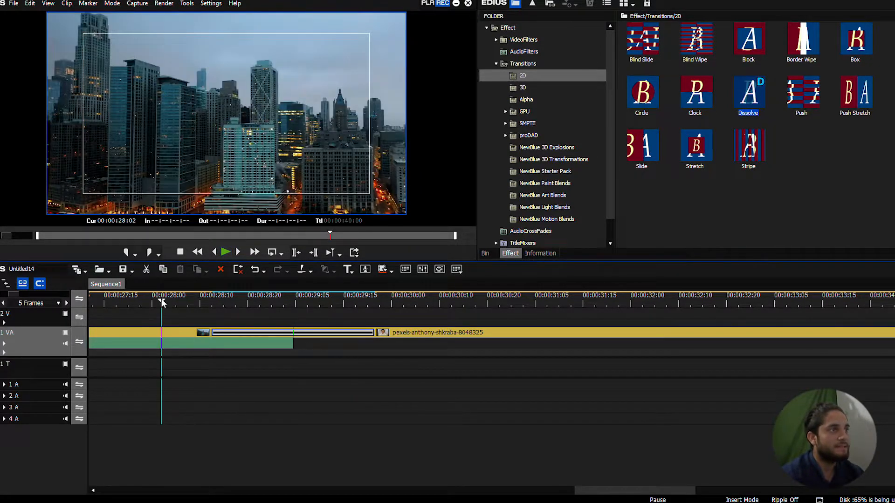
{"action": "key", "text": "space"}
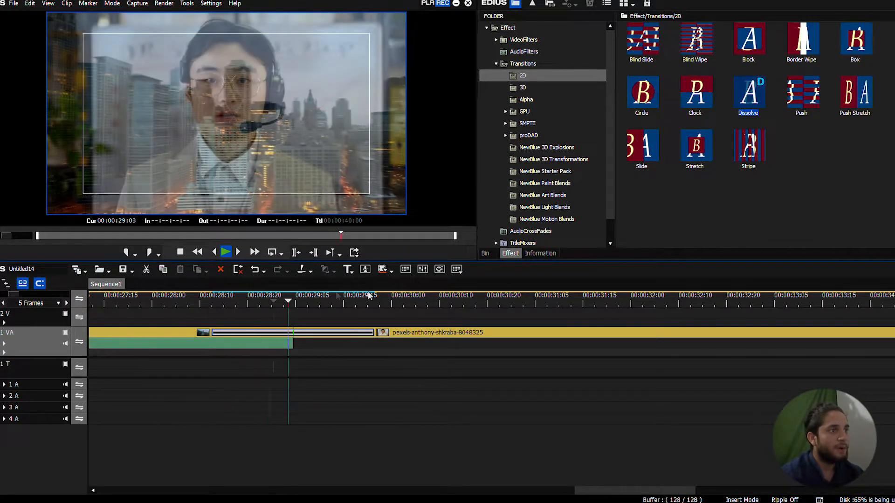
{"action": "left_click_drag", "start_coordinate": [438, 300], "coordinate": [201, 304]}
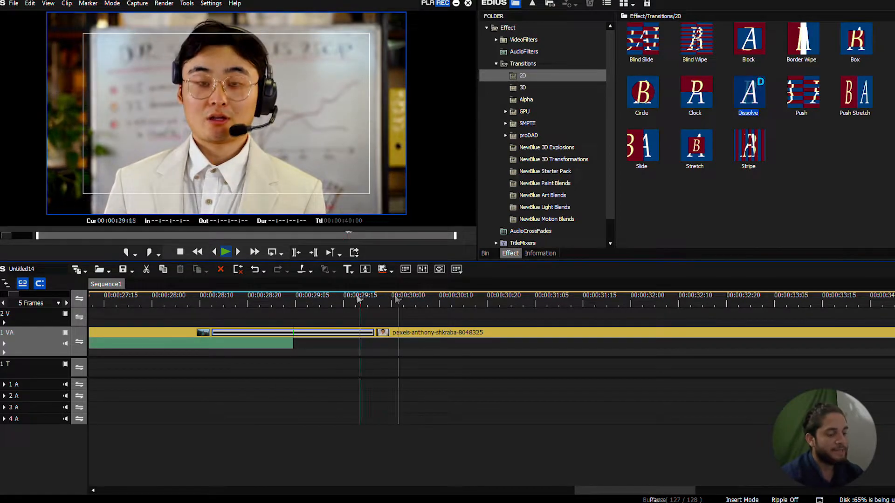
- Delete the Dissolve between the clips and play across the plain cut for comparison
{"action": "key", "text": "Delete"}
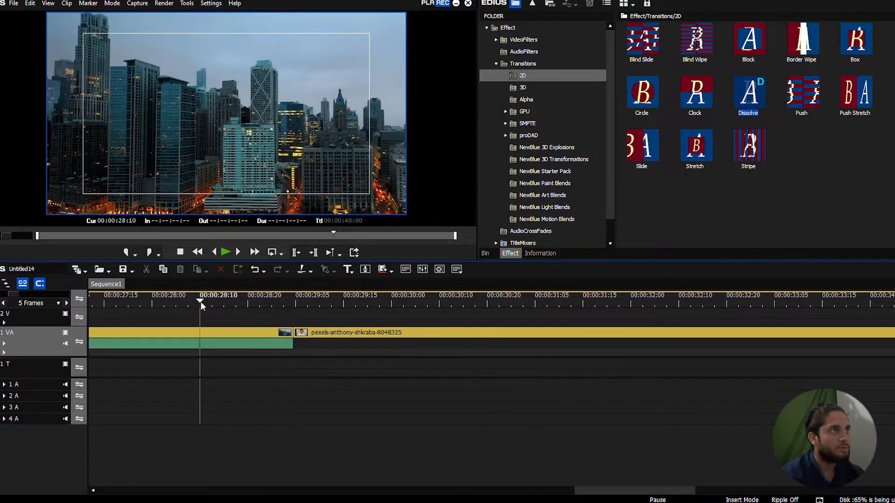
{"action": "key", "text": "space"}
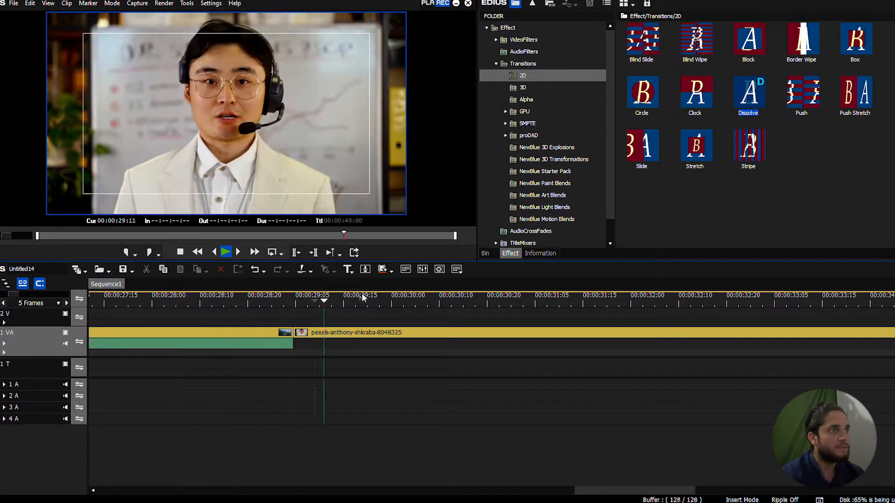
{"action": "left_click", "coordinate": [204, 304]}
{"action": "key", "text": "space"}
{"action": "key", "text": "space"}
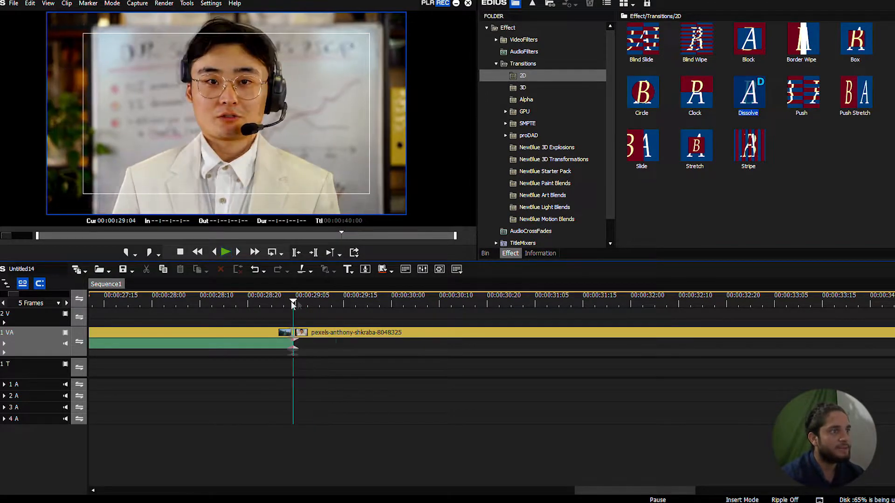
- Apply Dissolve again at the cut between the city and presenter clips and play the sequence across it repeatedly
{"action": "left_click_drag", "start_coordinate": [754, 77], "coordinate": [293, 332]}
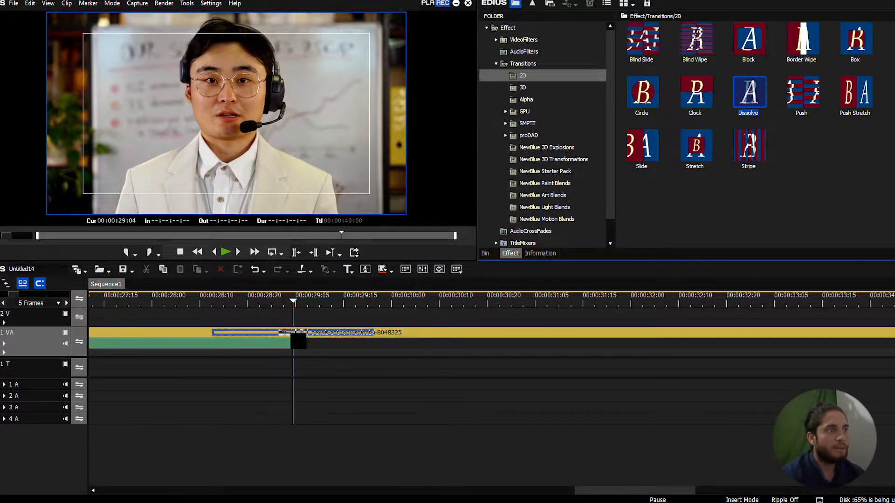
{"action": "left_click_drag", "start_coordinate": [166, 303], "coordinate": [171, 305]}
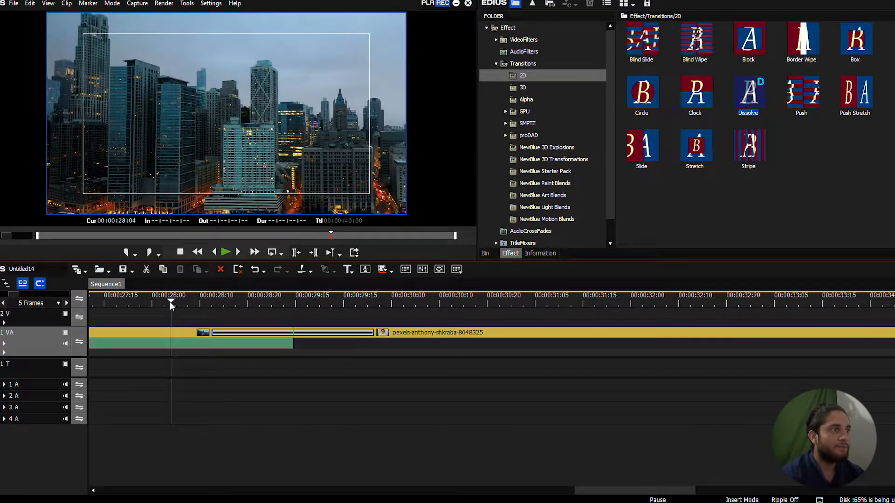
{"action": "key", "text": "space"}
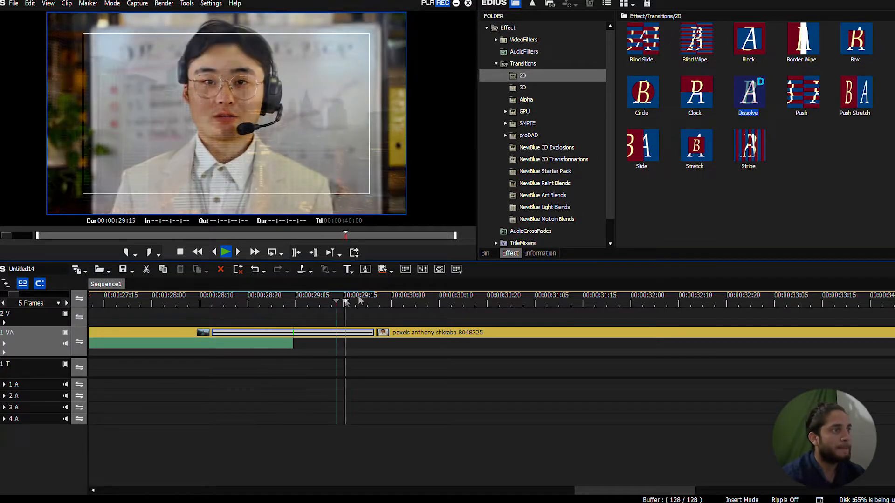
{"action": "left_click", "coordinate": [150, 301]}
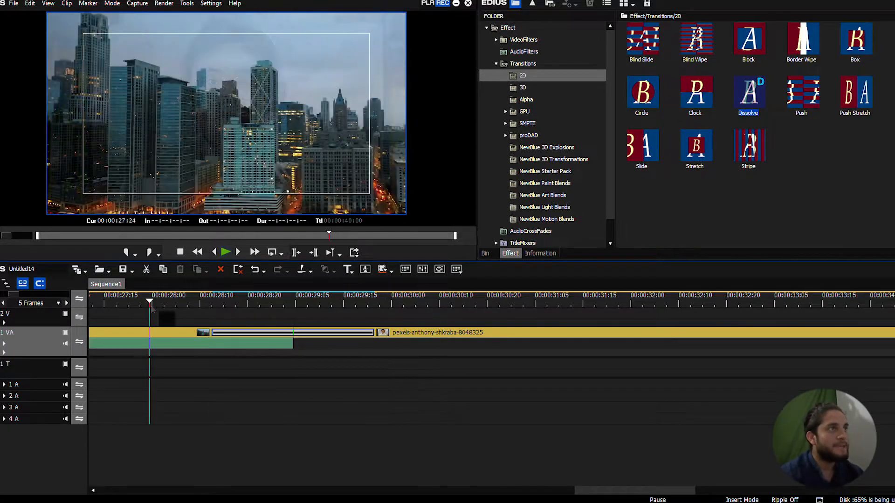
{"action": "left_click", "coordinate": [140, 300]}
{"action": "key", "text": "space"}
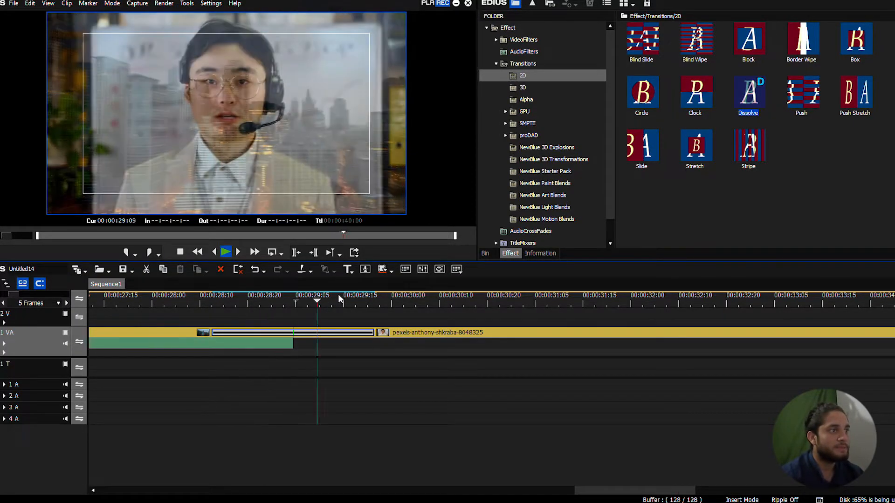
{"action": "left_click", "coordinate": [178, 304]}
{"action": "key", "text": "space"}
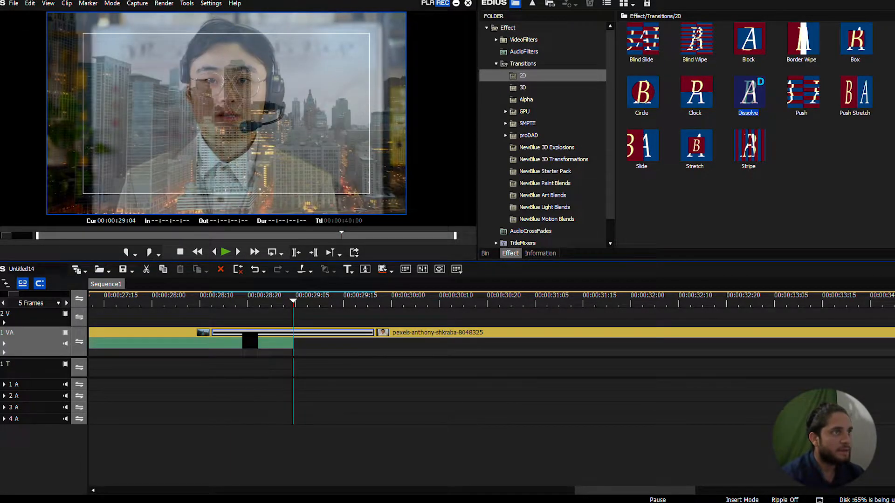
- Shorten the Dissolve from its beginning so that it starts at 00:00:28:24
{"action": "mouse_move", "coordinate": [213, 339]}
{"action": "left_mouse_down"}
{"action": "mouse_move", "coordinate": [274, 339]}
{"action": "mouse_move", "coordinate": [218, 339]}
{"action": "left_mouse_up"}
{"action": "left_click_drag", "start_coordinate": [196, 303], "coordinate": [217, 301]}
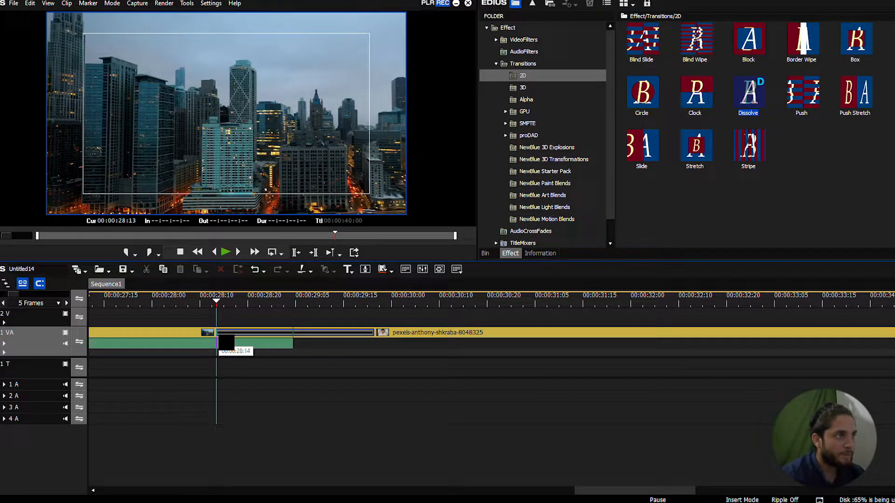
{"action": "left_click", "coordinate": [219, 335]}
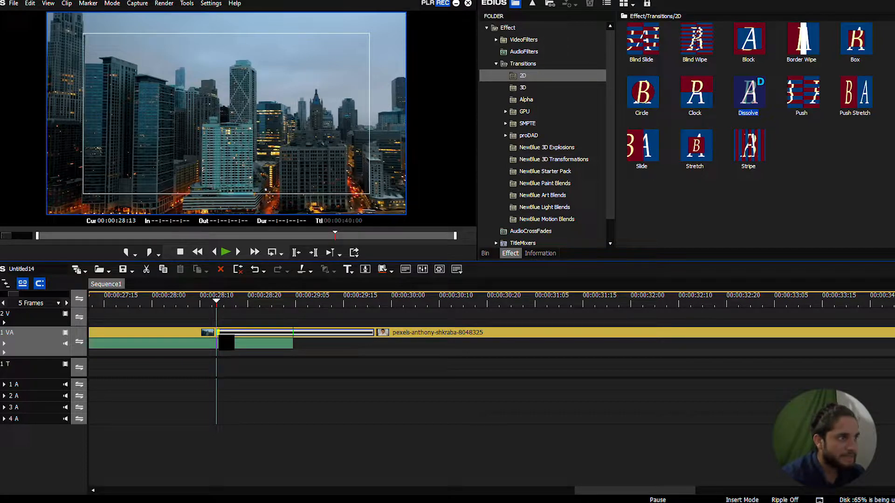
{"action": "left_click_drag", "start_coordinate": [219, 342], "coordinate": [278, 342]}
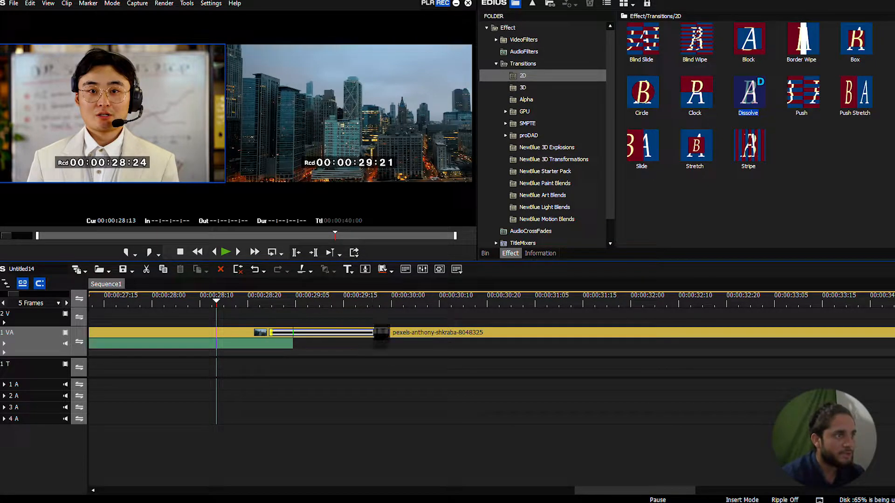
- Trim the end of the Dissolve to 00:00:29:09 for a 10-frame duration and play the shortened transition
{"action": "left_click", "coordinate": [372, 334]}
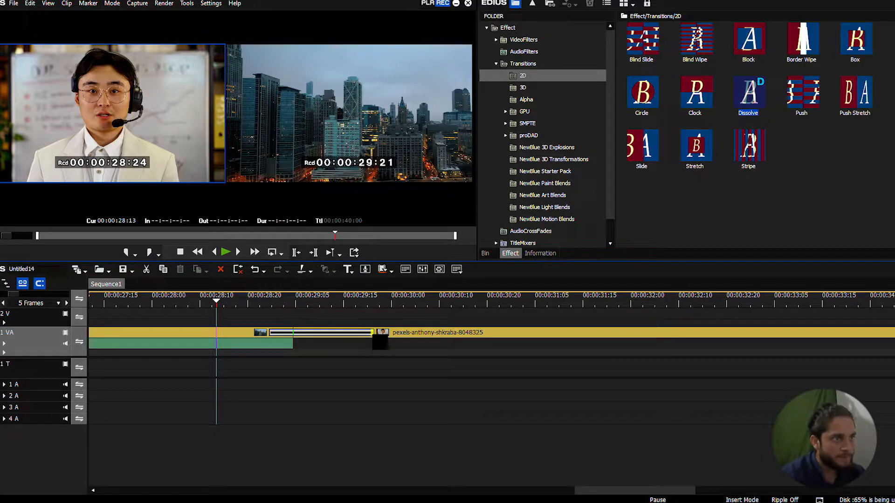
{"action": "left_click_drag", "start_coordinate": [379, 342], "coordinate": [323, 347]}
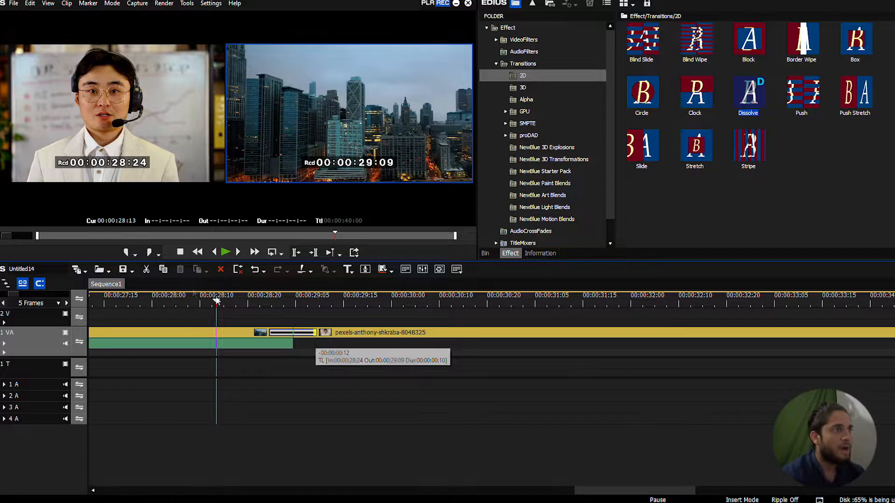
{"action": "left_click", "coordinate": [135, 302]}
{"action": "key", "text": "space"}
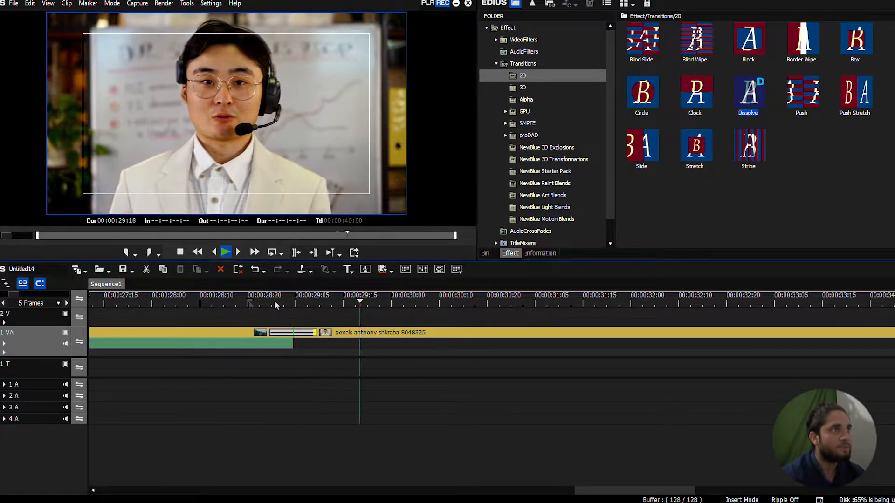
- Play the sequence across the shortened Dissolve repeatedly to review its speed
{"action": "left_click", "coordinate": [209, 301]}
{"action": "key", "text": "space"}
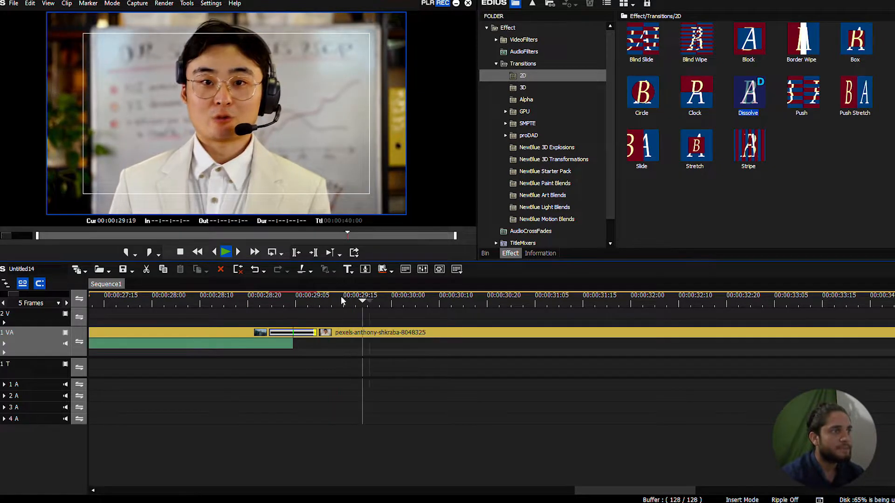
{"action": "left_click", "coordinate": [186, 300]}
{"action": "key", "text": "space"}
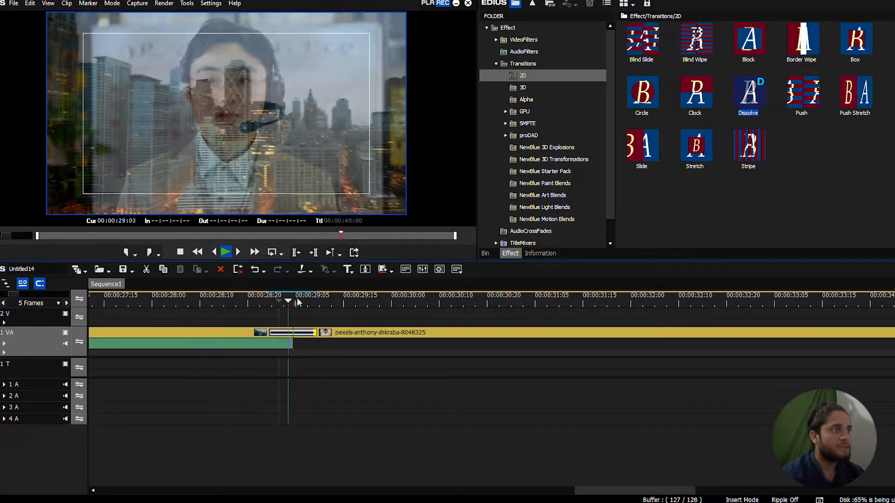
{"action": "left_click", "coordinate": [198, 301]}
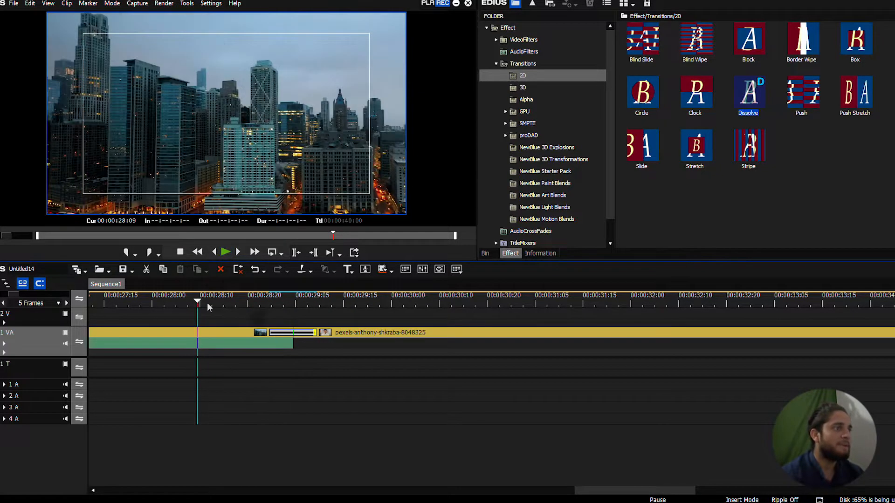
- Extend the Dissolve at both ends so that it runs from 00:00:28:14 to 00:00:29:19
{"action": "left_click_drag", "start_coordinate": [271, 332], "coordinate": [220, 333]}
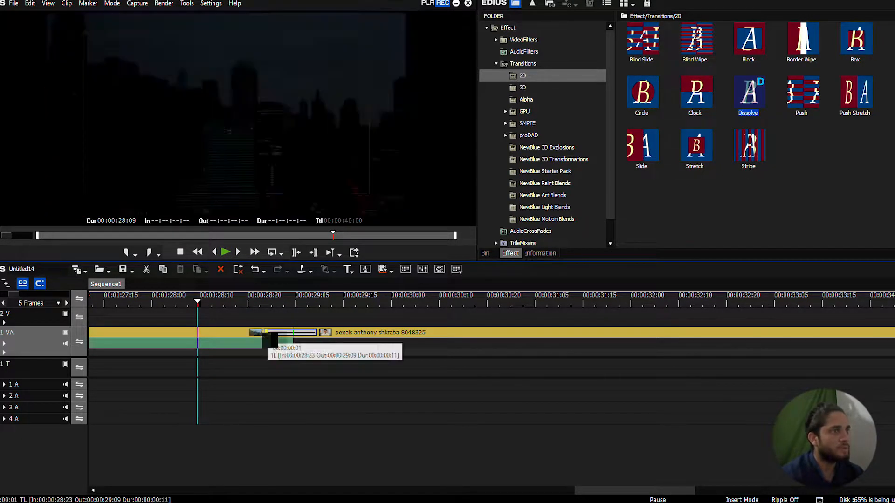
{"action": "left_click_drag", "start_coordinate": [347, 302], "coordinate": [371, 302]}
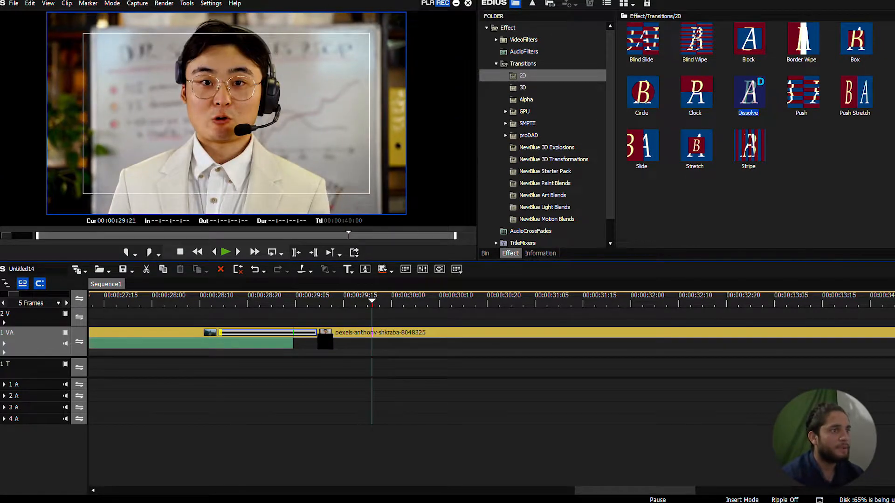
{"action": "left_click", "coordinate": [318, 334]}
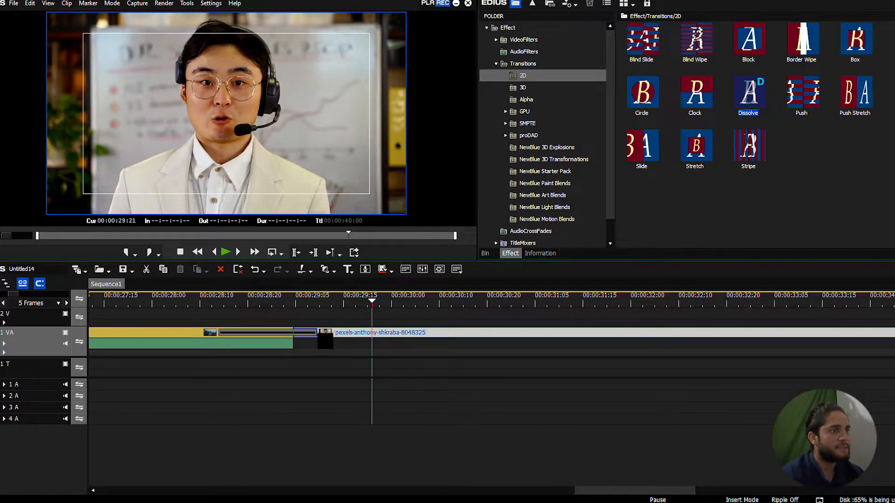
{"action": "left_click_drag", "start_coordinate": [317, 334], "coordinate": [366, 334]}
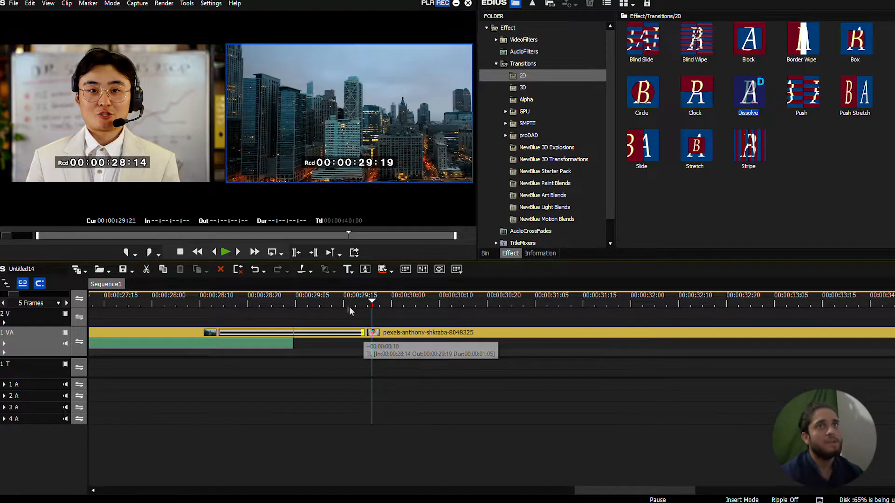
{"action": "left_click_drag", "start_coordinate": [298, 300], "coordinate": [181, 300]}
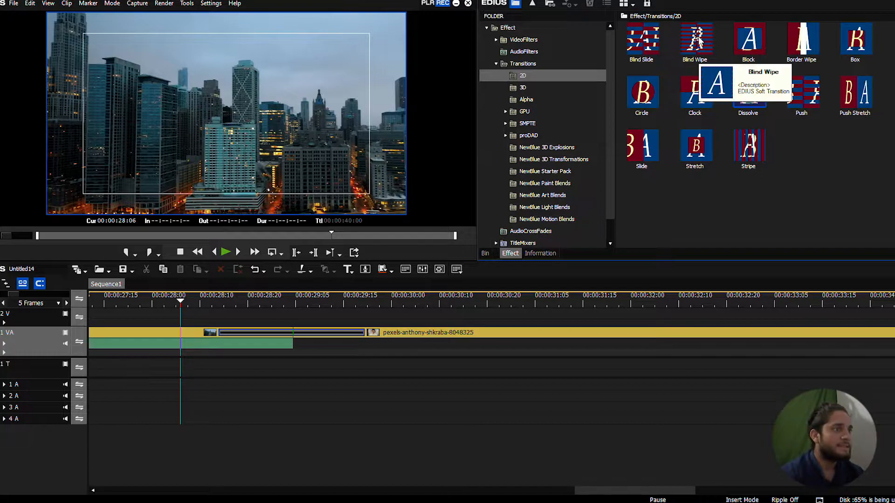
- Replace the Dissolve between the city and presenter clips with the 2D Blind Wipe transition and play across it
{"action": "left_click_drag", "start_coordinate": [699, 42], "coordinate": [336, 332]}
{"action": "left_click", "coordinate": [177, 299]}
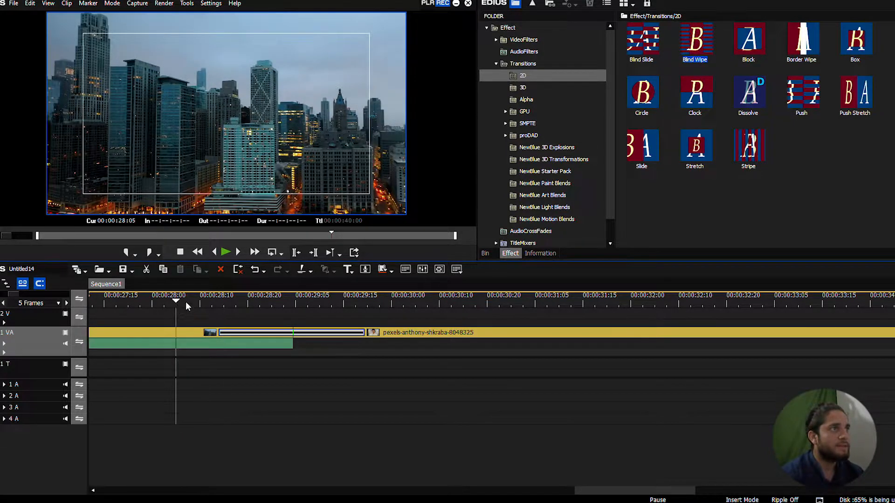
{"action": "key", "text": "space"}
{"action": "left_click", "coordinate": [189, 300]}
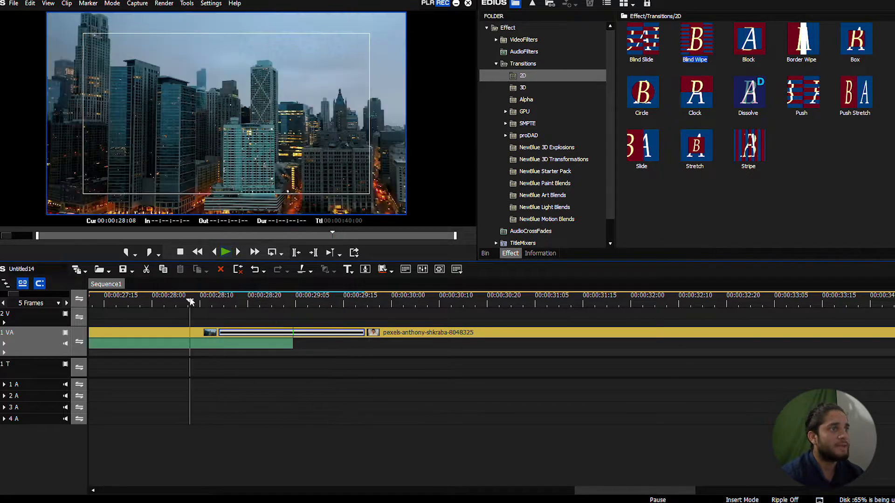
{"action": "key", "text": "space"}
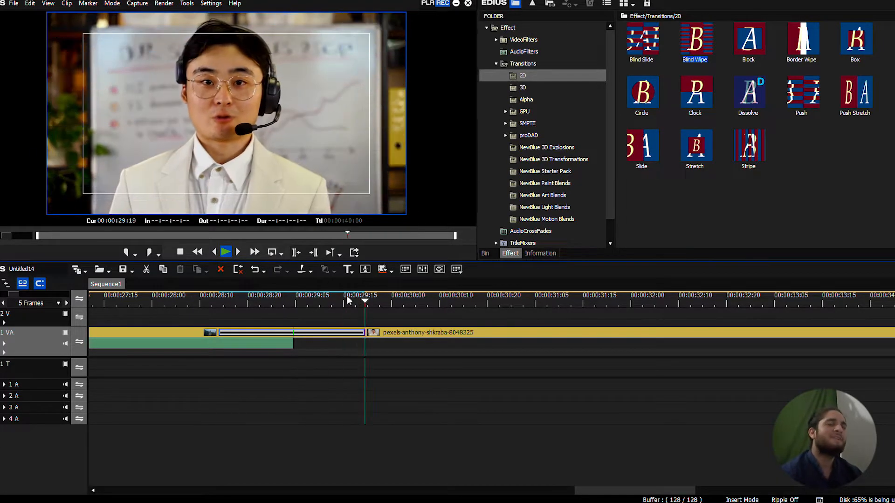
{"action": "key", "text": "space"}
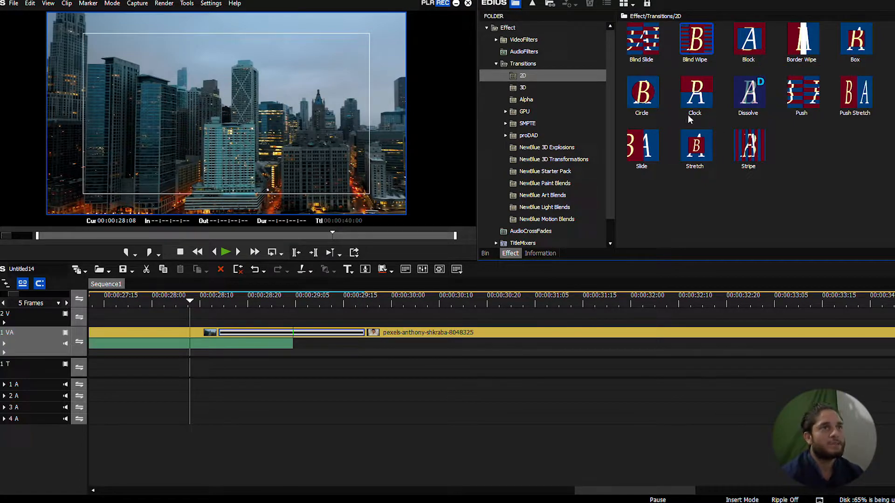
{"action": "left_click_drag", "start_coordinate": [153, 297], "coordinate": [219, 302]}
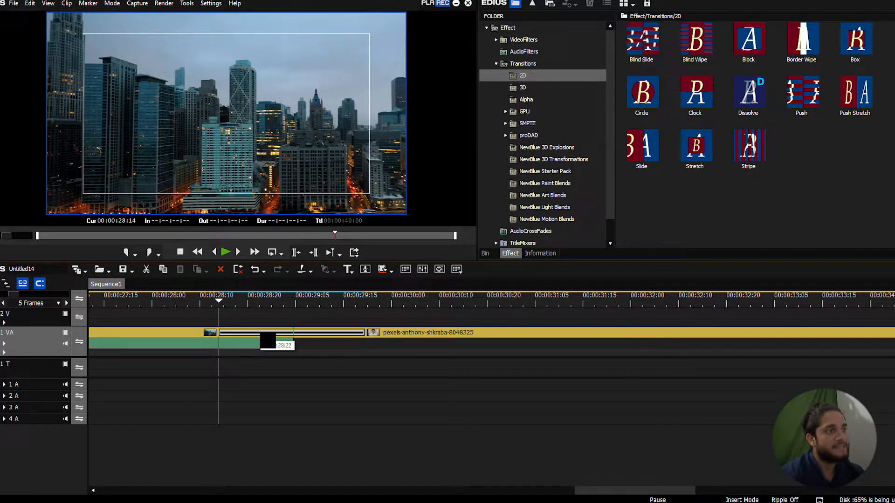
- Examine the effect information of the Blind Wipe transition and of the presenter clip
{"action": "left_click", "coordinate": [544, 252]}
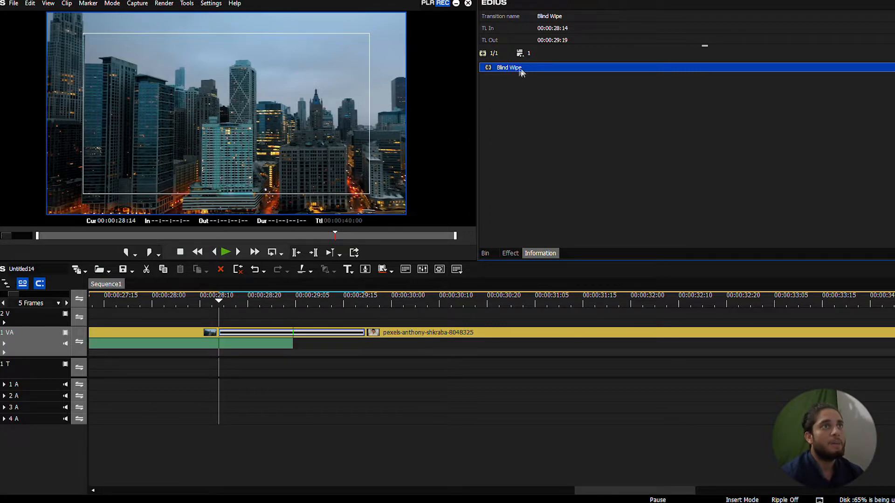
{"action": "mouse_move", "coordinate": [516, 69]}
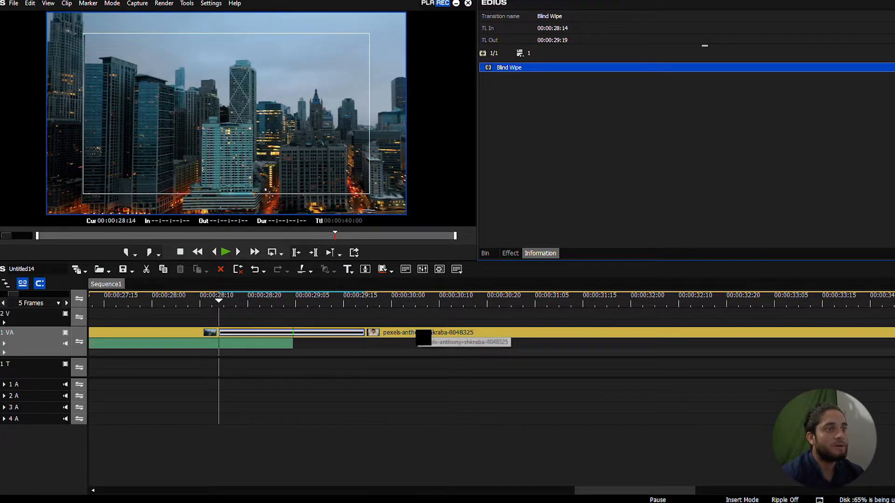
{"action": "left_click", "coordinate": [425, 333]}
{"action": "left_click_drag", "start_coordinate": [332, 303], "coordinate": [381, 319]}
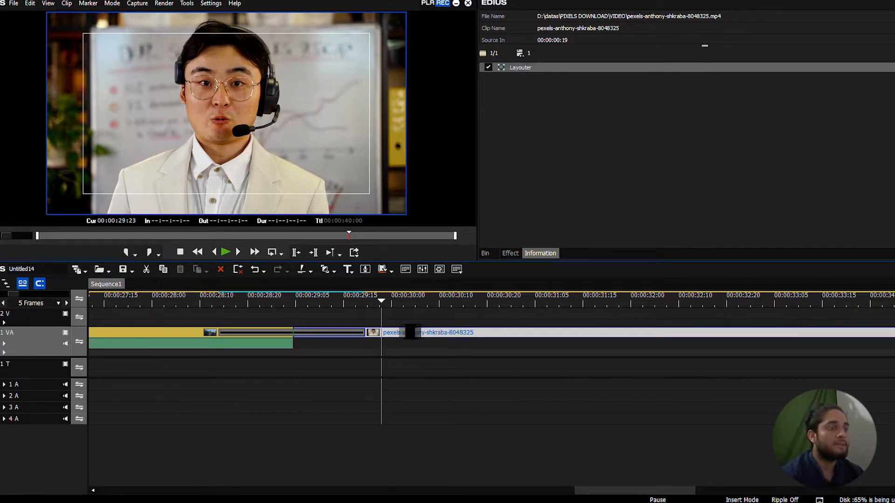
{"action": "left_click_drag", "start_coordinate": [380, 303], "coordinate": [286, 310]}
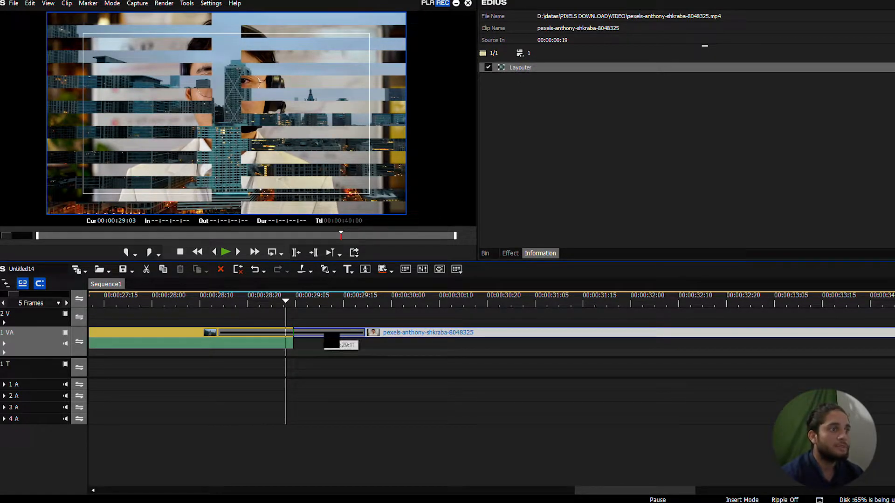
- Change the Blind Wipe style from horizontal to vertical stripes and play the sequence across the transition
{"action": "left_click", "coordinate": [340, 333]}
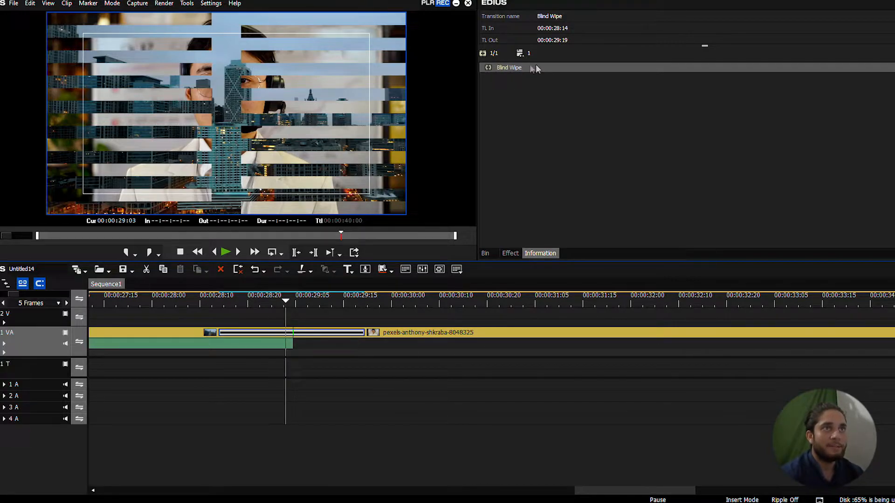
{"action": "double_click", "coordinate": [516, 66]}
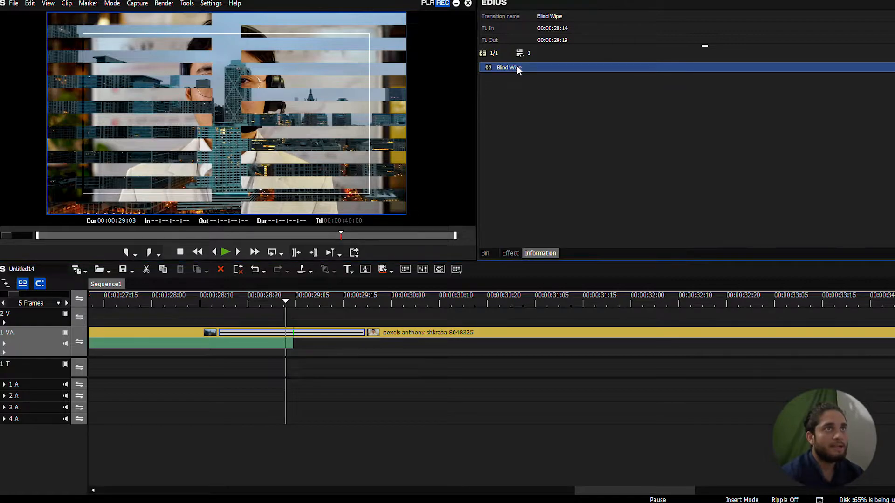
{"action": "left_click_drag", "start_coordinate": [497, 6], "coordinate": [614, 71]}
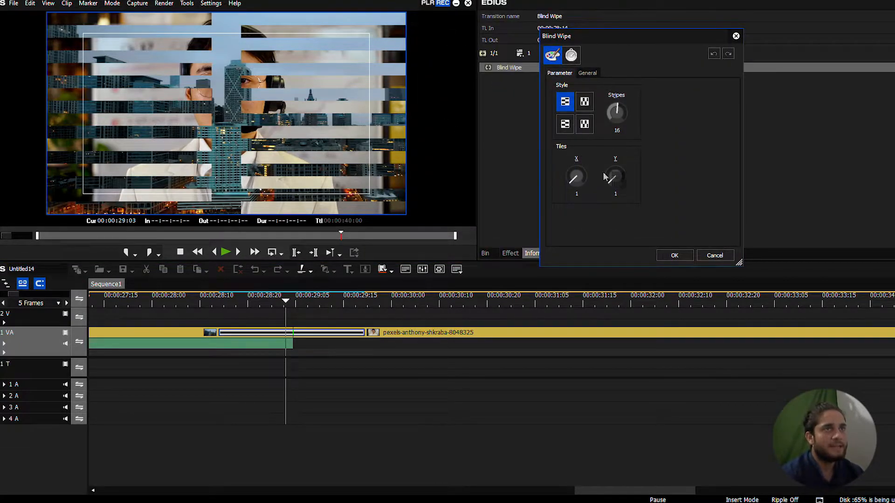
{"action": "left_click", "coordinate": [586, 103]}
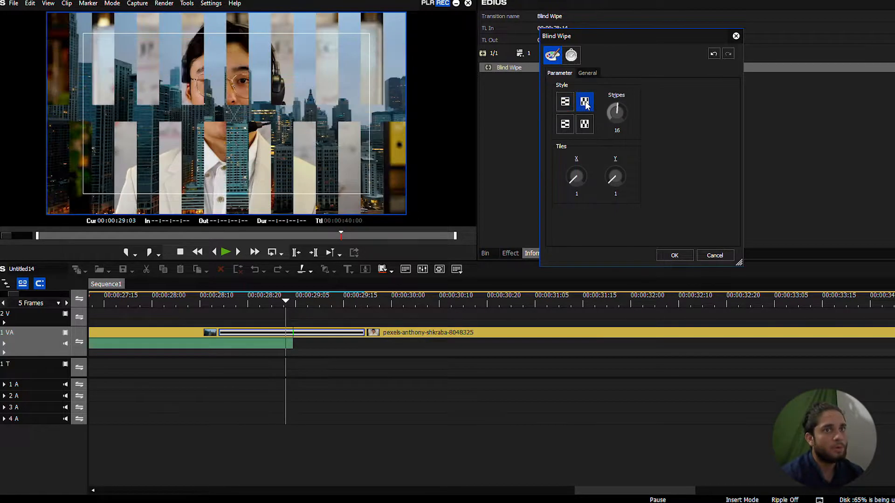
{"action": "left_click", "coordinate": [674, 255]}
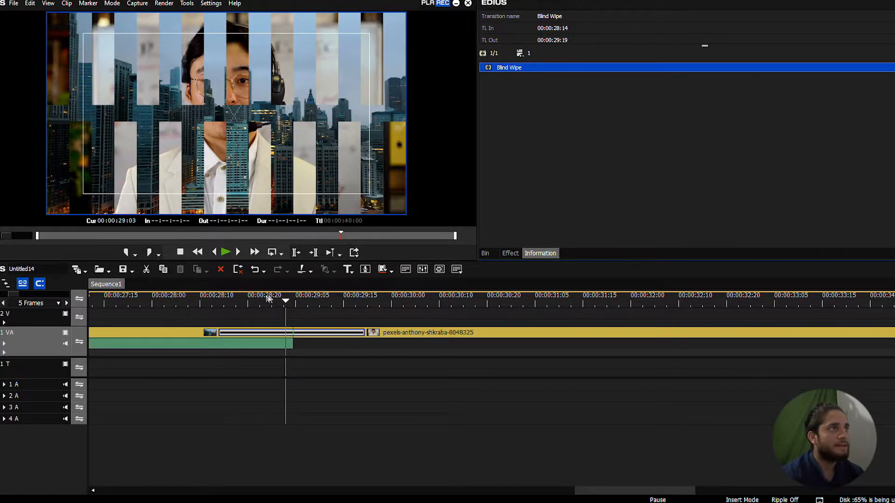
{"action": "key", "text": "space"}
{"action": "left_click_drag", "start_coordinate": [323, 298], "coordinate": [182, 302]}
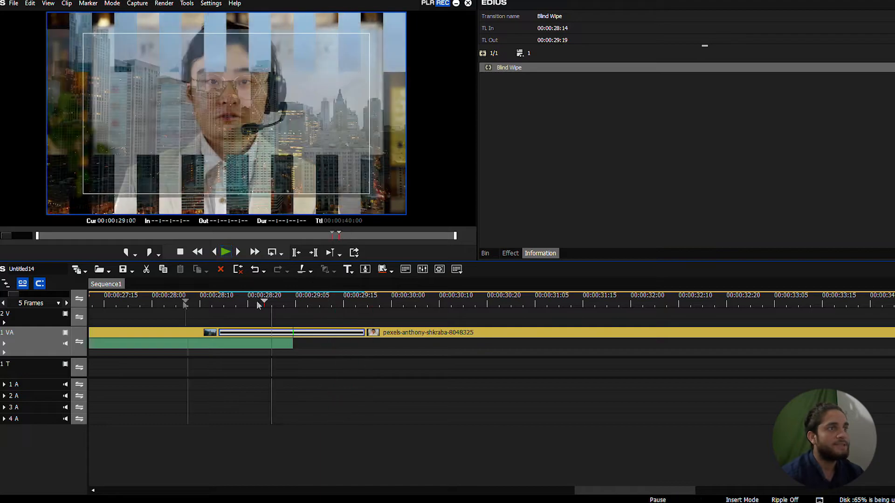
{"action": "key", "text": "space"}
- Set the Blind Wipe to 14 stripes and 3 tiles in X, and play the transition
{"action": "double_click", "coordinate": [512, 68]}
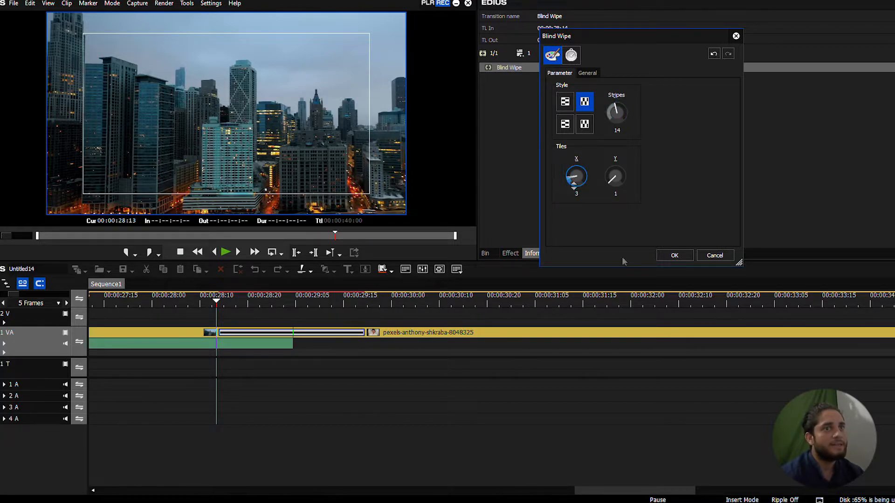
{"action": "left_click", "coordinate": [675, 256]}
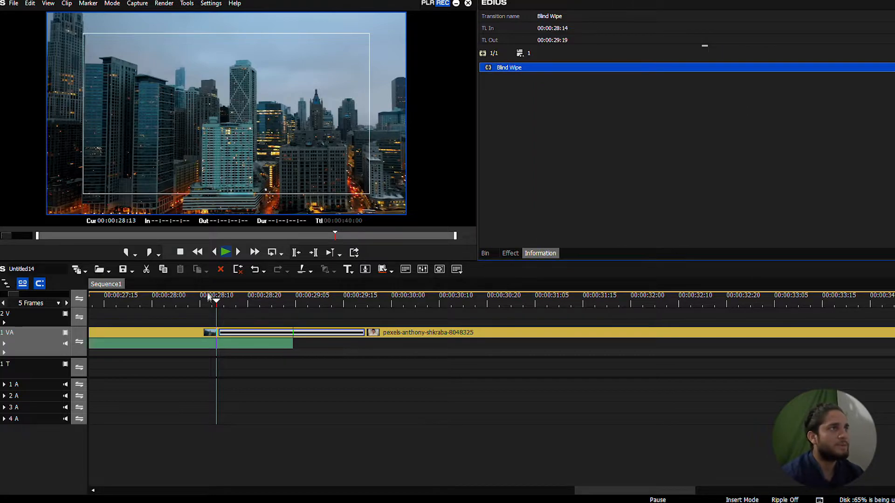
{"action": "mouse_move", "coordinate": [208, 297]}
{"action": "left_mouse_down"}
{"action": "mouse_move", "coordinate": [314, 305]}
{"action": "mouse_move", "coordinate": [218, 301]}
{"action": "left_mouse_up"}
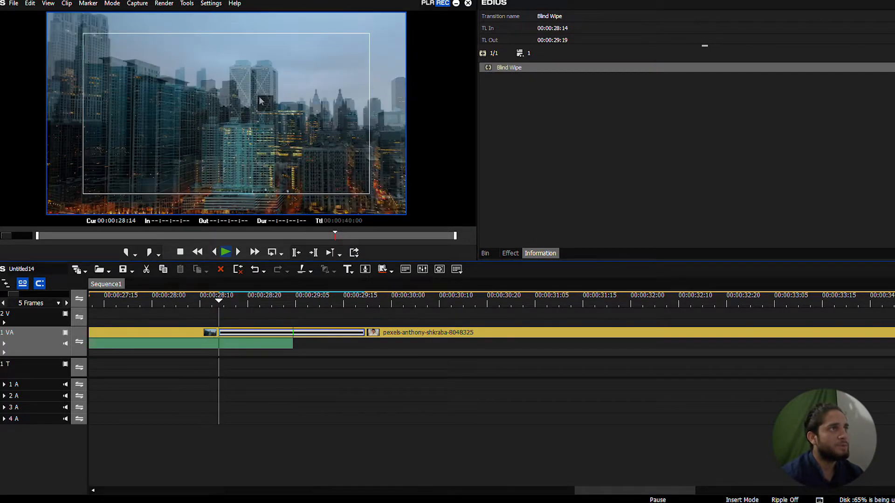
{"action": "key", "text": "space"}
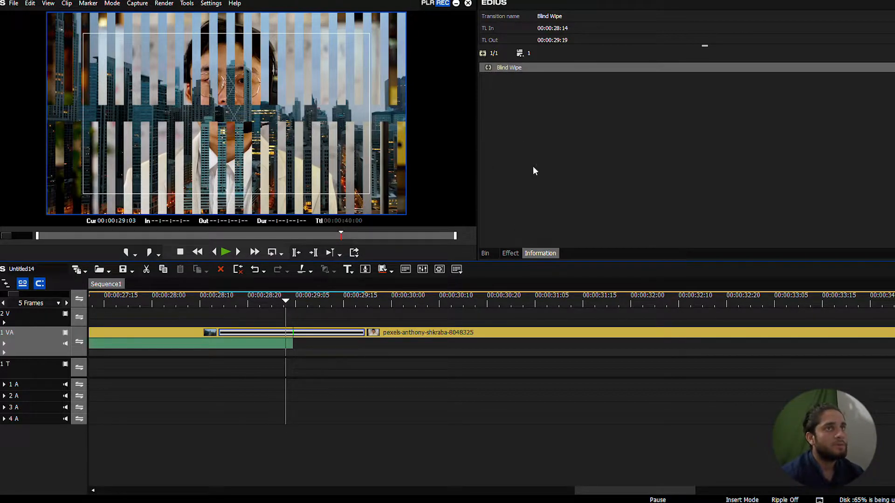
{"action": "left_click_drag", "start_coordinate": [271, 298], "coordinate": [202, 300]}
{"action": "key", "text": "space"}
{"action": "left_click_drag", "start_coordinate": [303, 296], "coordinate": [228, 300]}
- Delete the Blind Wipe transition from the cut between the city and presenter clips
{"action": "left_click", "coordinate": [523, 70]}
{"action": "left_click", "coordinate": [522, 71]}
{"action": "key", "text": "Delete"}
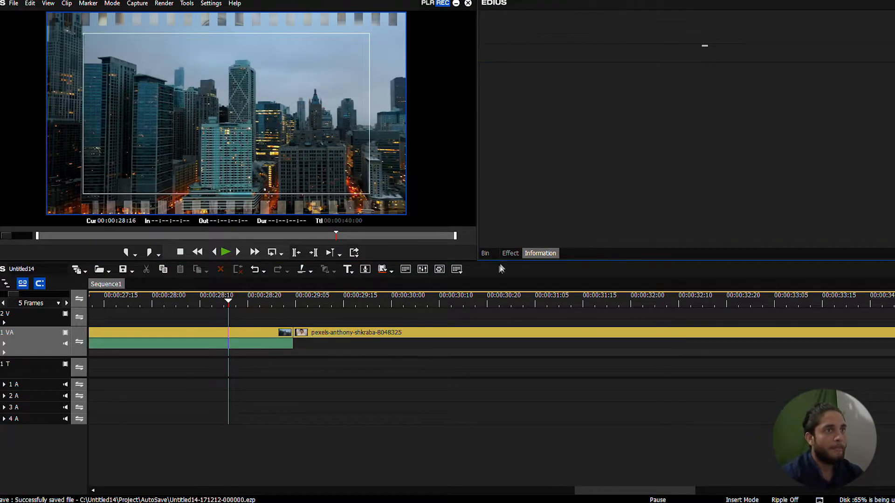
- Apply the 3D Blinds transition at the cut between the city and presenter clips
{"action": "left_click", "coordinate": [509, 254]}
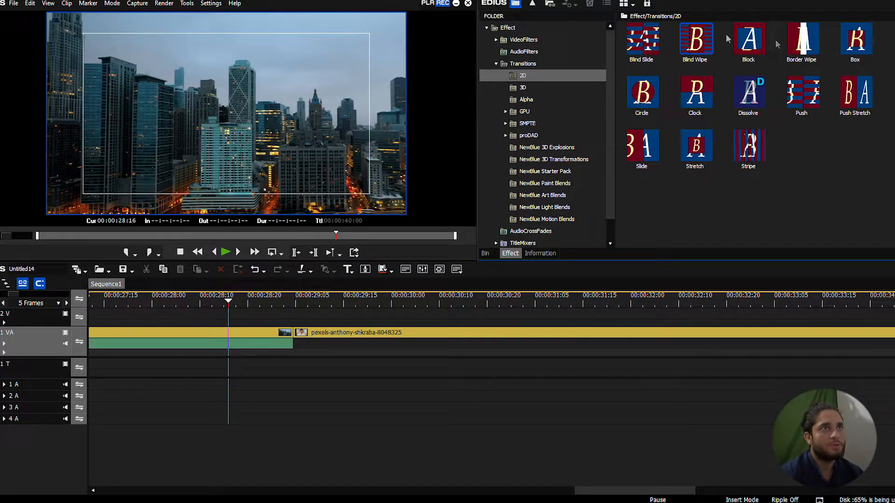
{"action": "left_click", "coordinate": [522, 89]}
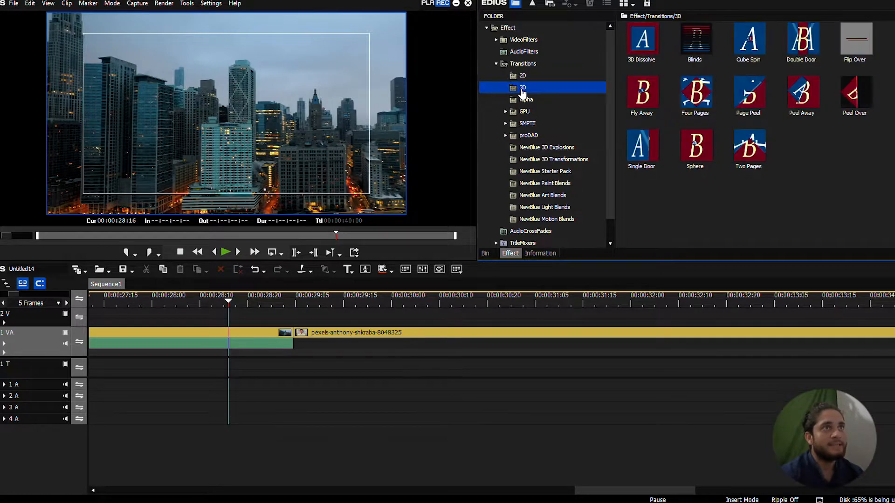
{"action": "left_click", "coordinate": [521, 77]}
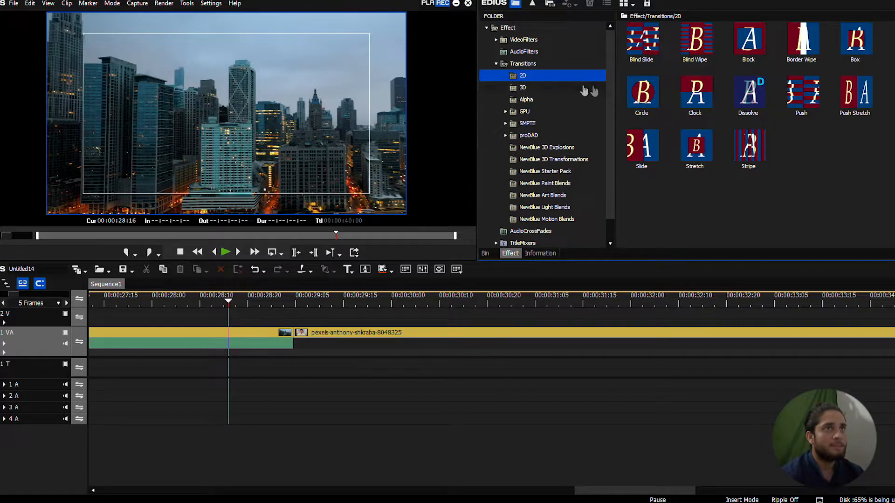
{"action": "left_click", "coordinate": [524, 88]}
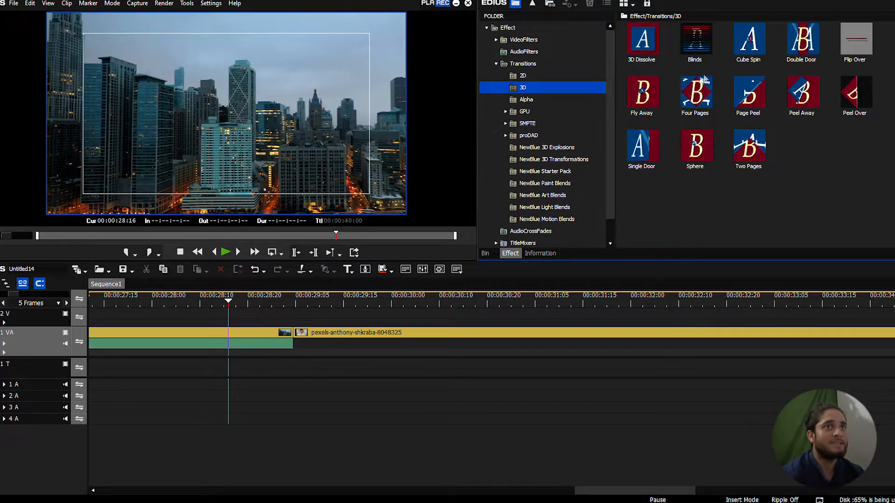
{"action": "left_click", "coordinate": [707, 207]}
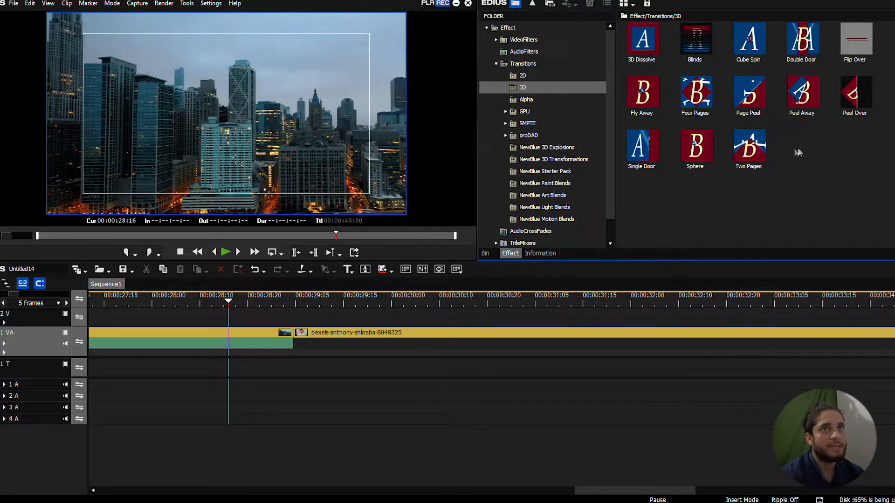
{"action": "left_click", "coordinate": [697, 35]}
{"action": "left_click_drag", "start_coordinate": [303, 301], "coordinate": [303, 338]}
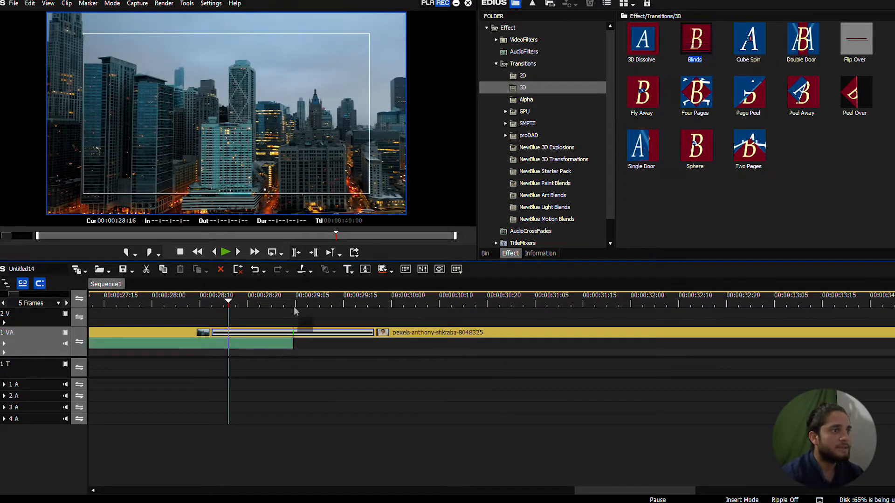
- Play the sequence across the Blinds transition from before the cut
{"action": "left_click_drag", "start_coordinate": [258, 302], "coordinate": [174, 303]}
{"action": "key", "text": "space"}
{"action": "key", "text": "space"}
{"action": "key", "text": "space"}
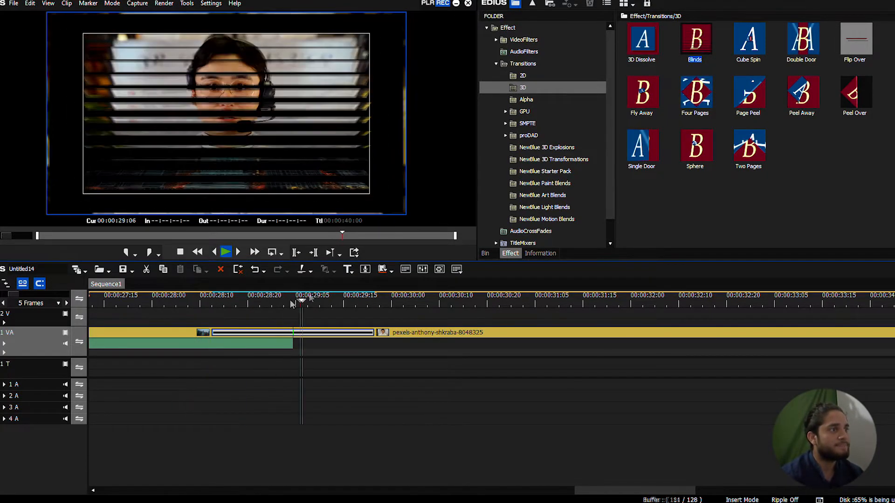
- Replay the Blinds transition twice, each time starting just before it begins
{"action": "left_click_drag", "start_coordinate": [293, 303], "coordinate": [190, 302]}
{"action": "key", "text": "space"}
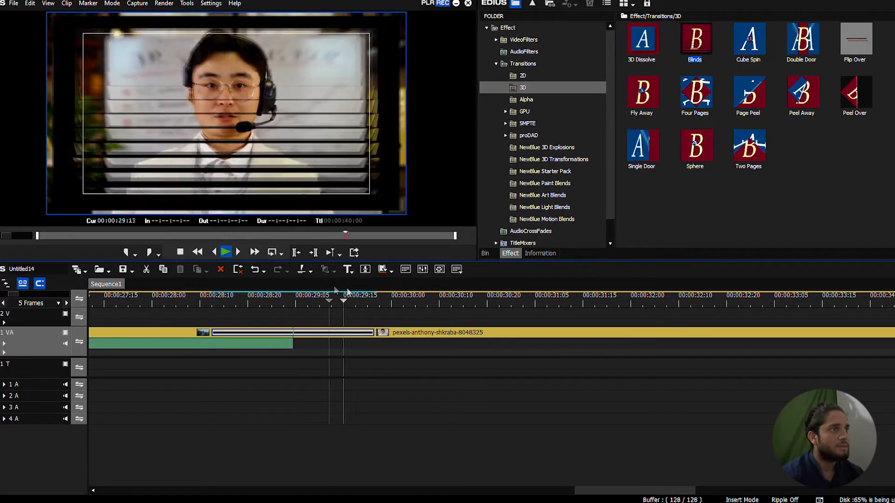
{"action": "left_click_drag", "start_coordinate": [388, 296], "coordinate": [200, 302]}
{"action": "key", "text": "space"}
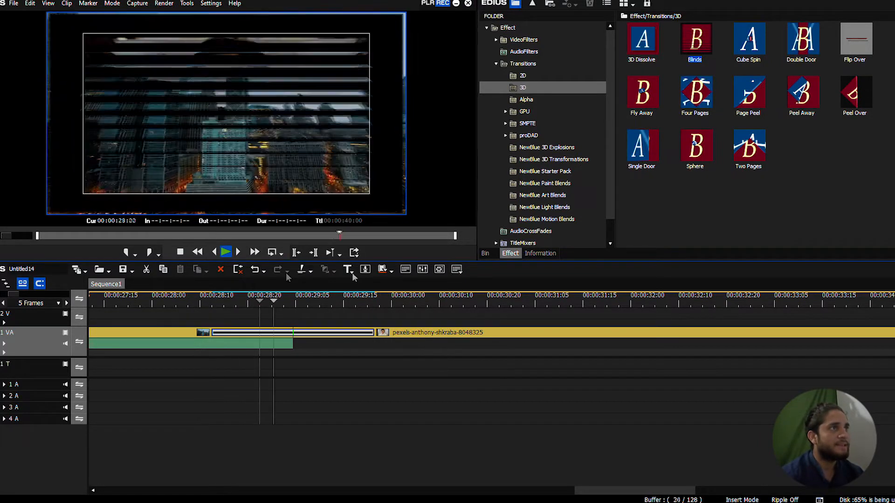
{"action": "key", "text": "space"}
- Replace the Blinds transition at the cut with the 3D Flip Over transition and play across it
{"action": "left_click_drag", "start_coordinate": [859, 40], "coordinate": [321, 334]}
{"action": "left_click", "coordinate": [159, 301]}
{"action": "key", "text": "space"}
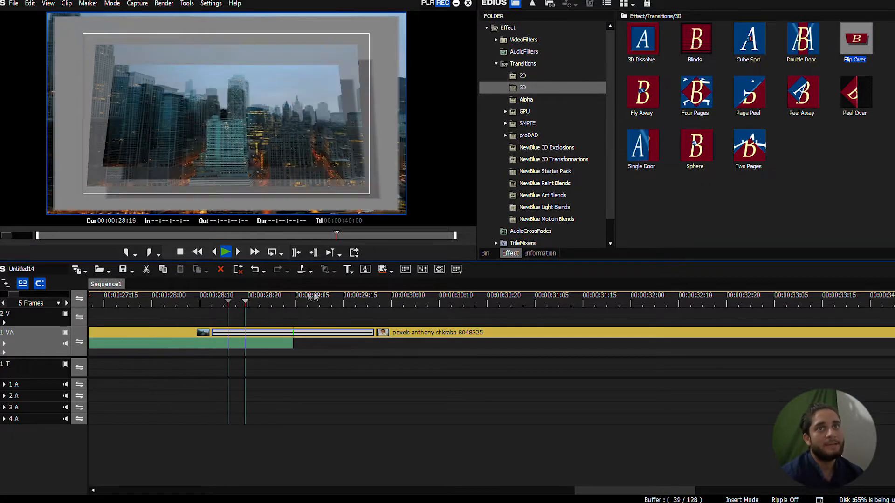
{"action": "left_click_drag", "start_coordinate": [382, 302], "coordinate": [159, 302]}
{"action": "key", "text": "space"}
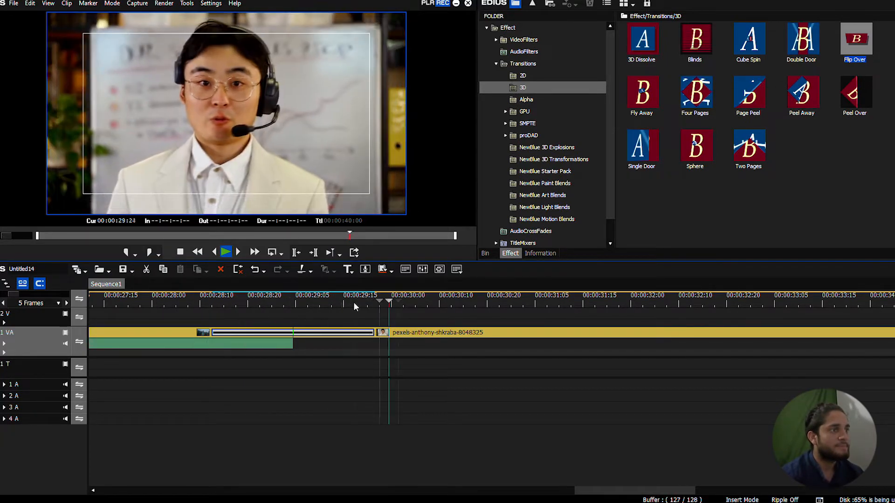
{"action": "left_click_drag", "start_coordinate": [351, 296], "coordinate": [188, 302]}
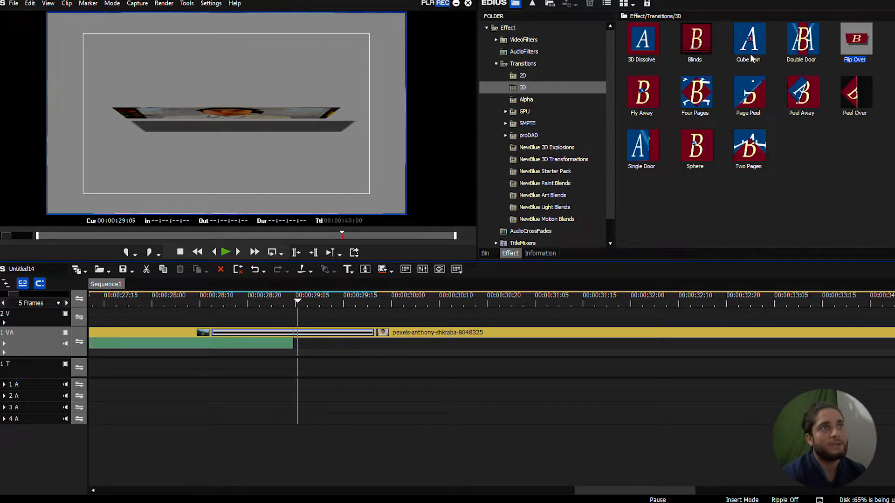
- Replace Flip Over at the cut with the Alpha Custom Map transition and preview it
{"action": "left_click", "coordinate": [531, 102]}
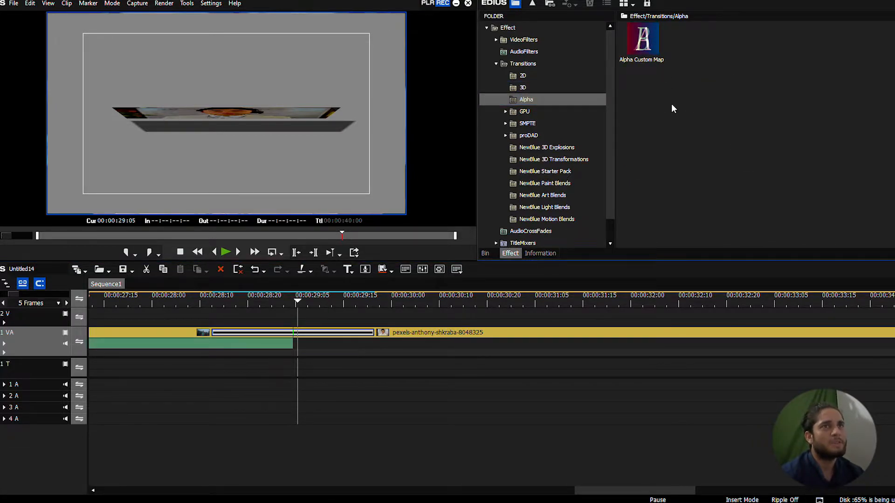
{"action": "left_click_drag", "start_coordinate": [645, 41], "coordinate": [320, 342]}
{"action": "key", "text": "space"}
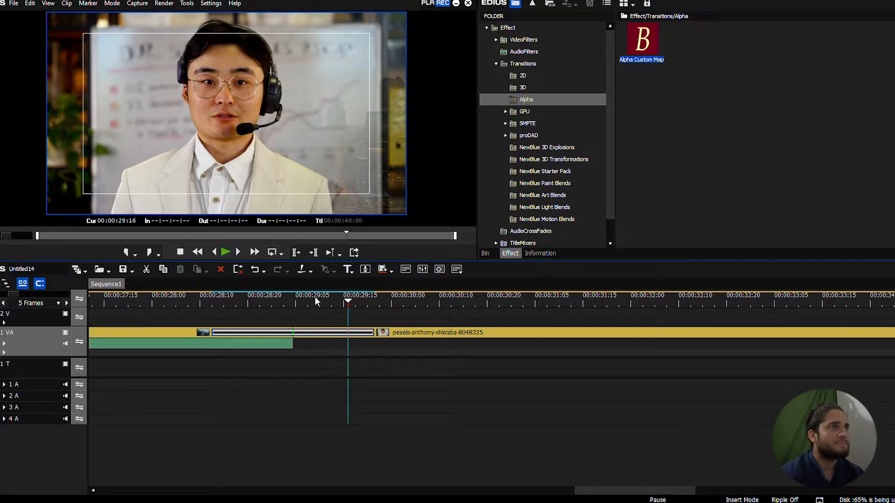
{"action": "left_click", "coordinate": [293, 300]}
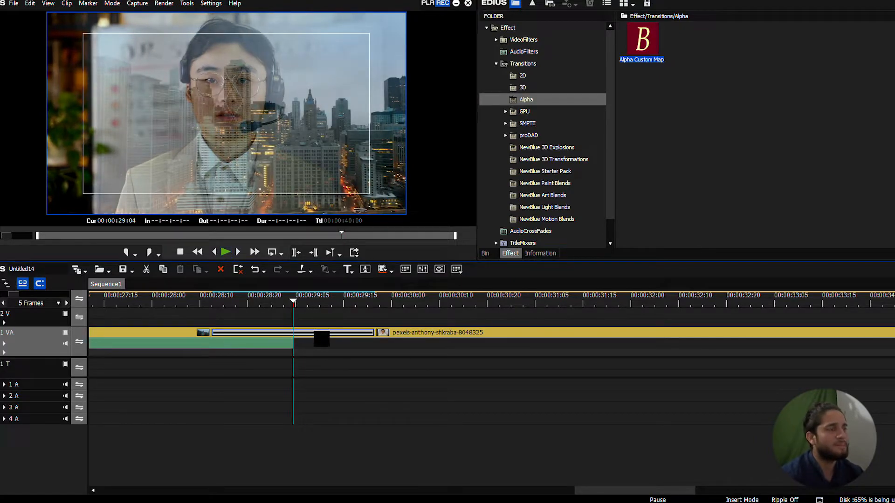
- Set the Alpha Custom Map's acceleration to 30 and sharpness to 58, and preview the transition
{"action": "left_click", "coordinate": [552, 254]}
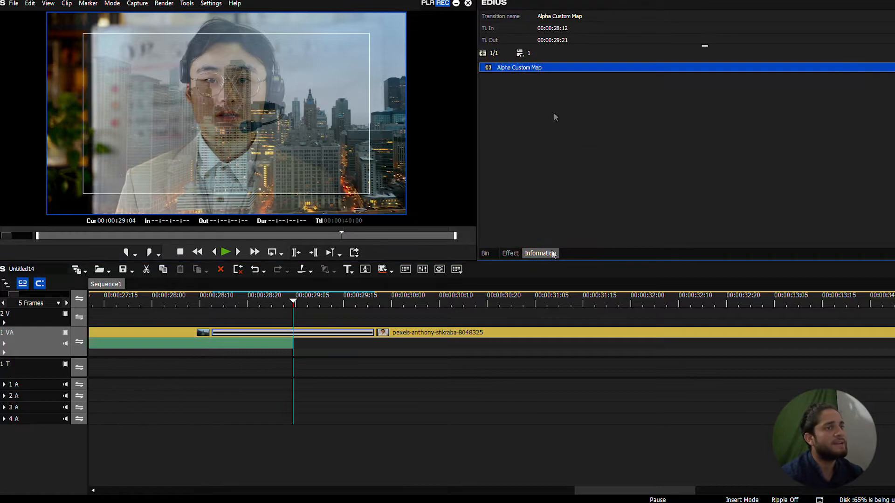
{"action": "double_click", "coordinate": [530, 68]}
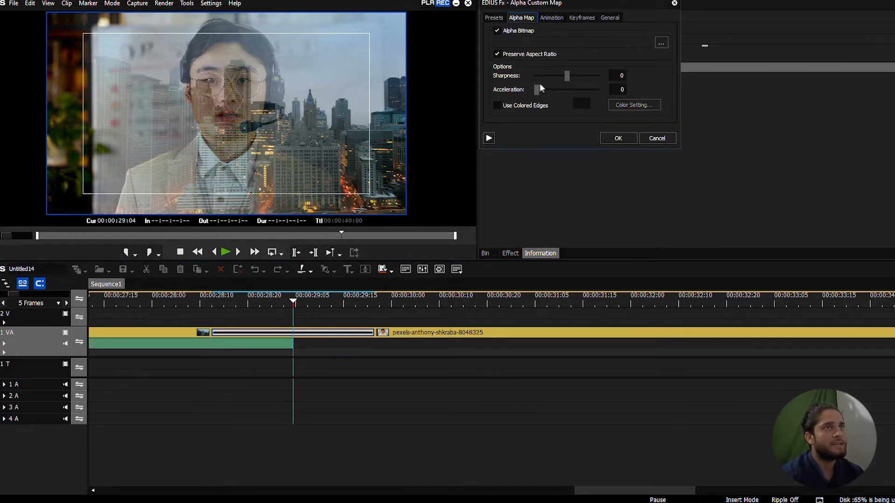
{"action": "left_click_drag", "start_coordinate": [537, 91], "coordinate": [581, 78]}
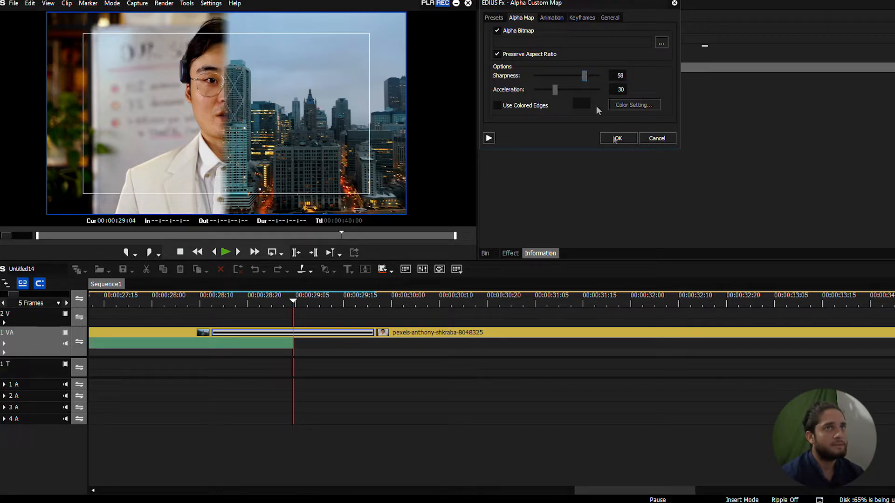
{"action": "left_click", "coordinate": [617, 139]}
{"action": "left_click", "coordinate": [202, 298]}
{"action": "key", "text": "space"}
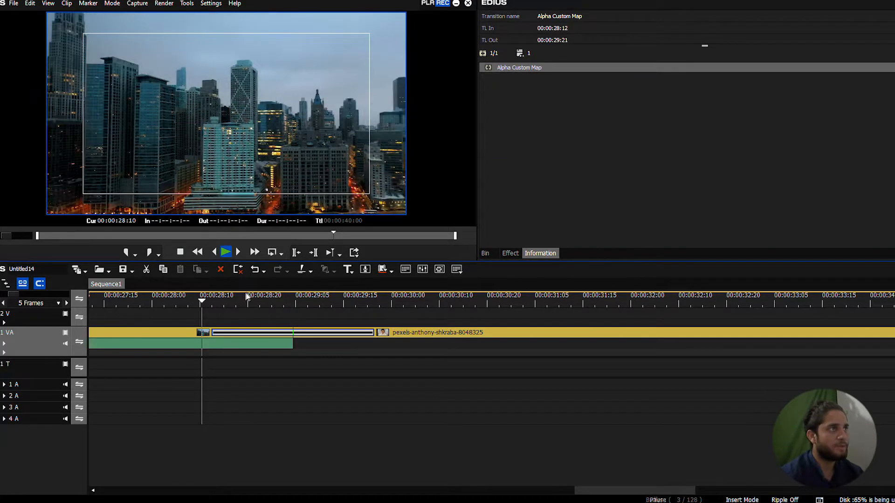
{"action": "left_click", "coordinate": [238, 301]}
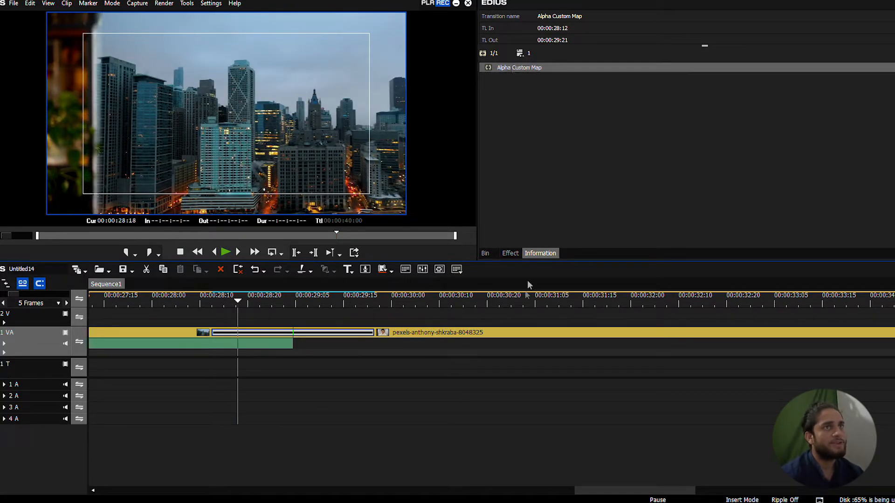
- Trim both ends of the Alpha Custom Map transition so it runs from 00:00:28:24 to 00:00:29:09, and preview it
{"action": "left_click", "coordinate": [509, 253]}
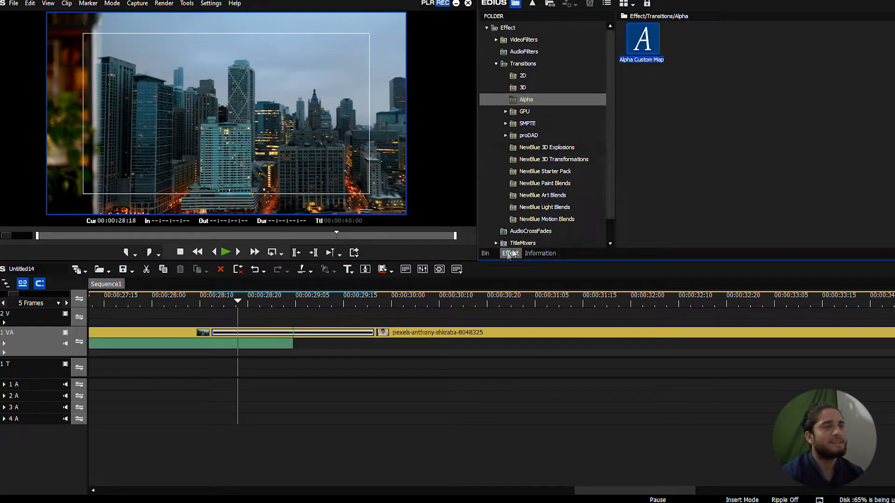
{"action": "left_click", "coordinate": [290, 339]}
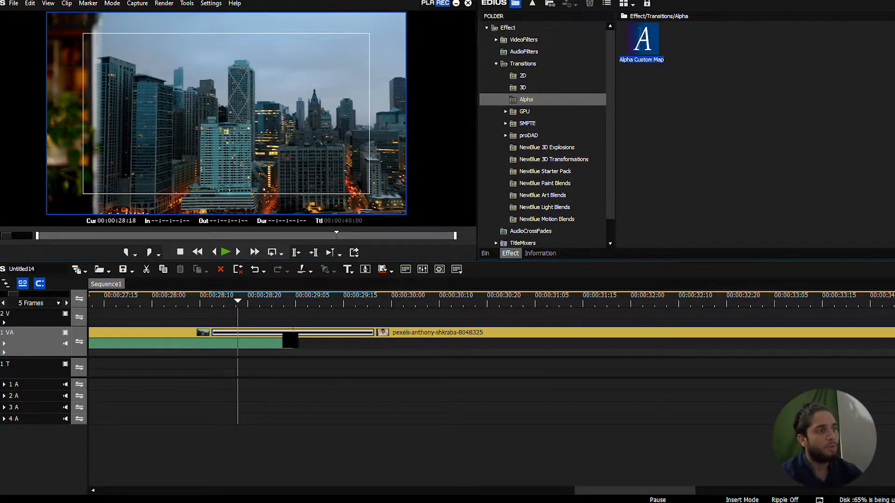
{"action": "left_click", "coordinate": [212, 301]}
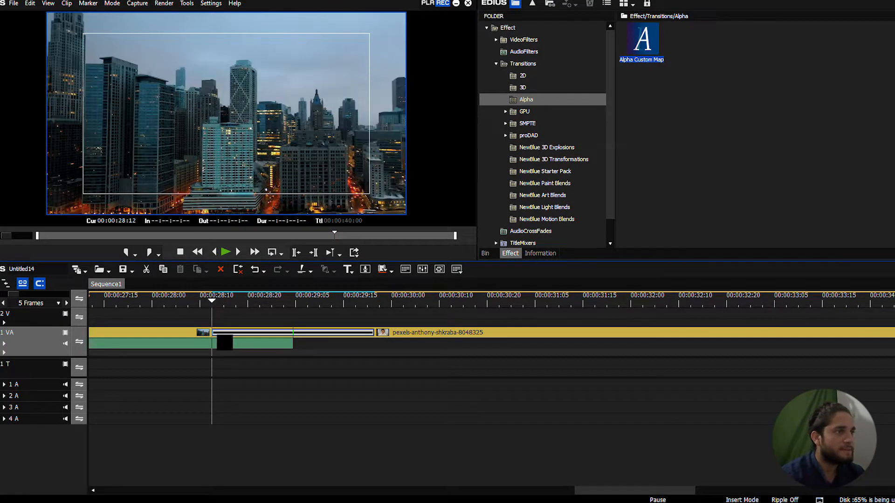
{"action": "left_click_drag", "start_coordinate": [219, 339], "coordinate": [279, 339]}
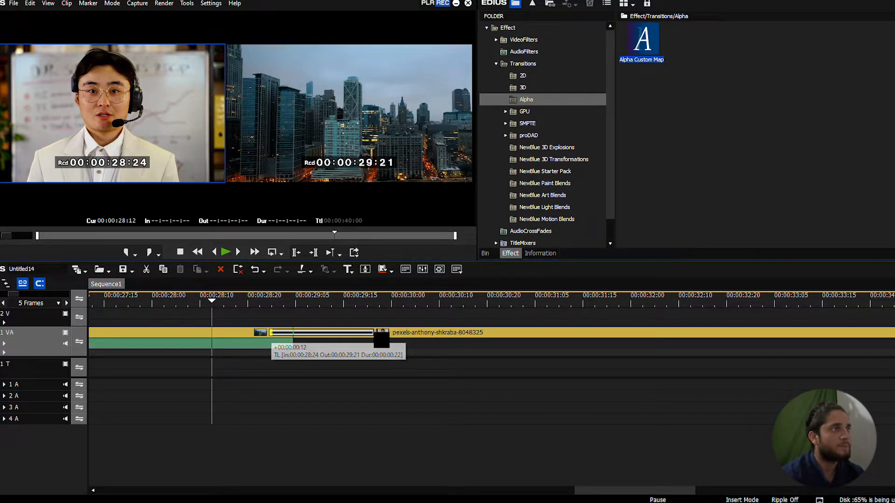
{"action": "left_click_drag", "start_coordinate": [378, 342], "coordinate": [316, 342]}
{"action": "key", "text": "space"}
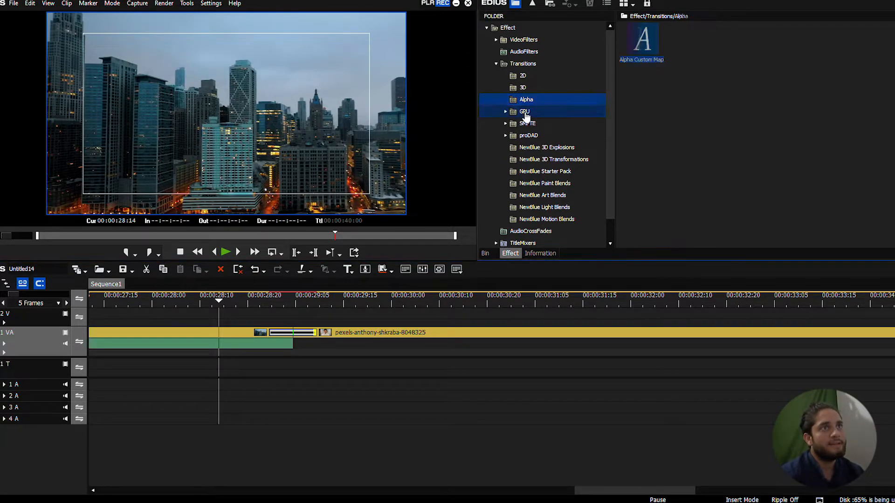
- Replace the Alpha Custom Map with a vertical Accordion In (Narrow) transition from the GPU set and play it
{"action": "left_click", "coordinate": [524, 112]}
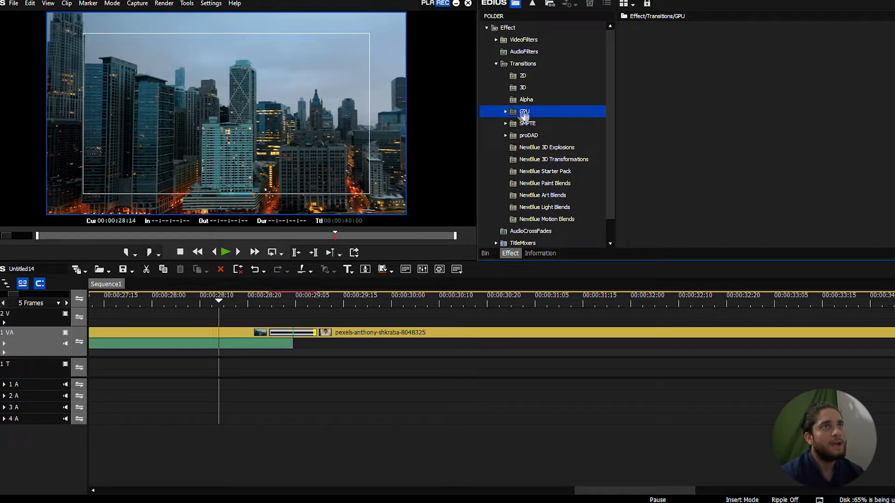
{"action": "left_click", "coordinate": [505, 113]}
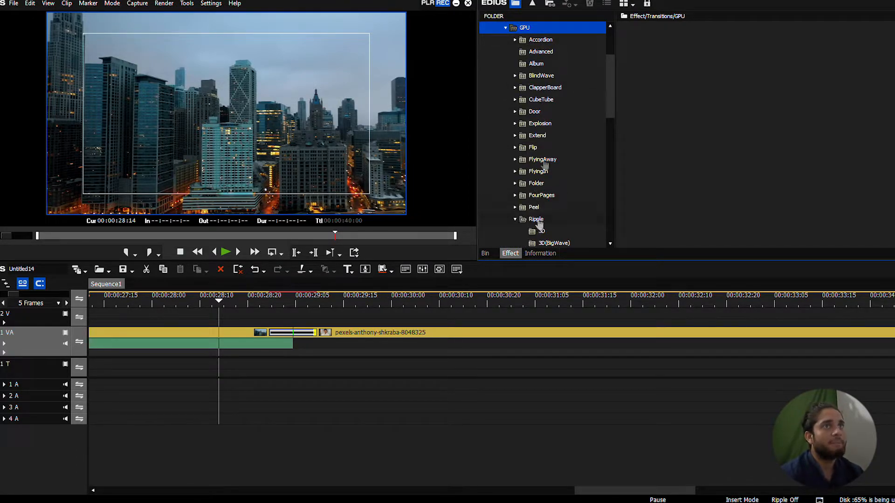
{"action": "left_click", "coordinate": [515, 39]}
{"action": "left_click", "coordinate": [537, 52]}
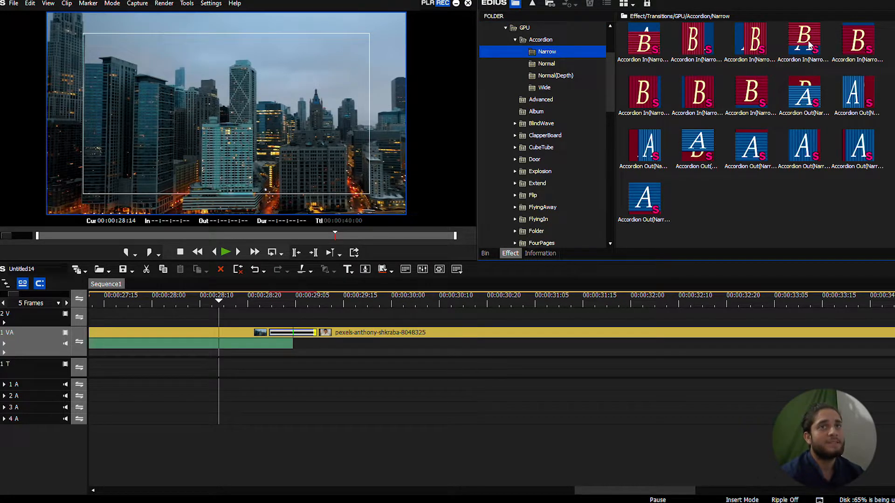
{"action": "mouse_move", "coordinate": [807, 43]}
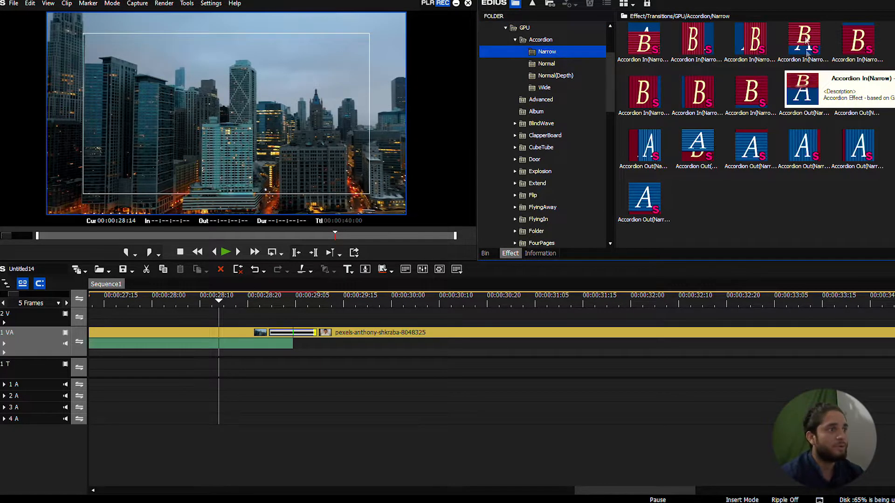
{"action": "left_click", "coordinate": [801, 212]}
{"action": "left_click_drag", "start_coordinate": [805, 33], "coordinate": [305, 336]}
{"action": "key", "text": "space"}
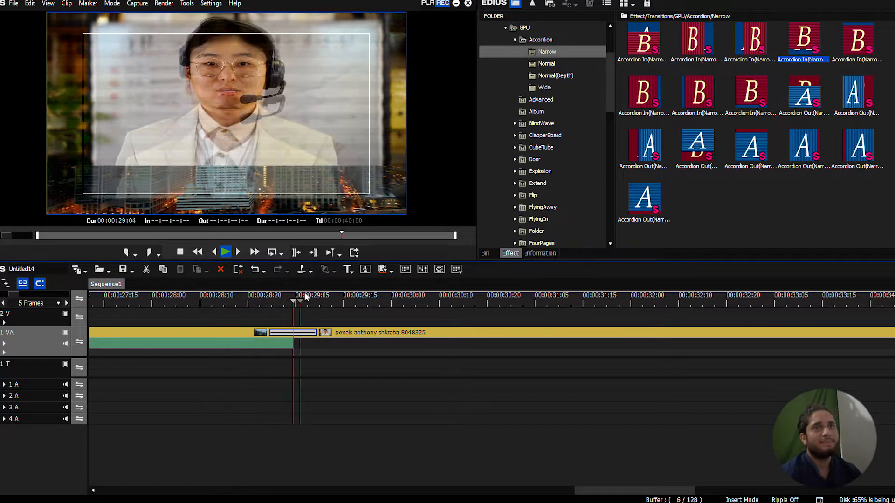
{"action": "left_click_drag", "start_coordinate": [303, 296], "coordinate": [262, 297]}
- Try a vertical and a horizontal Accordion Out (Narrow) transition at the cut in place of the Accordion In
{"action": "left_click", "coordinate": [763, 205]}
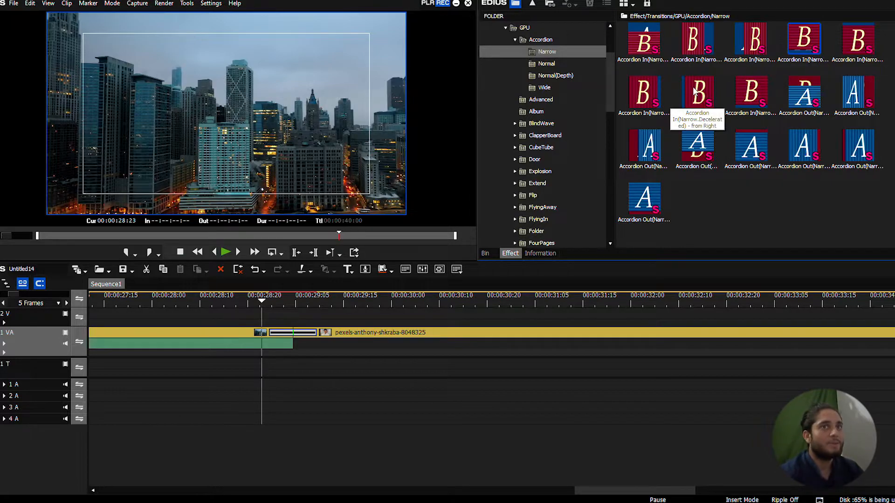
{"action": "mouse_move", "coordinate": [695, 90]}
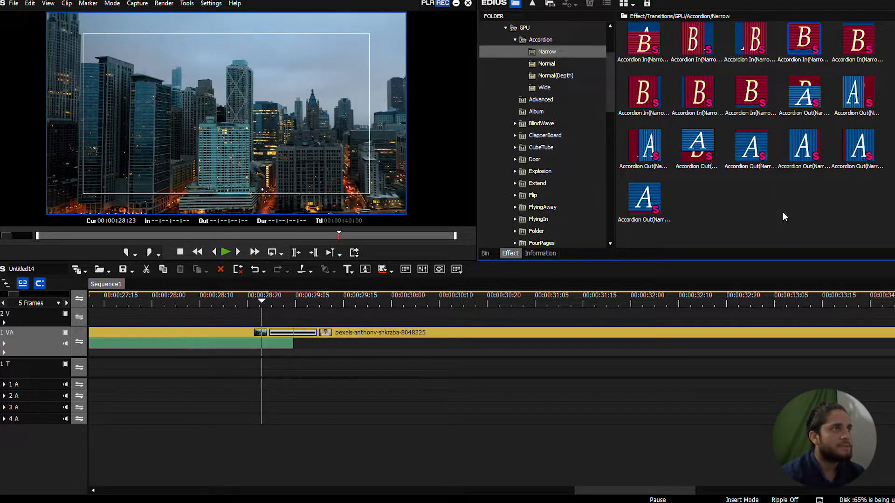
{"action": "left_click_drag", "start_coordinate": [697, 145], "coordinate": [323, 294]}
{"action": "key", "text": "space"}
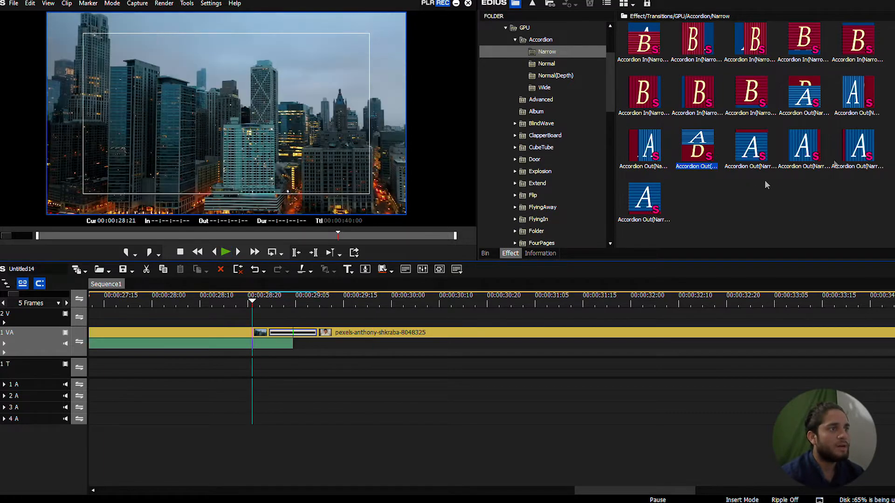
{"action": "left_click_drag", "start_coordinate": [805, 145], "coordinate": [298, 332]}
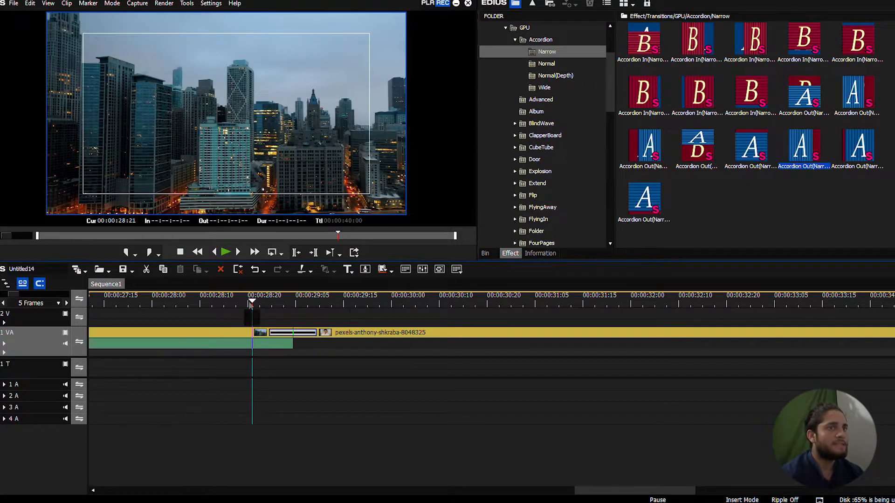
{"action": "left_click", "coordinate": [269, 296]}
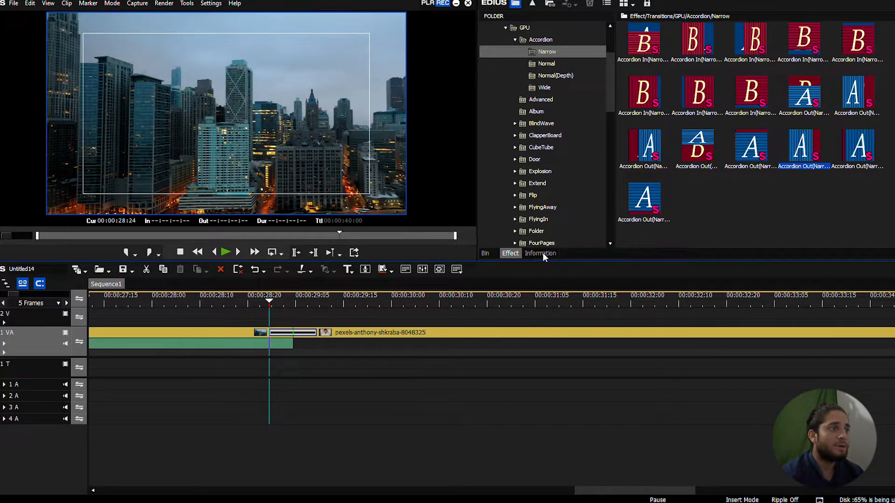
- Open the Accordion transition's time settings, scrub through its progress, and close the settings
{"action": "left_click", "coordinate": [542, 252]}
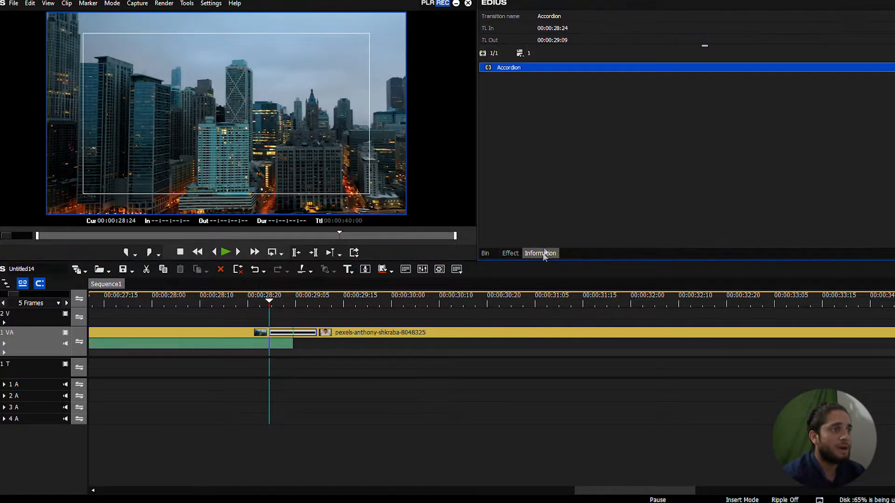
{"action": "left_click", "coordinate": [280, 332]}
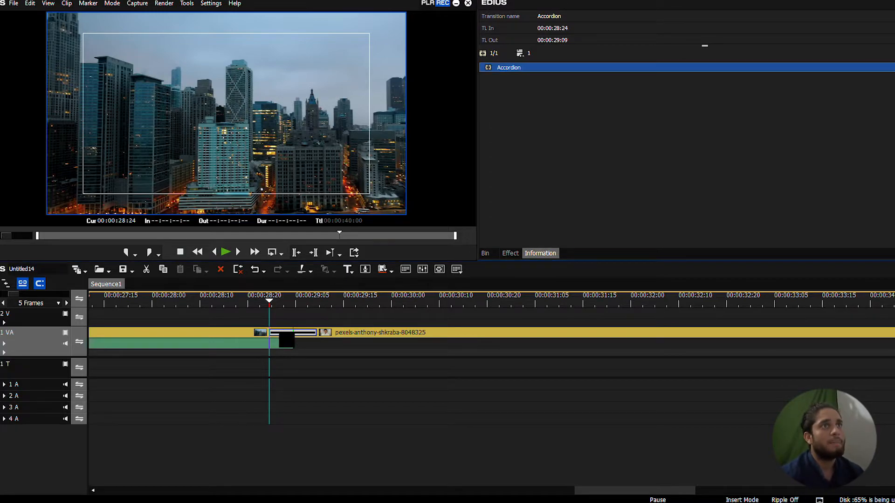
{"action": "double_click", "coordinate": [518, 68]}
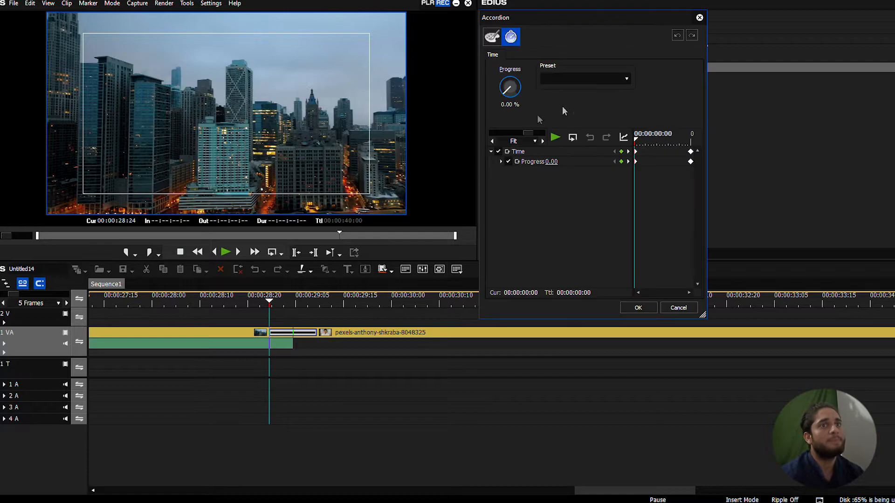
{"action": "left_click_drag", "start_coordinate": [662, 143], "coordinate": [642, 147]}
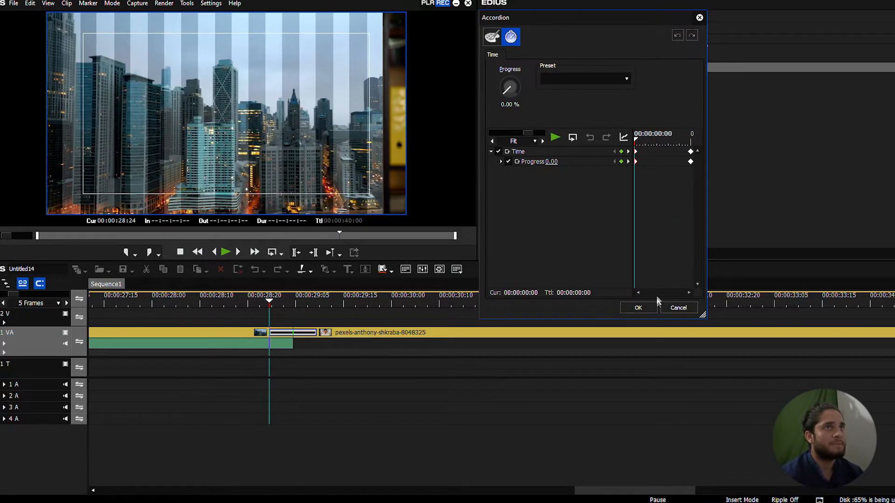
{"action": "left_click", "coordinate": [629, 308]}
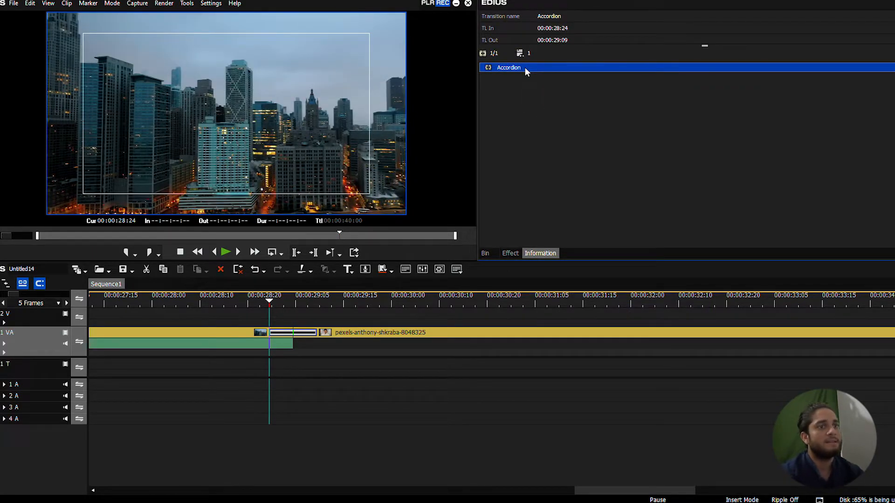
- Delete the Accordion transition from the cut and return to the Narrow Accordion effects
{"action": "key", "text": "Delete"}
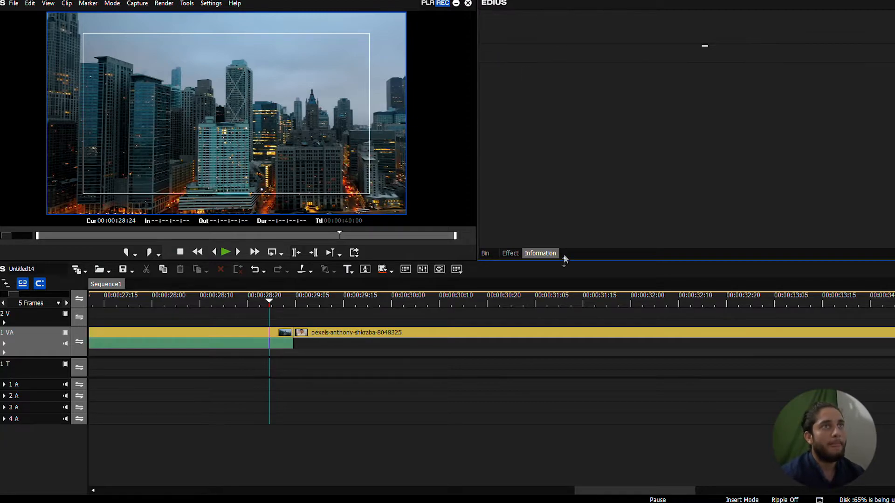
{"action": "left_click", "coordinate": [510, 253]}
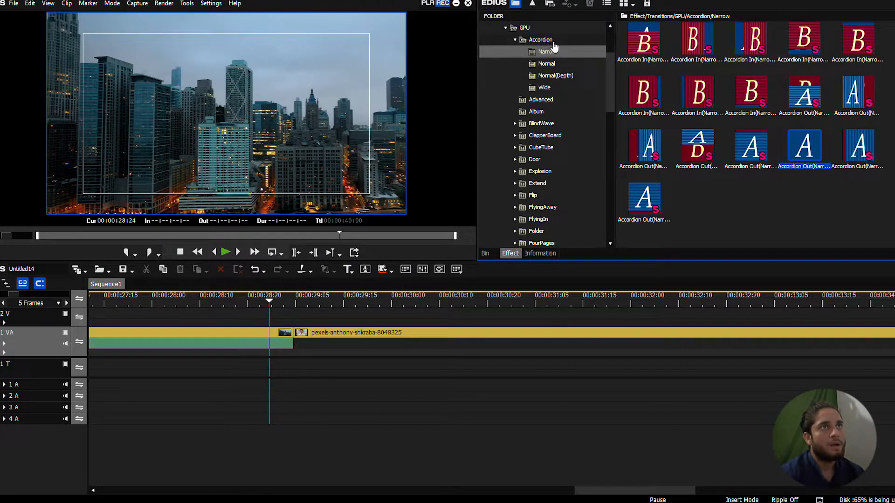
- Look through the GPU Advanced and Album transitions and play the cut between the two clips without a transition
{"action": "left_click", "coordinate": [515, 40]}
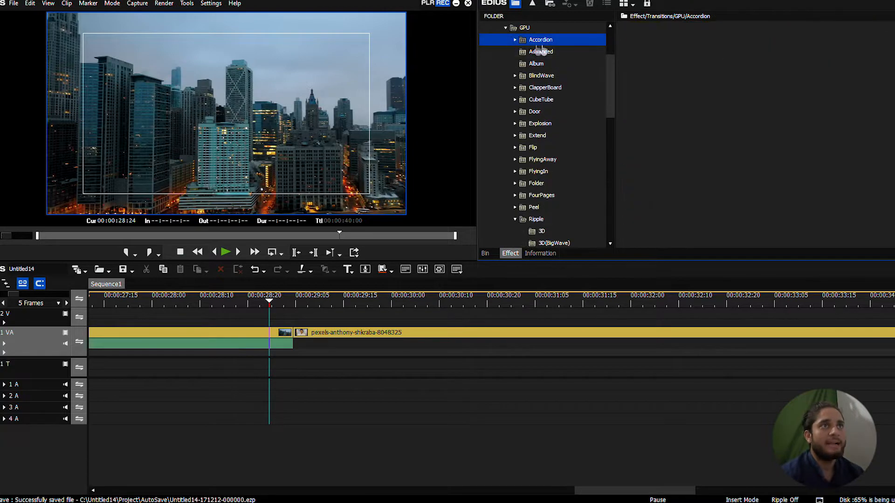
{"action": "left_click", "coordinate": [538, 52]}
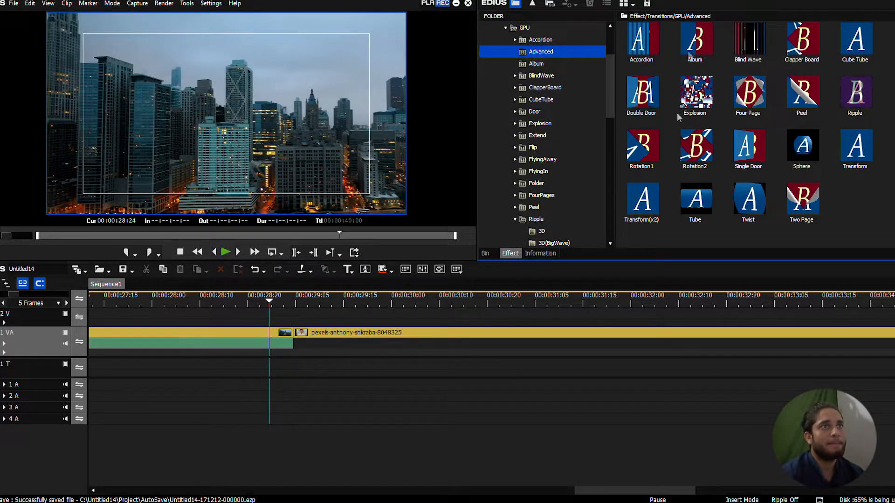
{"action": "left_click", "coordinate": [539, 65]}
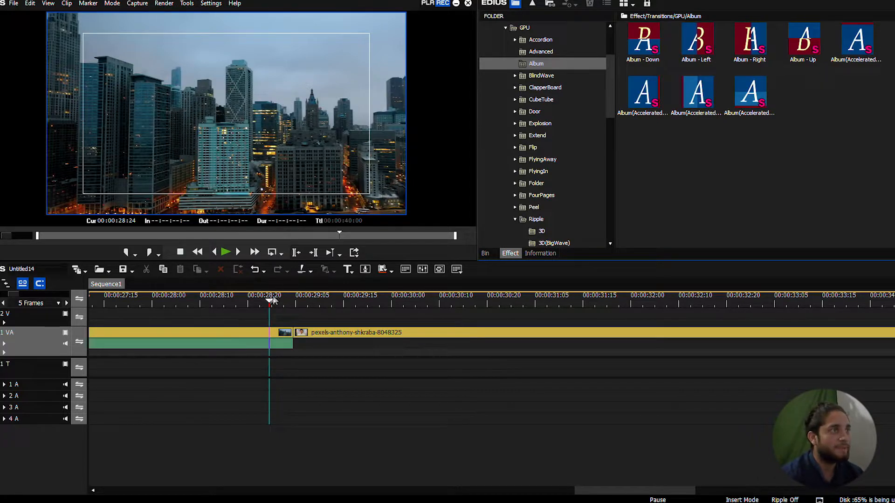
{"action": "left_click", "coordinate": [246, 300]}
{"action": "key", "text": "space"}
{"action": "left_click_drag", "start_coordinate": [344, 302], "coordinate": [268, 305]}
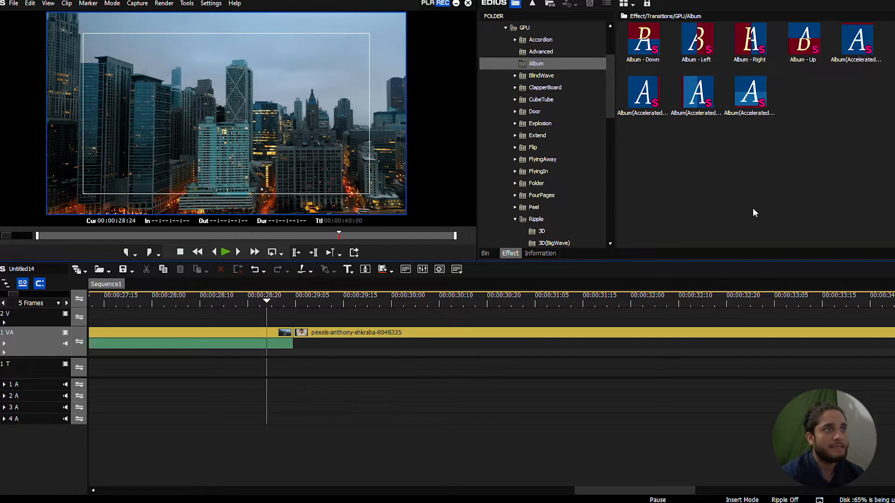
- Apply the Album - Right transition to the cut between the city and presenter clips and play it
{"action": "left_click_drag", "start_coordinate": [757, 32], "coordinate": [294, 332]}
{"action": "left_click_drag", "start_coordinate": [265, 300], "coordinate": [160, 302]}
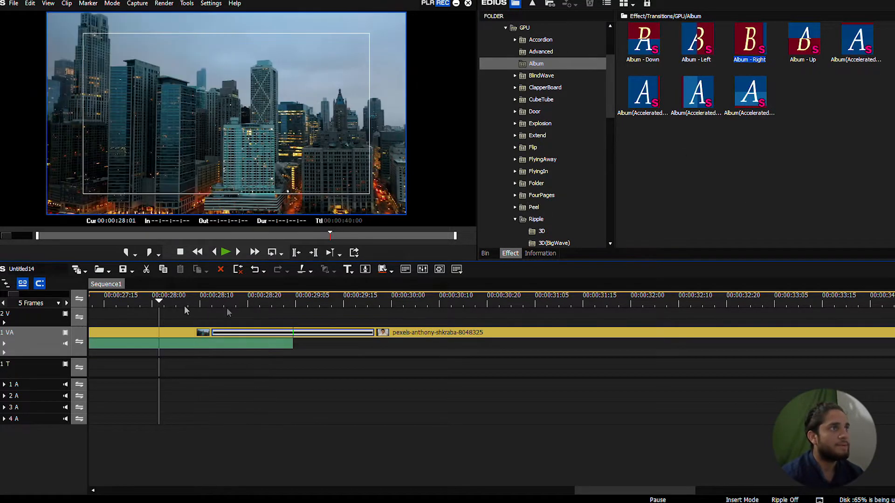
{"action": "key", "text": "space"}
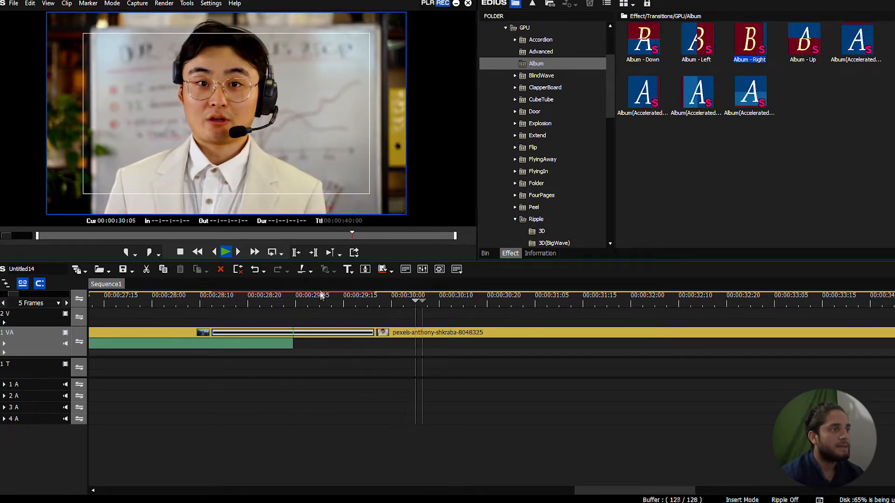
{"action": "left_click", "coordinate": [197, 302]}
{"action": "key", "text": "space"}
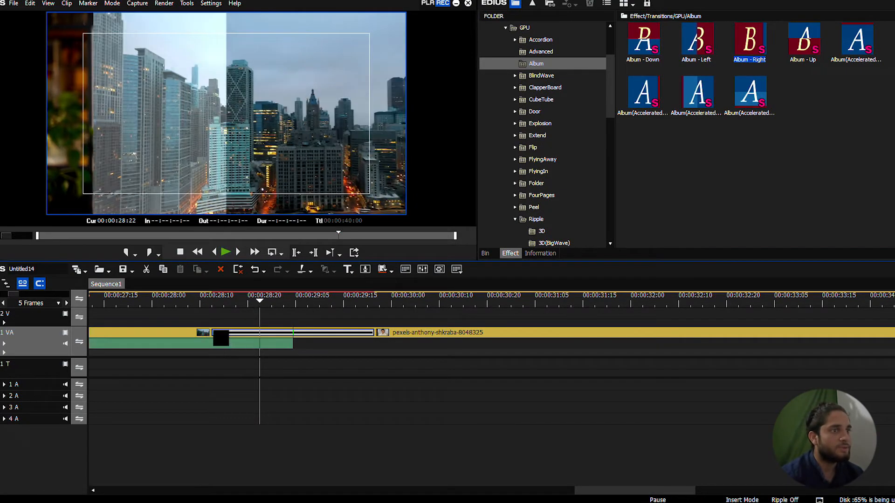
- Shorten the Album - Right transition from both ends, starting it at about 00:00:28:22, and play it
{"action": "left_click_drag", "start_coordinate": [212, 333], "coordinate": [261, 334]}
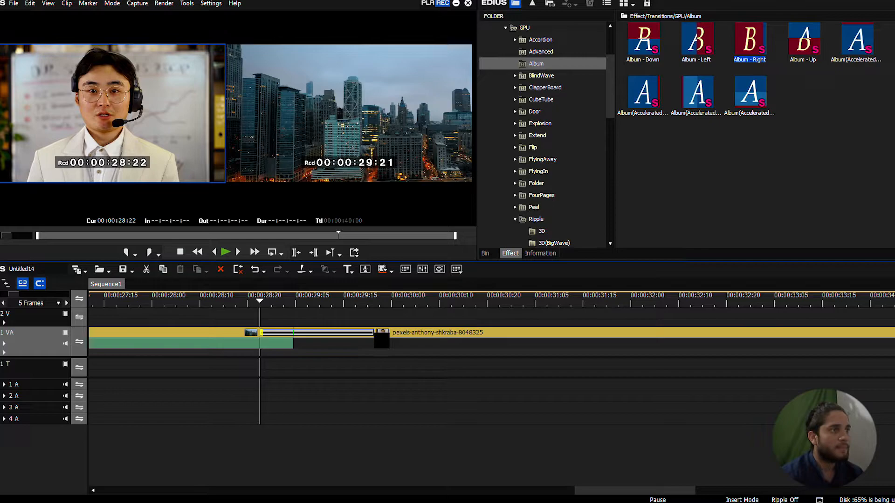
{"action": "left_click_drag", "start_coordinate": [375, 332], "coordinate": [317, 333]}
{"action": "key", "text": "space"}
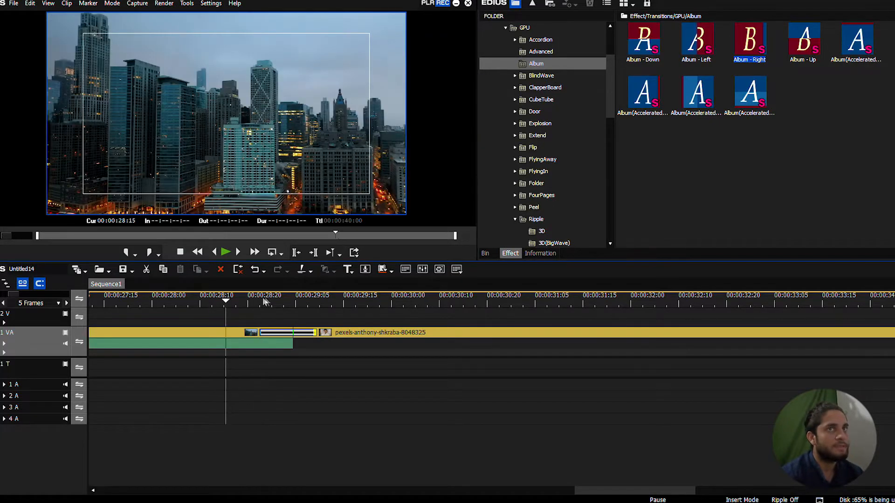
{"action": "left_click", "coordinate": [748, 156]}
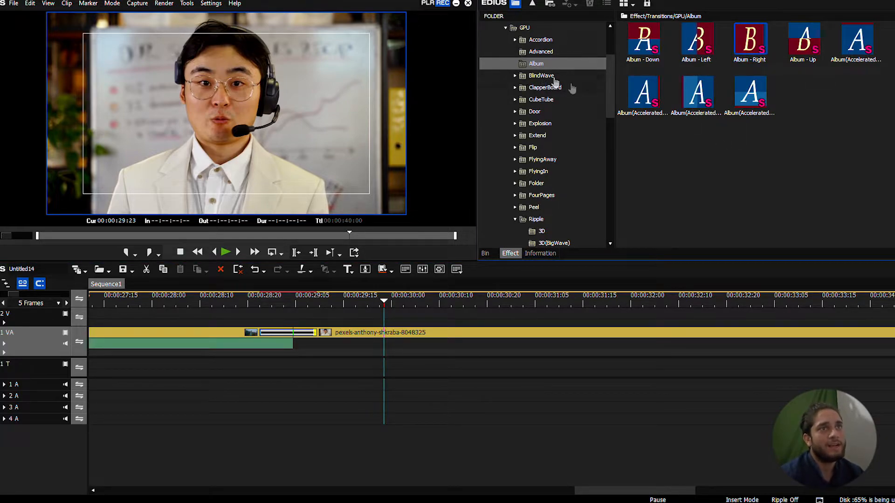
- Replace the Album transition with a Double Door Close transition from the Door Double(Pull) set and preview it
{"action": "left_click", "coordinate": [535, 112]}
{"action": "left_click", "coordinate": [515, 113]}
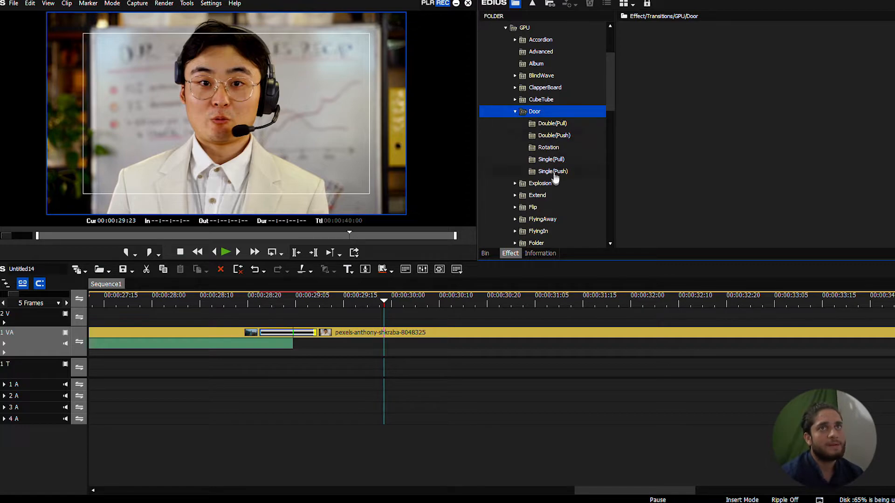
{"action": "left_click", "coordinate": [552, 124]}
{"action": "left_click", "coordinate": [739, 147]}
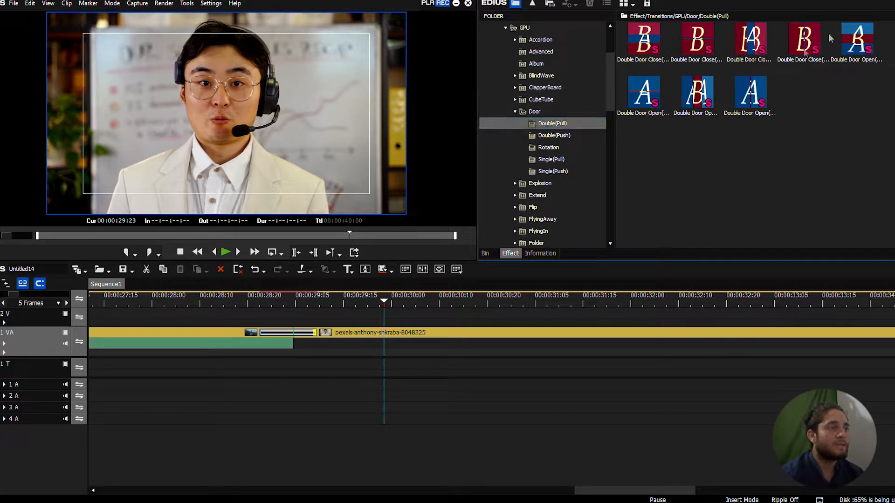
{"action": "left_click_drag", "start_coordinate": [812, 39], "coordinate": [308, 333]}
{"action": "left_click_drag", "start_coordinate": [294, 303], "coordinate": [312, 298]}
{"action": "key", "text": "space"}
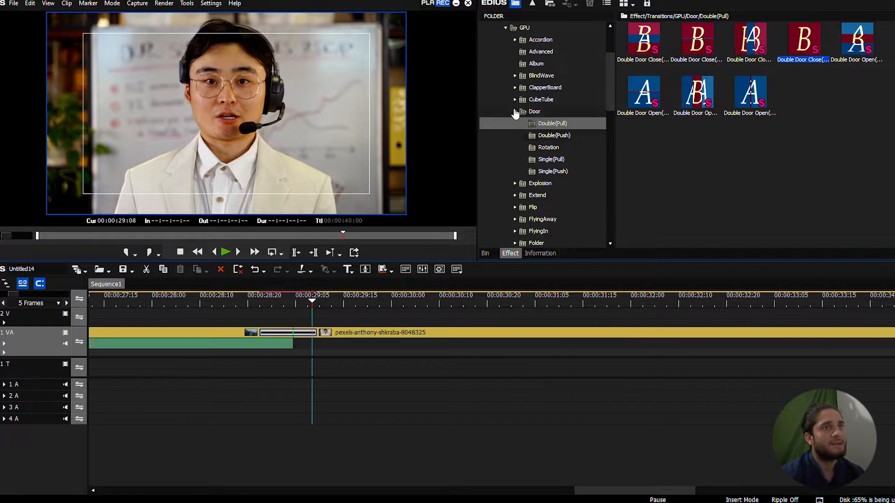
- Browse the GPU CubeTube, FlyingAway, FlyingIn, Folder and Ripple groups, including the FlyingIn FastRotation effects
{"action": "left_click", "coordinate": [514, 111]}
{"action": "left_click", "coordinate": [545, 100]}
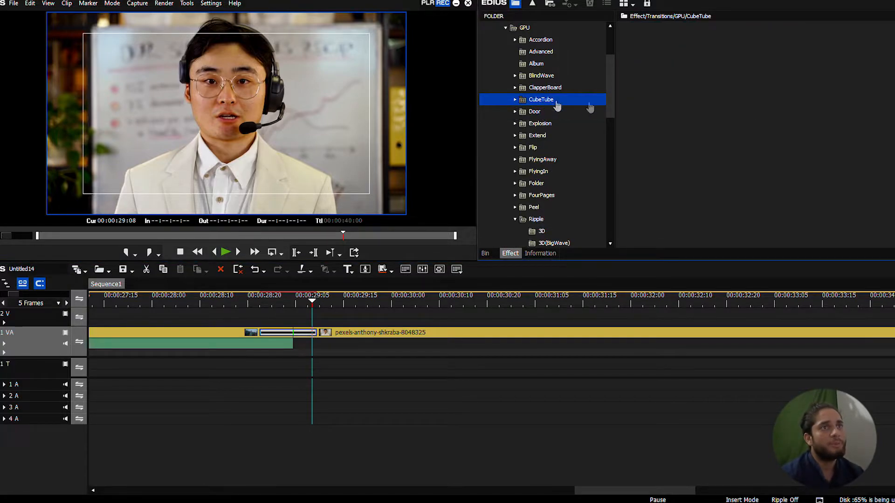
{"action": "left_click", "coordinate": [544, 150]}
{"action": "left_click", "coordinate": [543, 159]}
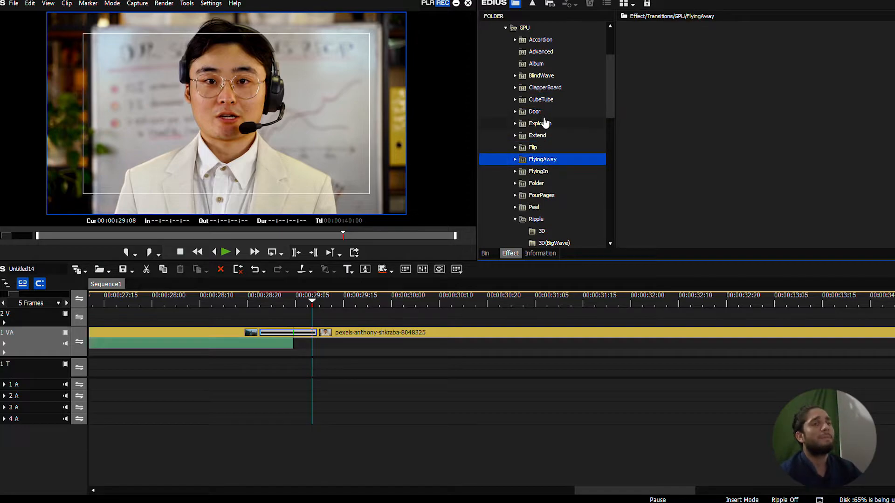
{"action": "left_click", "coordinate": [542, 173]}
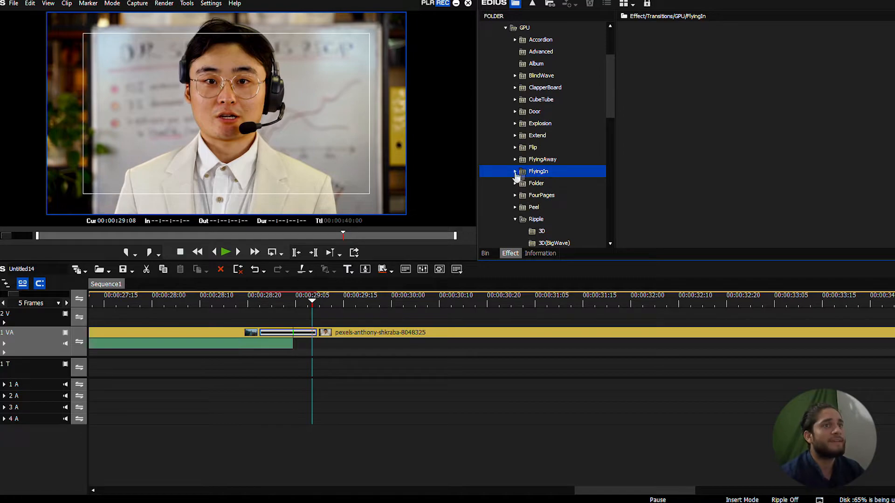
{"action": "left_click", "coordinate": [515, 173]}
{"action": "left_click", "coordinate": [545, 184]}
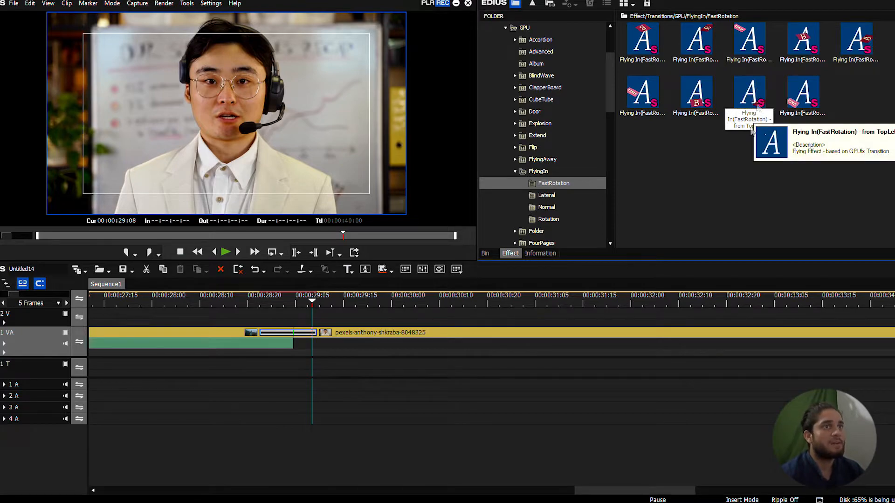
{"action": "left_click", "coordinate": [541, 196]}
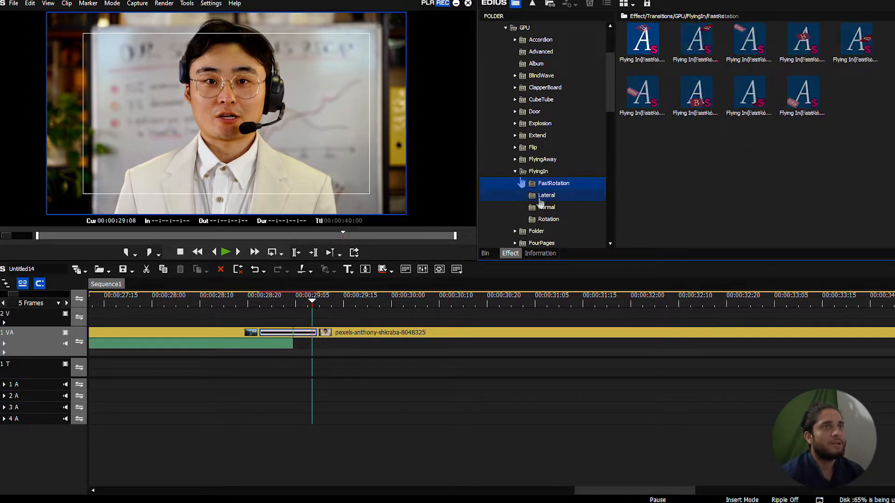
{"action": "left_click", "coordinate": [515, 171]}
{"action": "left_click", "coordinate": [515, 184]}
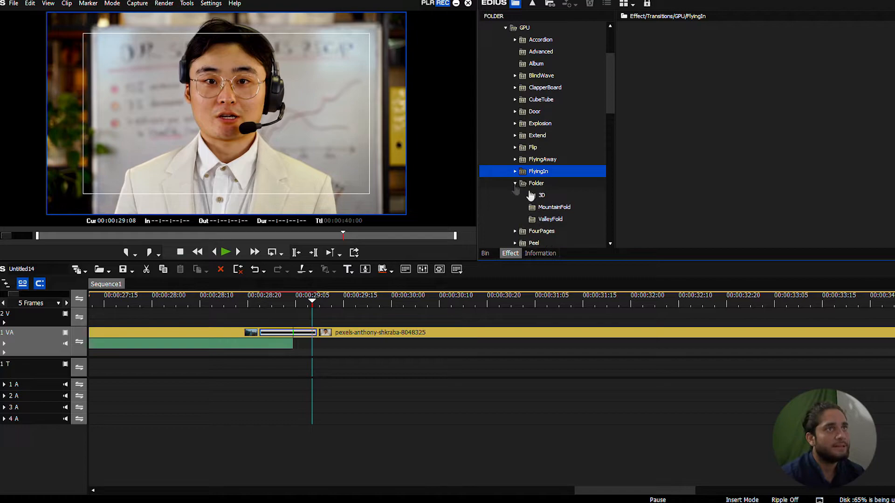
{"action": "left_click", "coordinate": [535, 183]}
{"action": "left_click", "coordinate": [515, 184]}
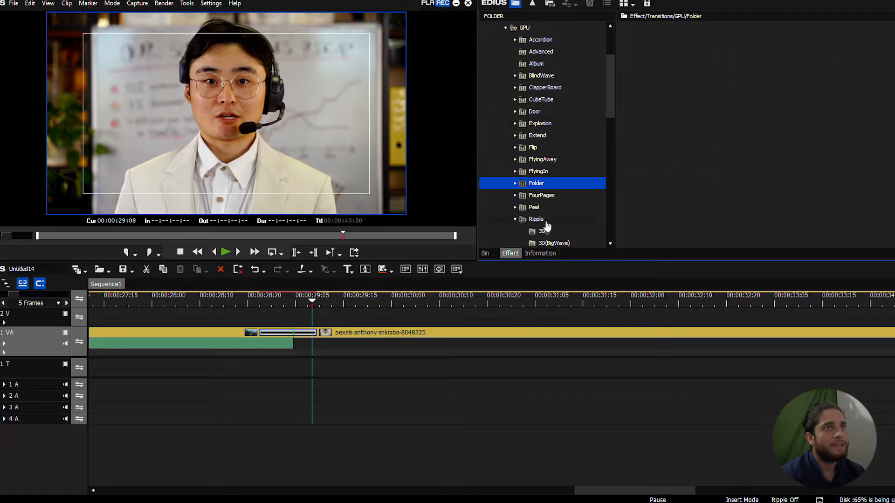
{"action": "scroll", "coordinate": [547, 201], "scroll_direction": "down", "scroll_amount": 1}
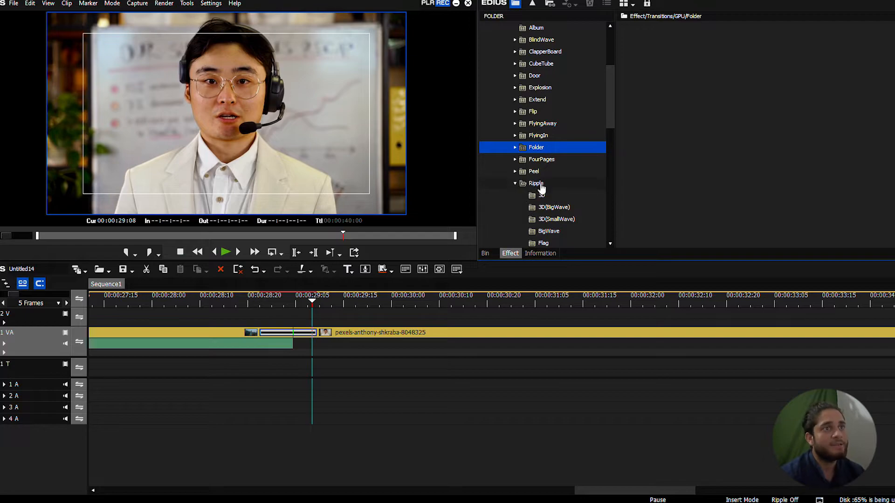
{"action": "left_click", "coordinate": [515, 183]}
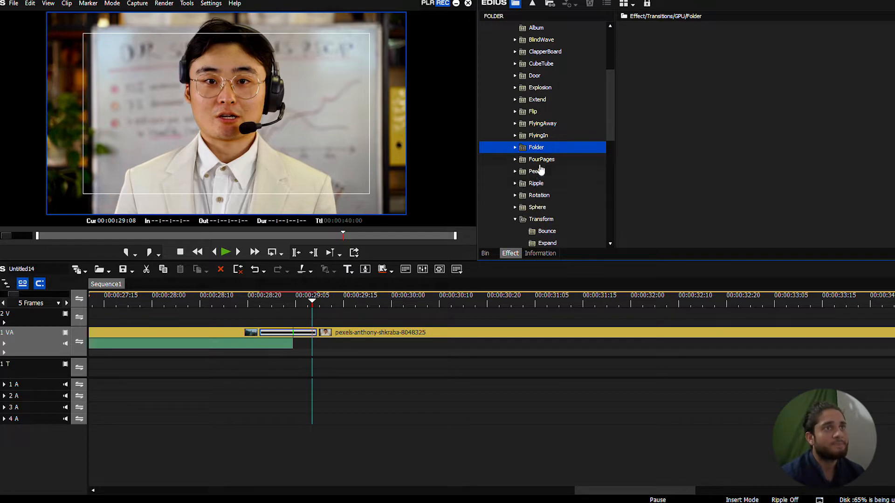
- Leave the GPU group and display the Zooms IN effects of proDAD's V4 Seamless Transition (NEW) set
{"action": "scroll", "coordinate": [540, 171], "scroll_direction": "up", "scroll_amount": 3}
{"action": "left_click", "coordinate": [509, 113]}
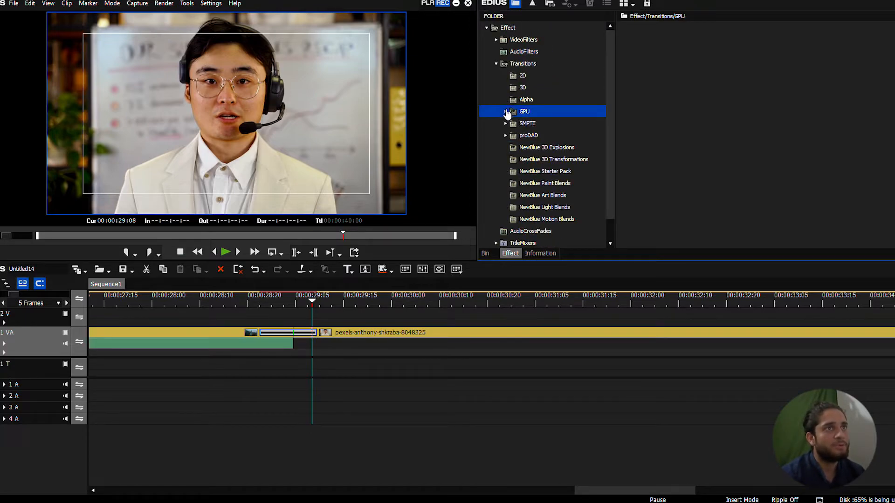
{"action": "scroll", "coordinate": [535, 120], "scroll_direction": "down", "scroll_amount": 1}
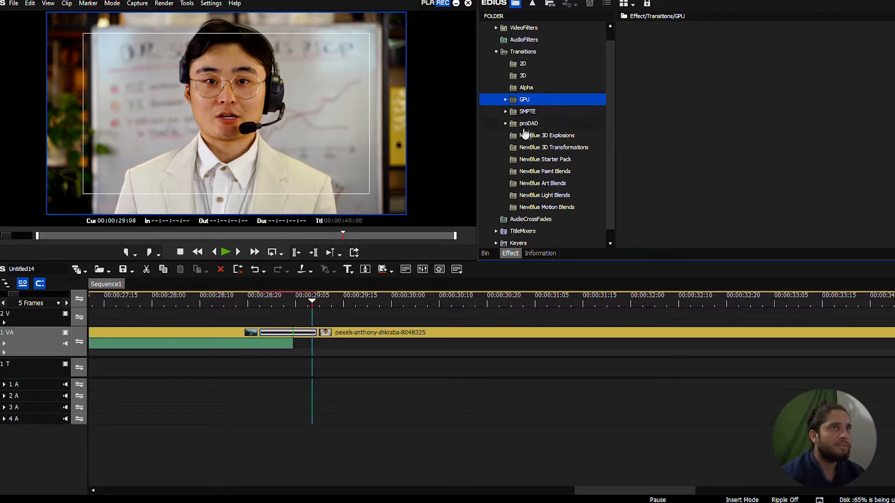
{"action": "left_click", "coordinate": [529, 124]}
{"action": "scroll", "coordinate": [538, 116], "scroll_direction": "down", "scroll_amount": 1}
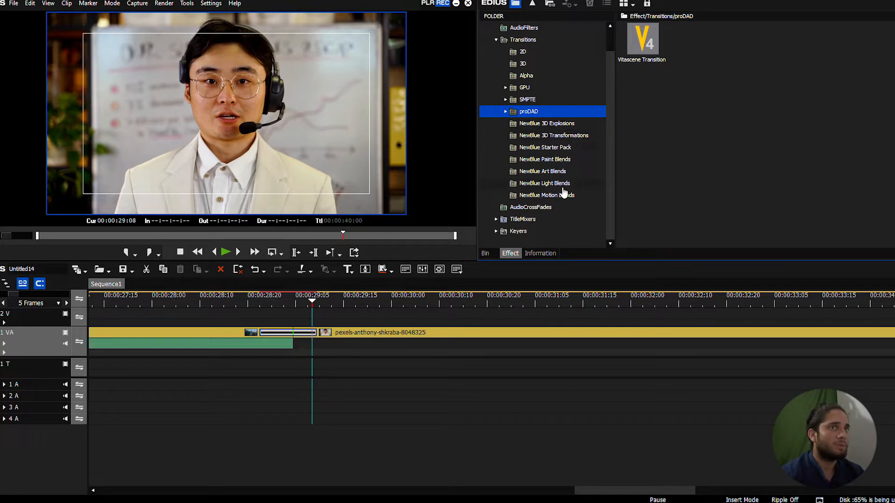
{"action": "left_click", "coordinate": [505, 112]}
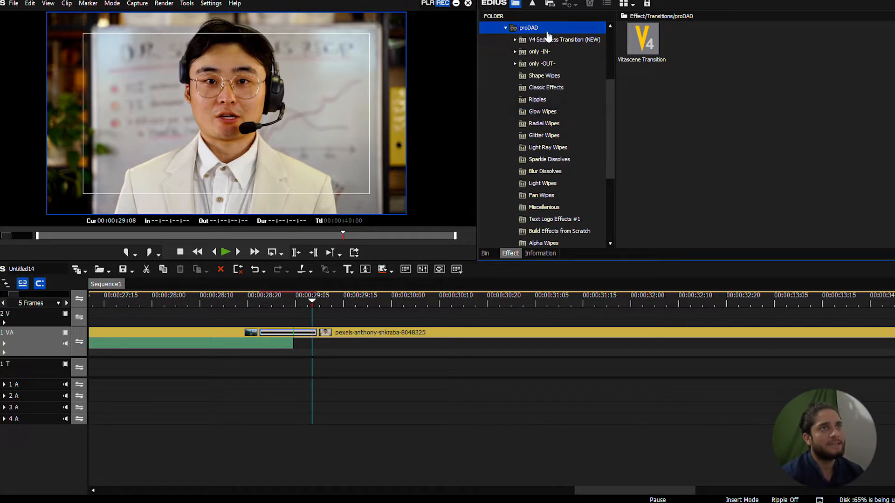
{"action": "left_click", "coordinate": [515, 40]}
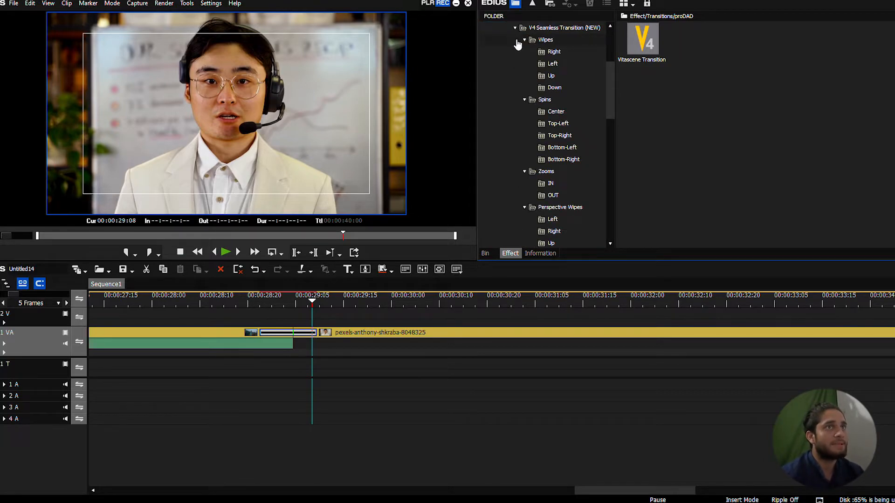
{"action": "left_click", "coordinate": [551, 184]}
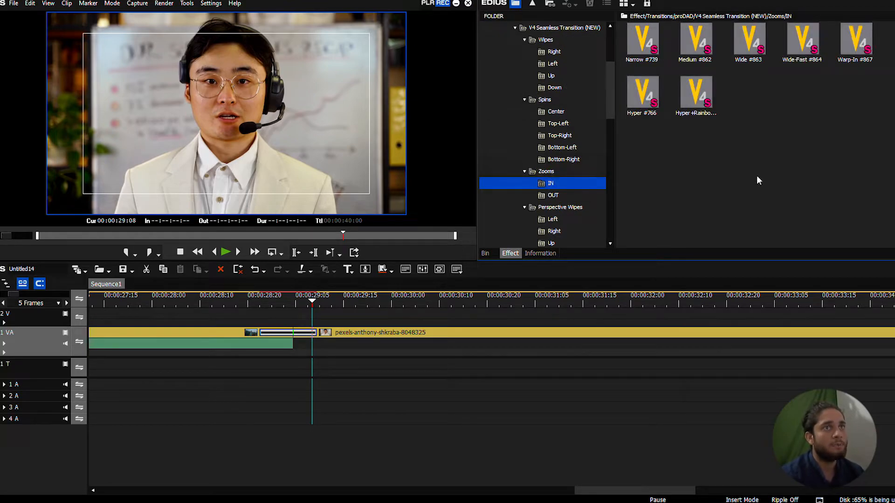
- Delete the Double Door transition from the cut and scrub across the bare edit point
{"action": "left_click", "coordinate": [771, 173]}
{"action": "left_click", "coordinate": [285, 302]}
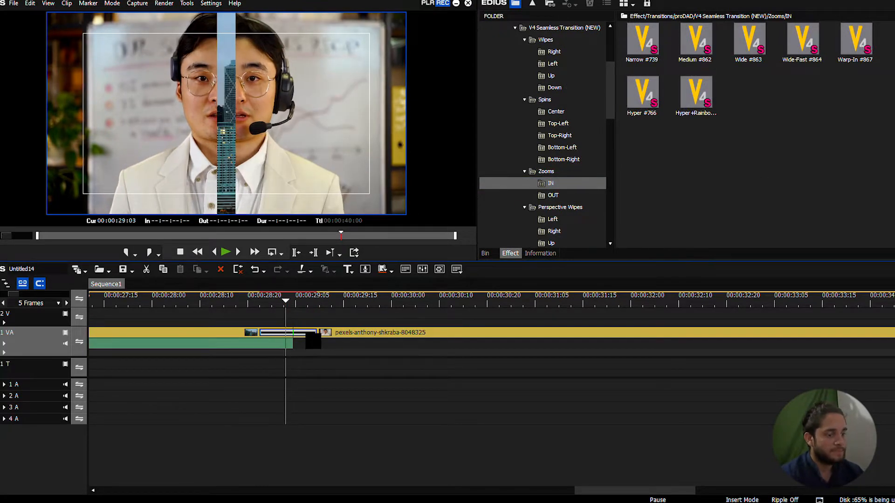
{"action": "key", "text": "Delete"}
{"action": "left_click", "coordinate": [294, 302]}
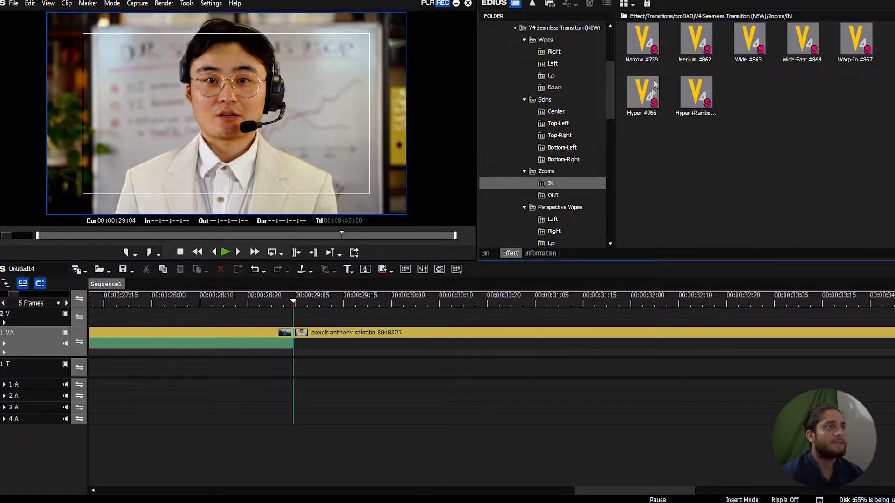
{"action": "mouse_move", "coordinate": [280, 305]}
{"action": "left_mouse_down"}
{"action": "mouse_move", "coordinate": [264, 303]}
{"action": "mouse_move", "coordinate": [292, 302]}
{"action": "left_mouse_up"}
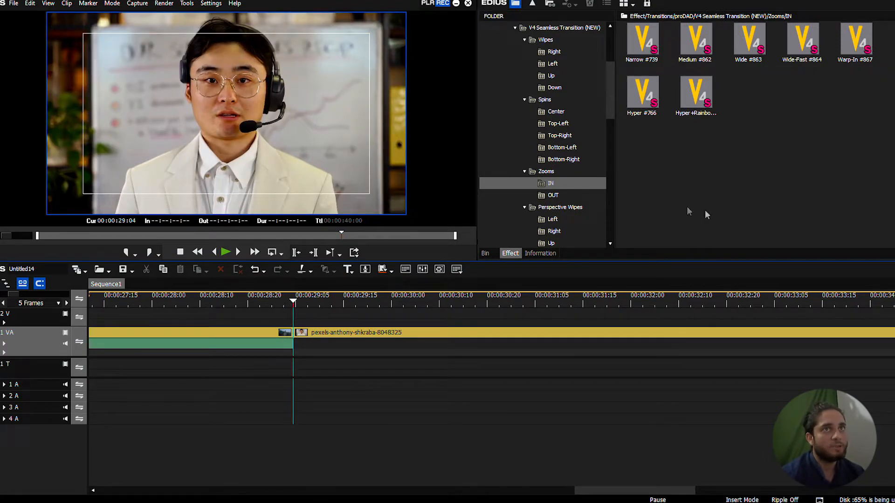
- Apply the Medium #862 zoom transition to the cut, shorten it to 8 frames from both ends, and play it
{"action": "left_click_drag", "start_coordinate": [706, 66], "coordinate": [294, 340]}
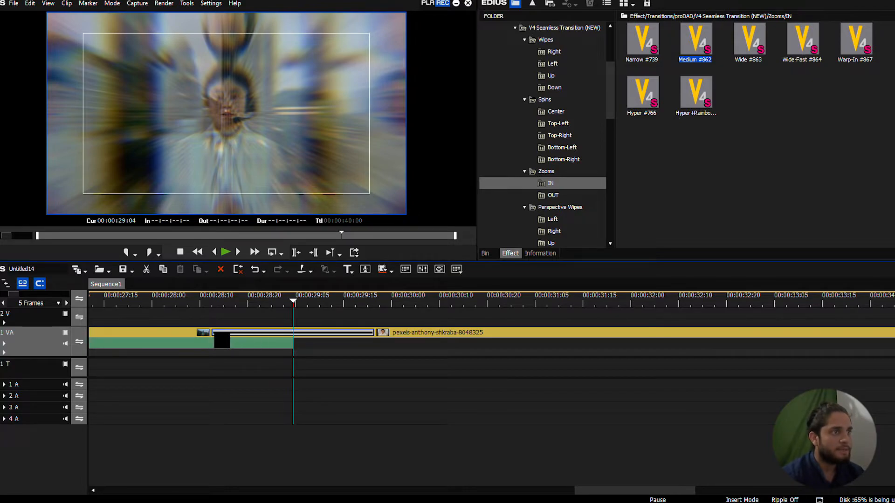
{"action": "left_click_drag", "start_coordinate": [219, 339], "coordinate": [286, 339]}
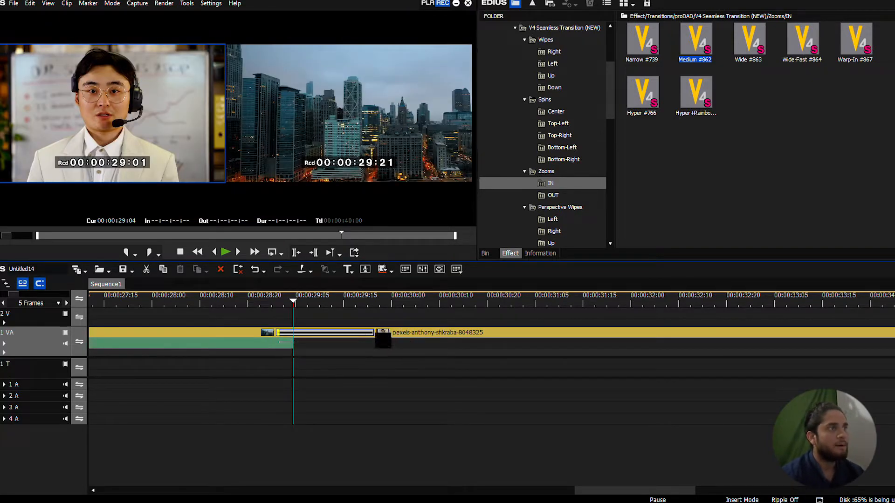
{"action": "left_click_drag", "start_coordinate": [373, 334], "coordinate": [313, 333]}
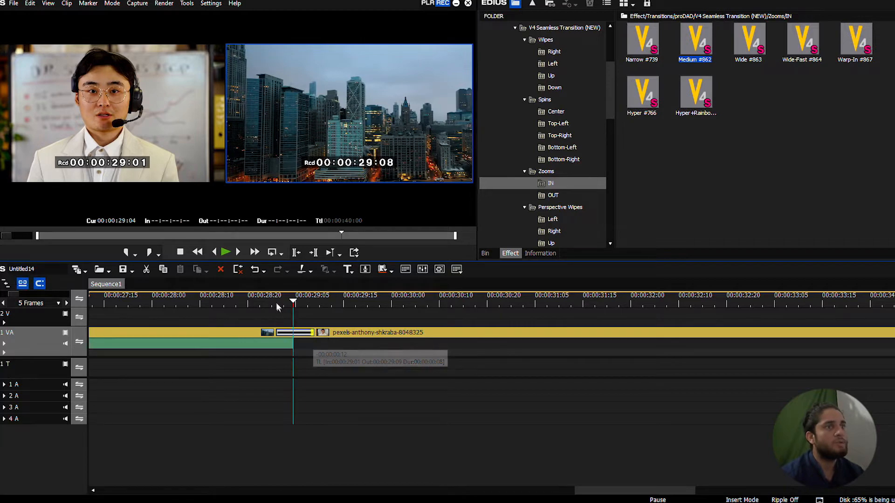
{"action": "left_click", "coordinate": [170, 303]}
{"action": "key", "text": "space"}
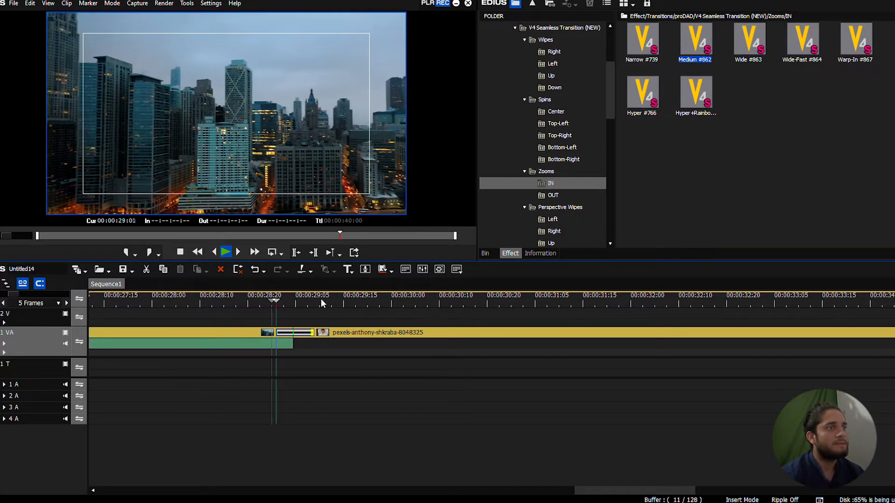
- Replay and scrub the Medium #862 zoom transition across the cut between the city and presenter clips
{"action": "left_click_drag", "start_coordinate": [252, 303], "coordinate": [219, 303]}
{"action": "key", "text": "space"}
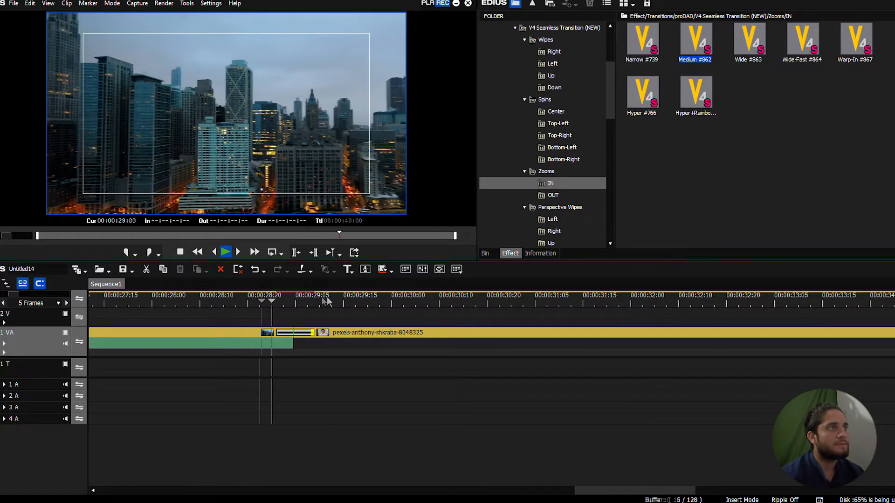
{"action": "left_click_drag", "start_coordinate": [316, 301], "coordinate": [214, 301]}
{"action": "key", "text": "space"}
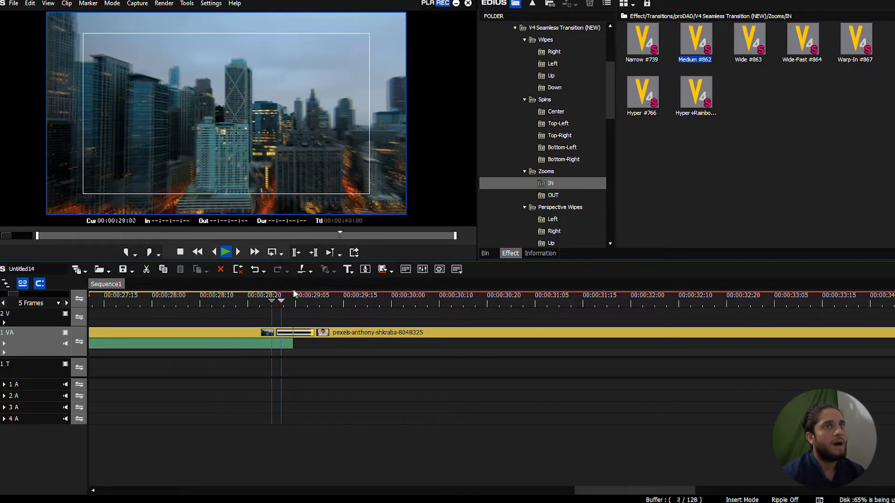
{"action": "left_click_drag", "start_coordinate": [421, 301], "coordinate": [276, 301]}
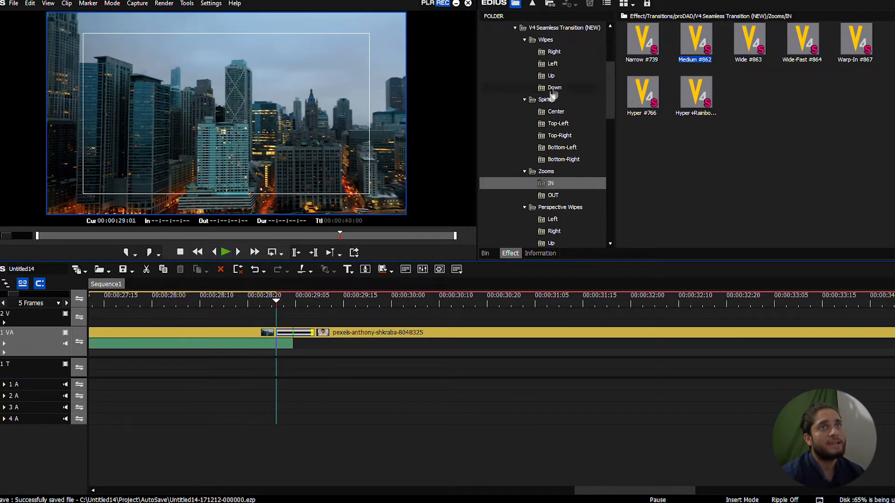
- Apply the first Narrow+Rainbow transition from the Spins Center group to the cut and play it
{"action": "left_click", "coordinate": [557, 113]}
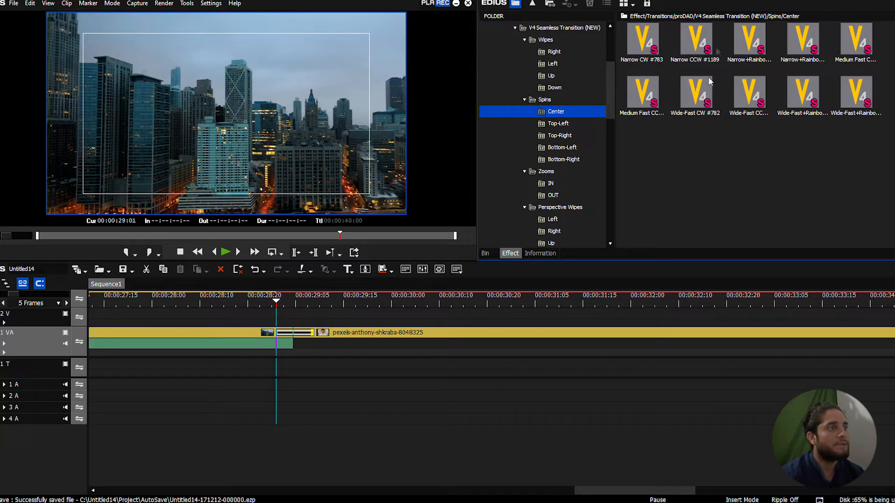
{"action": "left_click_drag", "start_coordinate": [737, 55], "coordinate": [297, 333]}
{"action": "left_click", "coordinate": [210, 302]}
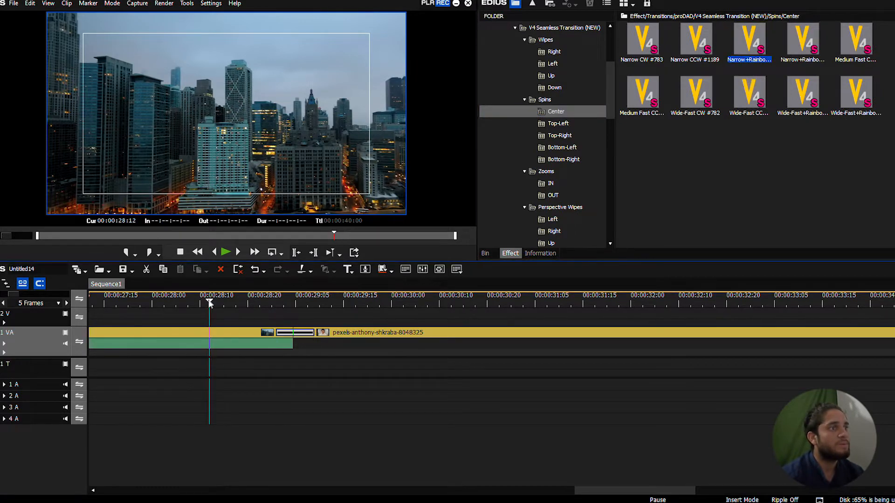
{"action": "key", "text": "space"}
{"action": "mouse_move", "coordinate": [236, 302]}
{"action": "left_mouse_down"}
{"action": "mouse_move", "coordinate": [264, 304]}
{"action": "mouse_move", "coordinate": [249, 303]}
{"action": "left_mouse_up"}
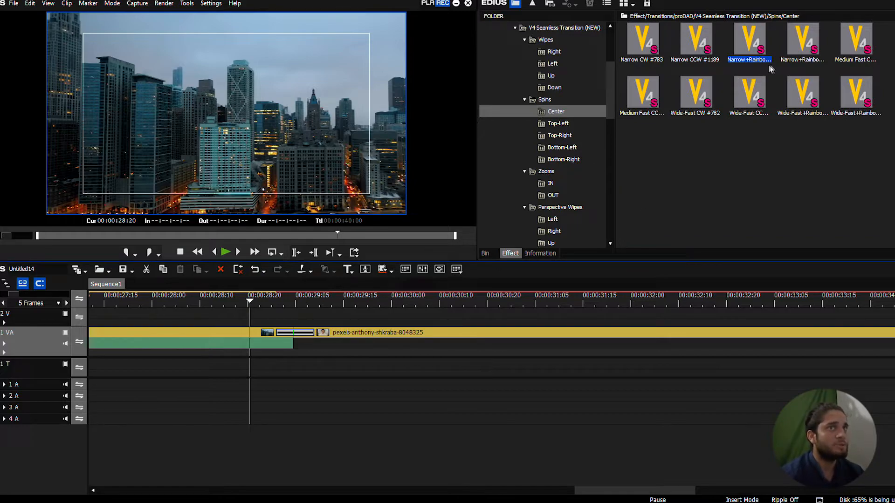
- Replace the transition at the cut with Narrow #726 from the Wipes Right group and play it
{"action": "left_click", "coordinate": [558, 56]}
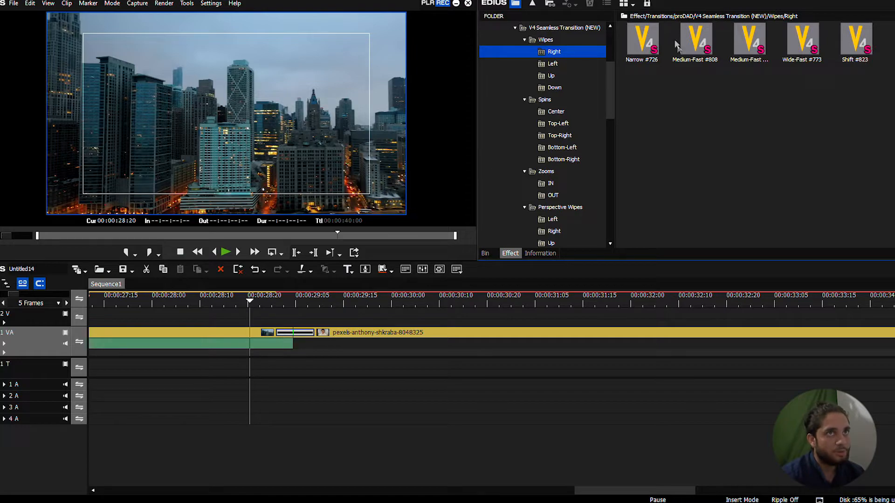
{"action": "mouse_move", "coordinate": [647, 39]}
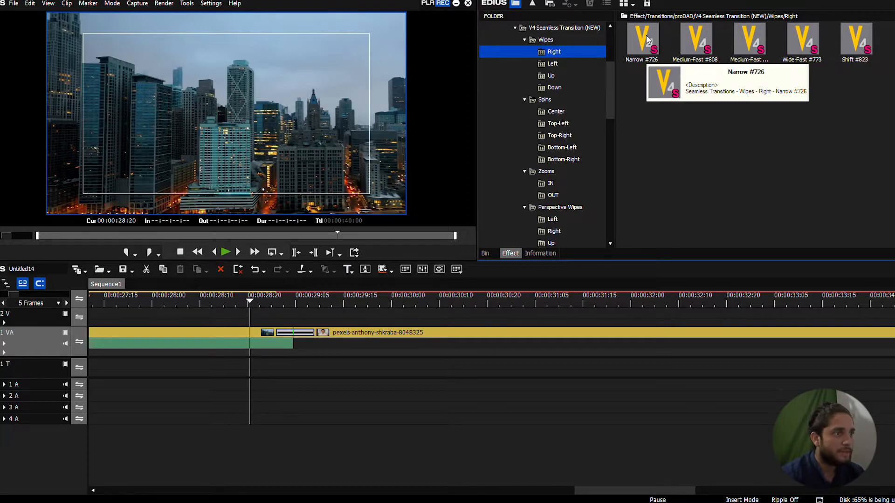
{"action": "left_click_drag", "start_coordinate": [646, 39], "coordinate": [309, 340]}
{"action": "key", "text": "space"}
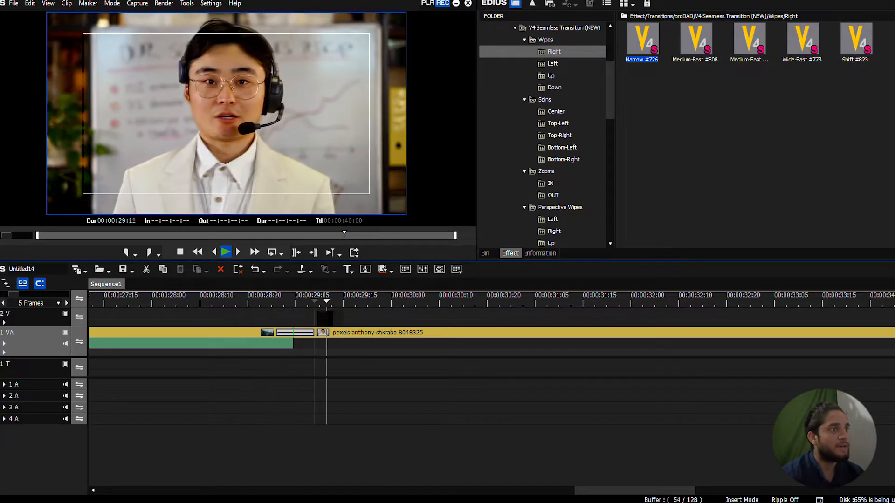
{"action": "left_click", "coordinate": [221, 303]}
{"action": "mouse_move", "coordinate": [253, 313]}
{"action": "left_mouse_down"}
{"action": "mouse_move", "coordinate": [331, 294]}
{"action": "mouse_move", "coordinate": [257, 301]}
{"action": "left_mouse_up"}
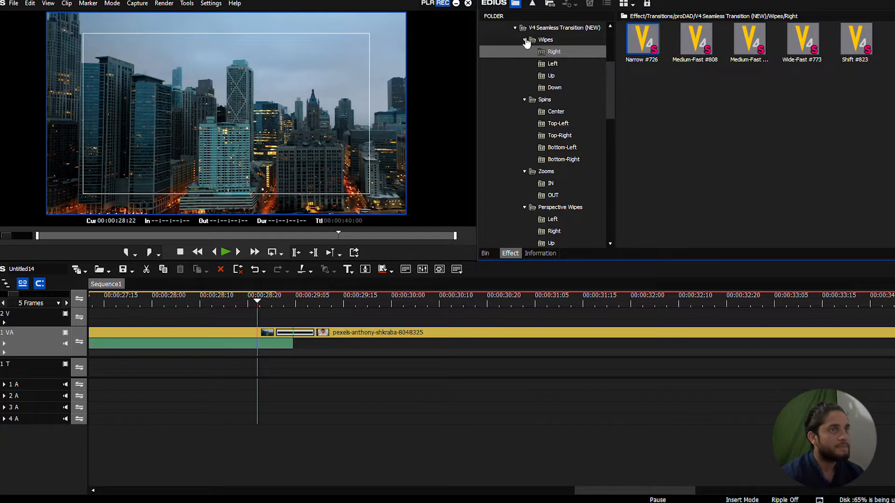
- Collapse the Wipes, Spins and proDAD folders in the effect tree
{"action": "left_click", "coordinate": [525, 41]}
{"action": "left_click", "coordinate": [525, 52]}
{"action": "scroll", "coordinate": [535, 60], "scroll_direction": "up", "scroll_amount": 4}
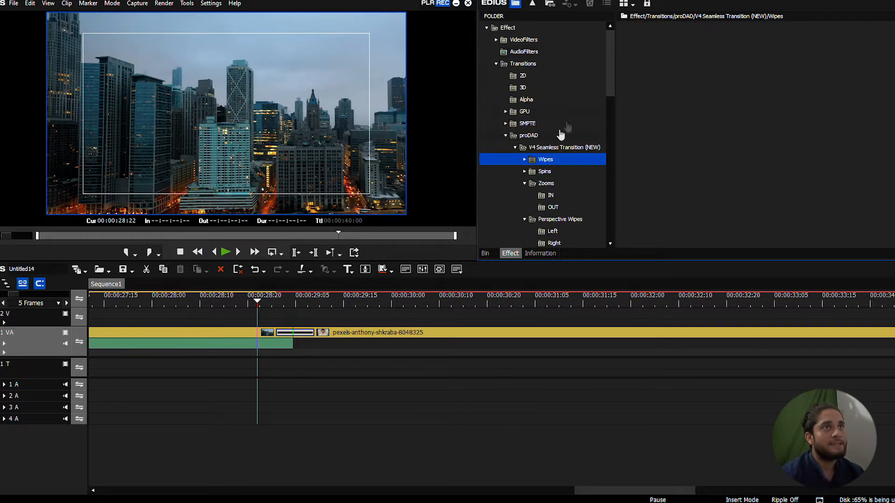
{"action": "left_click", "coordinate": [506, 136]}
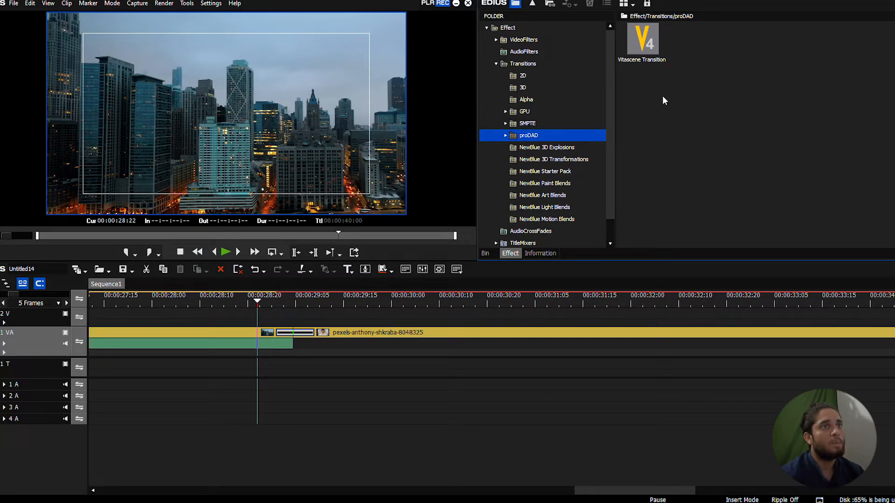
- Play the Narrow #726 wipe at the cut again and scrub across it
{"action": "left_click", "coordinate": [266, 301]}
{"action": "key", "text": "space"}
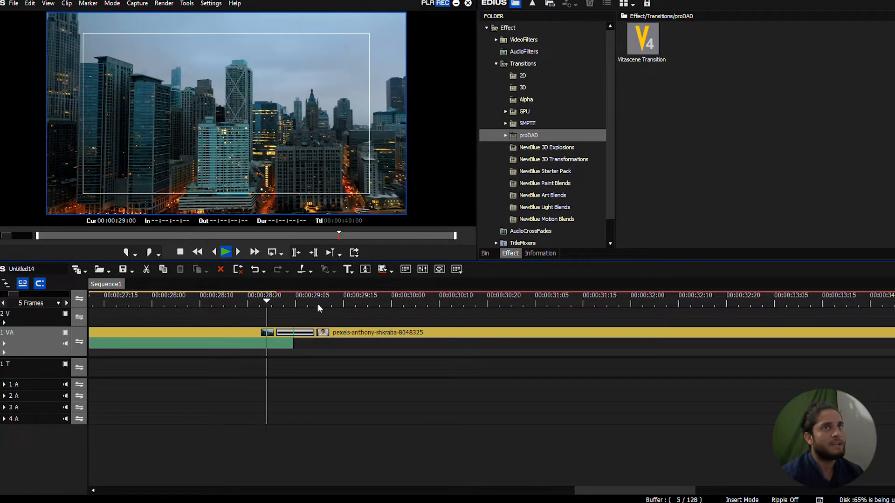
{"action": "left_click", "coordinate": [240, 300]}
{"action": "left_click_drag", "start_coordinate": [298, 297], "coordinate": [264, 305]}
- Collapse the Transitions folder and display the VideoFilters effects with their subfolders
{"action": "left_click", "coordinate": [496, 63]}
{"action": "left_click", "coordinate": [523, 40]}
{"action": "left_click", "coordinate": [495, 40]}
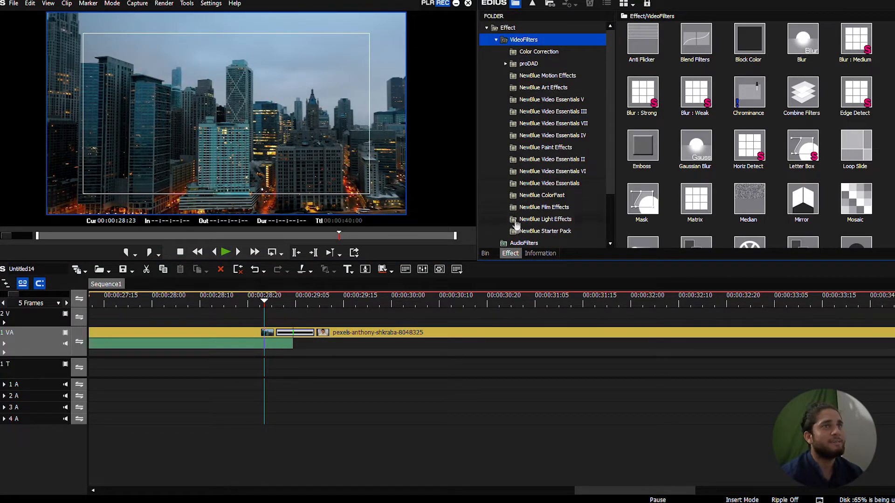
{"action": "scroll", "coordinate": [536, 196], "scroll_direction": "down", "scroll_amount": 3}
{"action": "left_click_drag", "start_coordinate": [531, 206], "coordinate": [312, 342]}
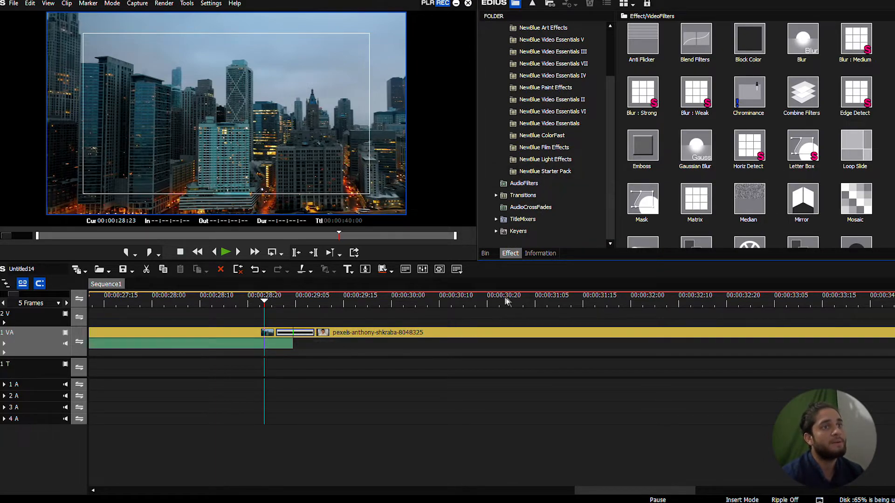
{"action": "scroll", "coordinate": [537, 304], "scroll_direction": "down", "scroll_amount": 3}
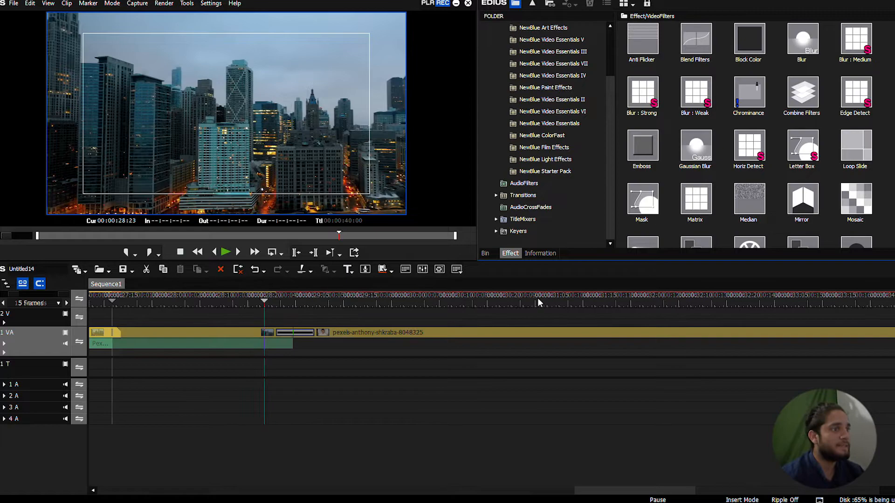
{"action": "scroll", "coordinate": [156, 305], "scroll_direction": "up", "scroll_amount": 3}
{"action": "scroll", "coordinate": [156, 305], "scroll_direction": "down", "scroll_amount": 3}
{"action": "scroll", "coordinate": [139, 303], "scroll_direction": "up", "scroll_amount": 3}
{"action": "left_click", "coordinate": [124, 301]}
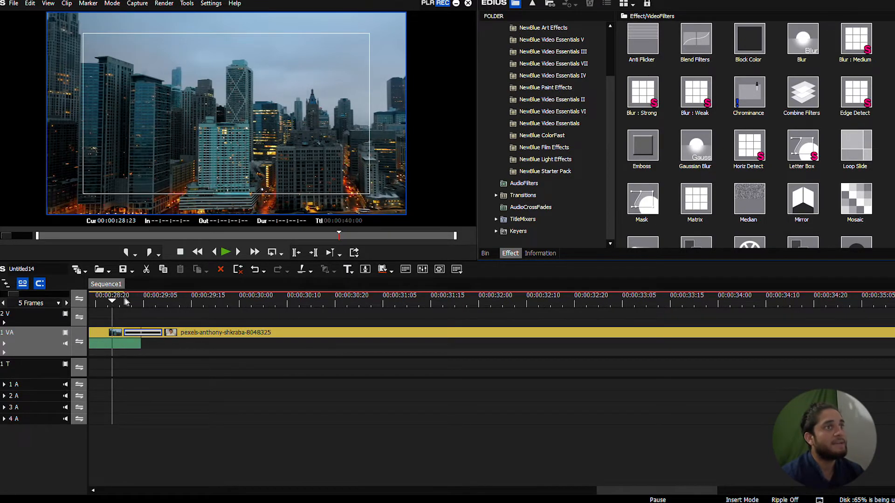
{"action": "scroll", "coordinate": [126, 301], "scroll_direction": "up", "scroll_amount": 1}
{"action": "mouse_move", "coordinate": [134, 302]}
{"action": "left_mouse_down"}
{"action": "mouse_move", "coordinate": [147, 301]}
{"action": "mouse_move", "coordinate": [136, 301]}
{"action": "left_mouse_up"}
{"action": "scroll", "coordinate": [150, 301], "scroll_direction": "down", "scroll_amount": 1}
{"action": "scroll", "coordinate": [282, 288], "scroll_direction": "up", "scroll_amount": 1}
{"action": "scroll", "coordinate": [281, 288], "scroll_direction": "down", "scroll_amount": 1}
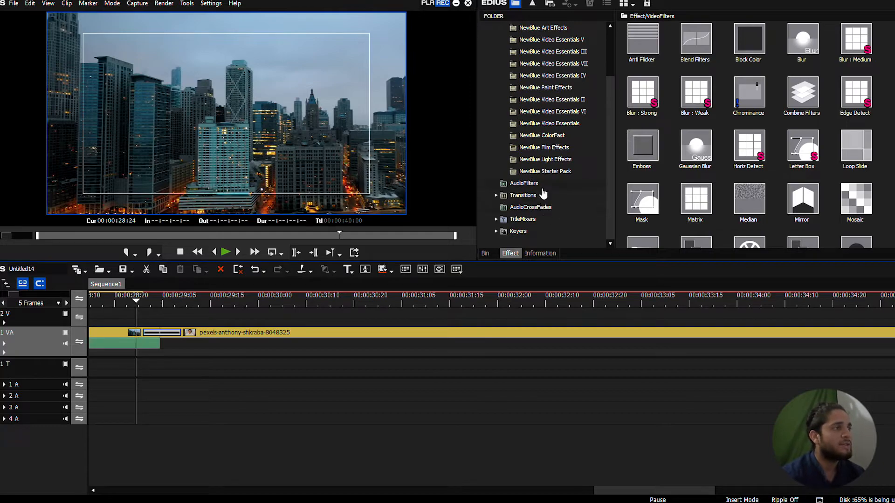
- Close the VideoFilters folder and review the 2D, 3D and GPU transition groups
{"action": "scroll", "coordinate": [531, 102], "scroll_direction": "up", "scroll_amount": 3}
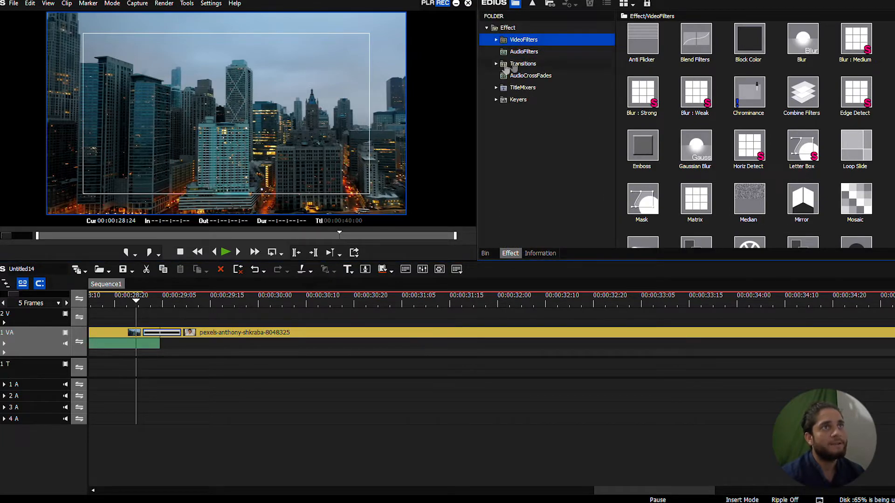
{"action": "left_click", "coordinate": [494, 66]}
{"action": "left_click", "coordinate": [531, 77]}
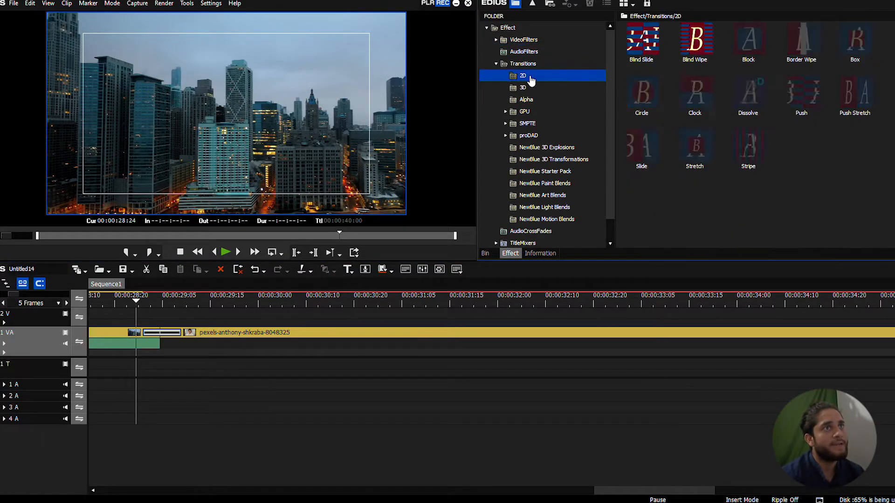
{"action": "left_click", "coordinate": [527, 89]}
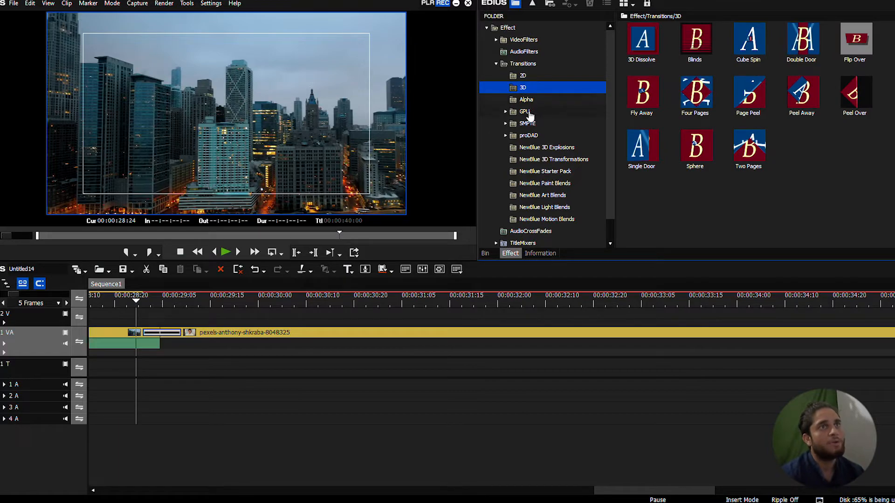
{"action": "left_click", "coordinate": [527, 114]}
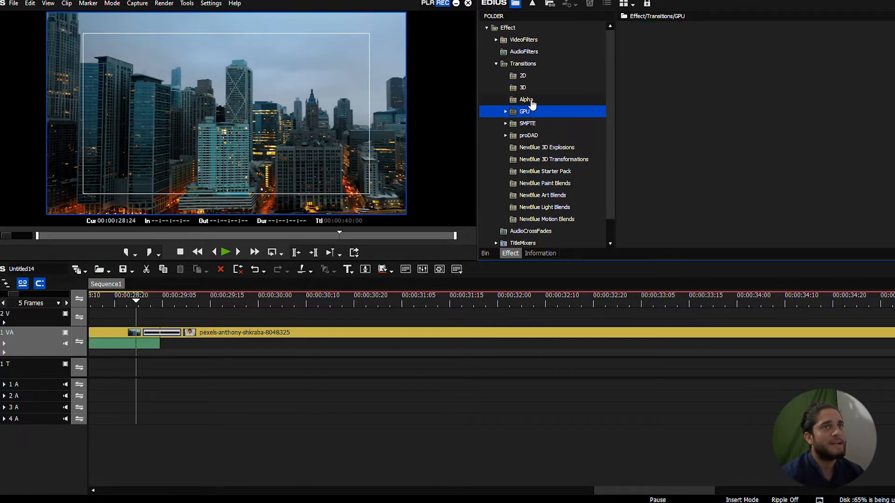
{"action": "mouse_move", "coordinate": [609, 119]}
{"action": "left_mouse_down"}
{"action": "mouse_move", "coordinate": [611, 134]}
{"action": "mouse_move", "coordinate": [613, 102]}
{"action": "left_mouse_up"}
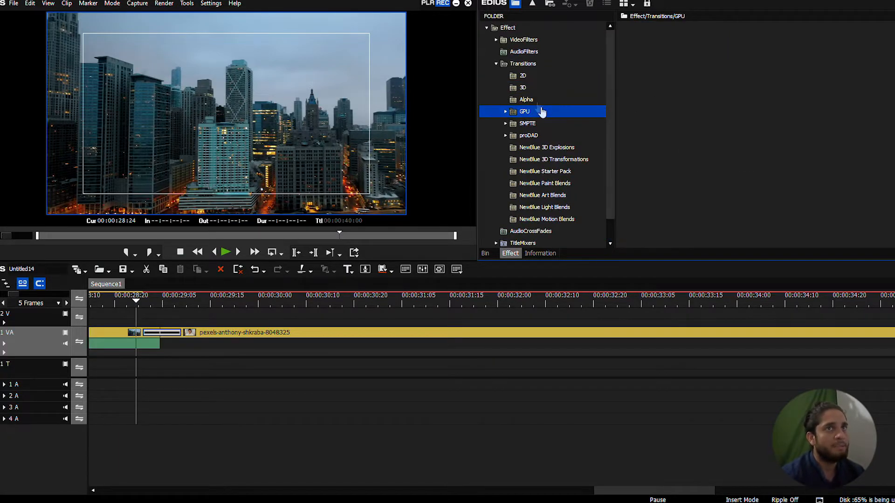
{"action": "left_click", "coordinate": [524, 89]}
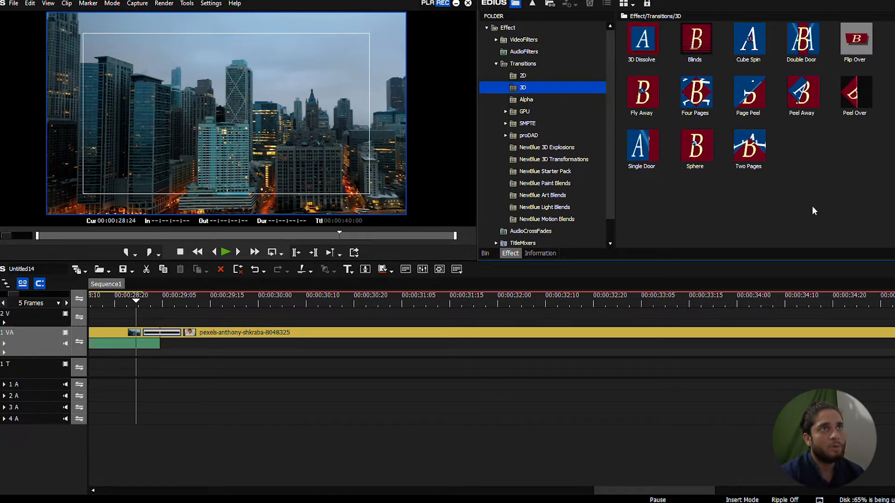
{"action": "left_click", "coordinate": [812, 206]}
- Apply the 2D Border Wipe transition to the cut between the city and presenter clips and scrub across it
{"action": "left_click", "coordinate": [523, 76]}
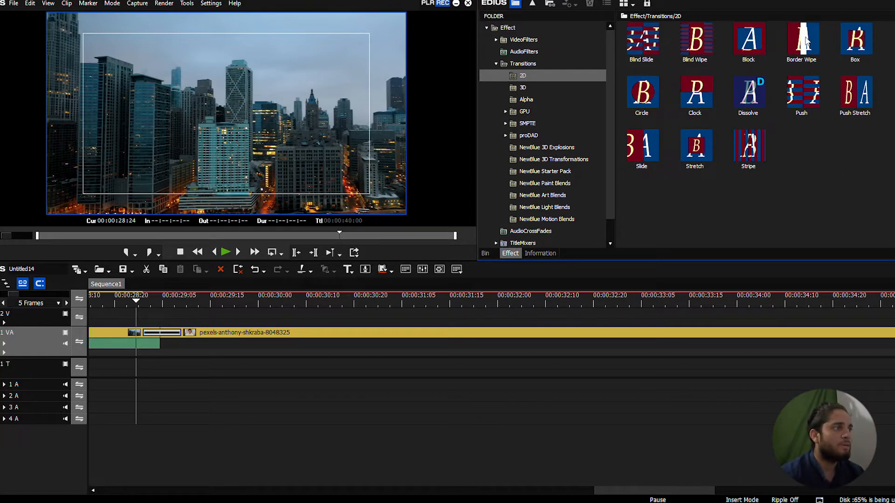
{"action": "left_click_drag", "start_coordinate": [806, 42], "coordinate": [161, 332]}
{"action": "left_click", "coordinate": [132, 303]}
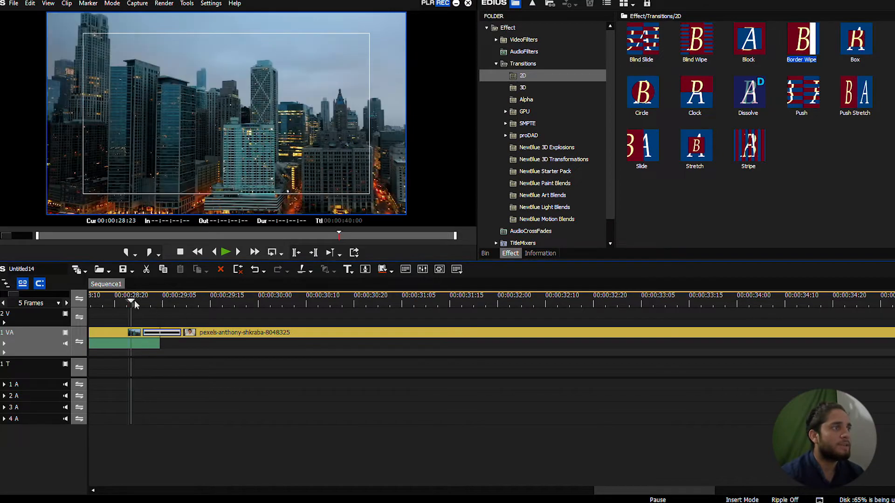
{"action": "mouse_move", "coordinate": [135, 301]}
{"action": "left_mouse_down"}
{"action": "mouse_move", "coordinate": [181, 304]}
{"action": "mouse_move", "coordinate": [134, 303]}
{"action": "left_mouse_up"}
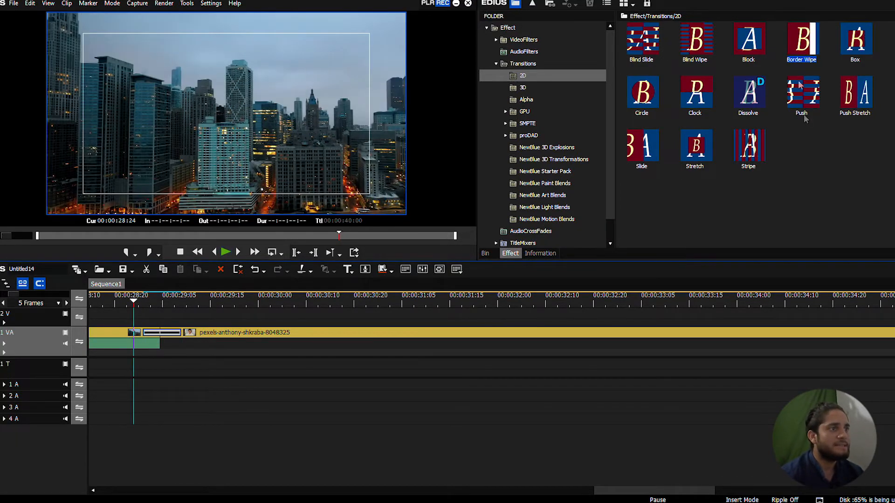
{"action": "left_click", "coordinate": [808, 205]}
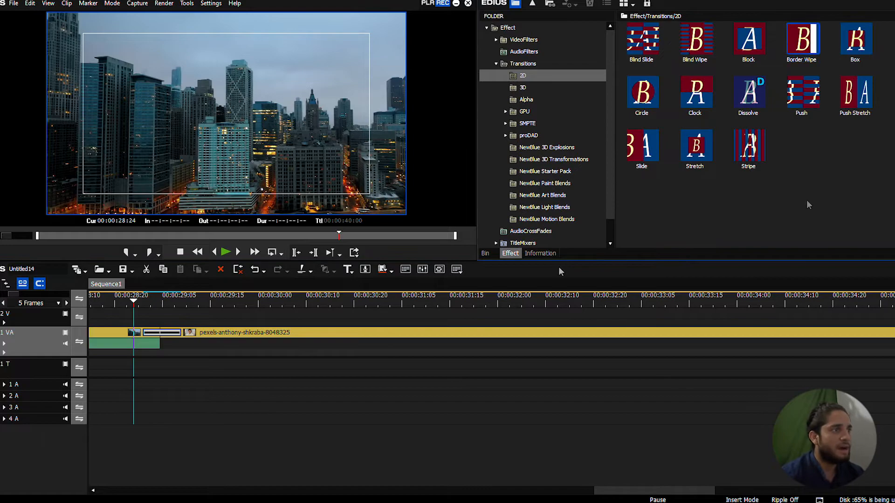
- Trim the end of the presenter clip to 00:00:37:16
{"action": "scroll", "coordinate": [260, 297], "scroll_direction": "down", "scroll_amount": 3}
{"action": "left_click_drag", "start_coordinate": [250, 300], "coordinate": [238, 302]}
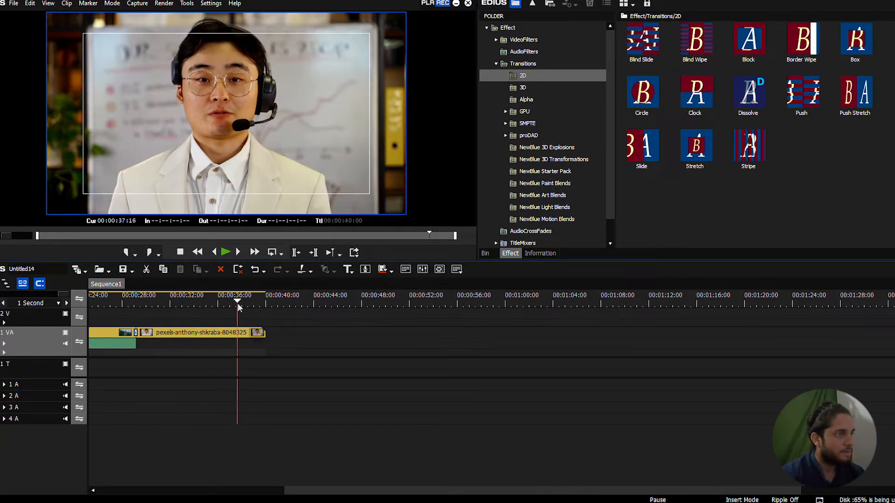
{"action": "left_click", "coordinate": [259, 339]}
{"action": "key", "text": "m"}
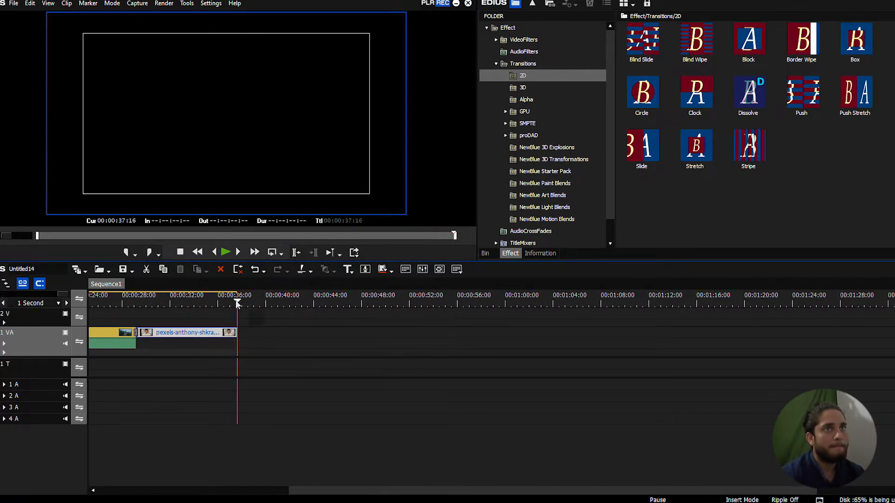
{"action": "left_click", "coordinate": [334, 351]}
- Import the sea clip named file from the VIDEO folder into the bin
{"action": "left_click", "coordinate": [484, 254]}
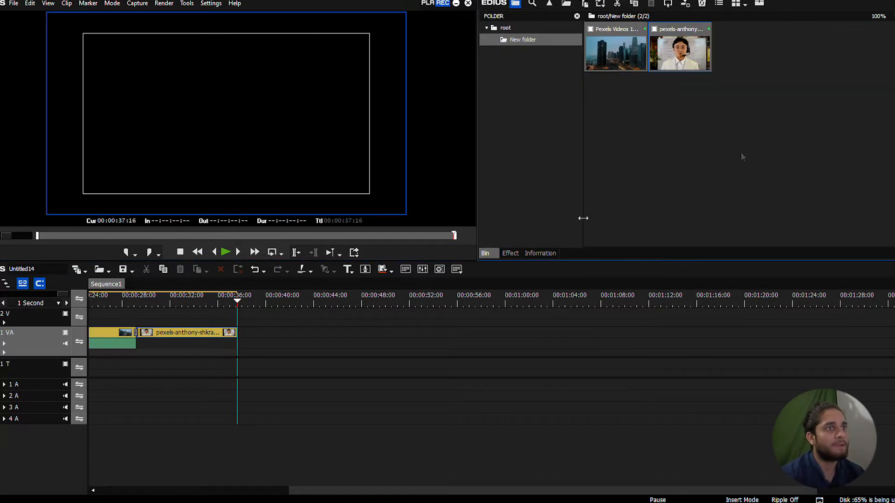
{"action": "double_click", "coordinate": [662, 130]}
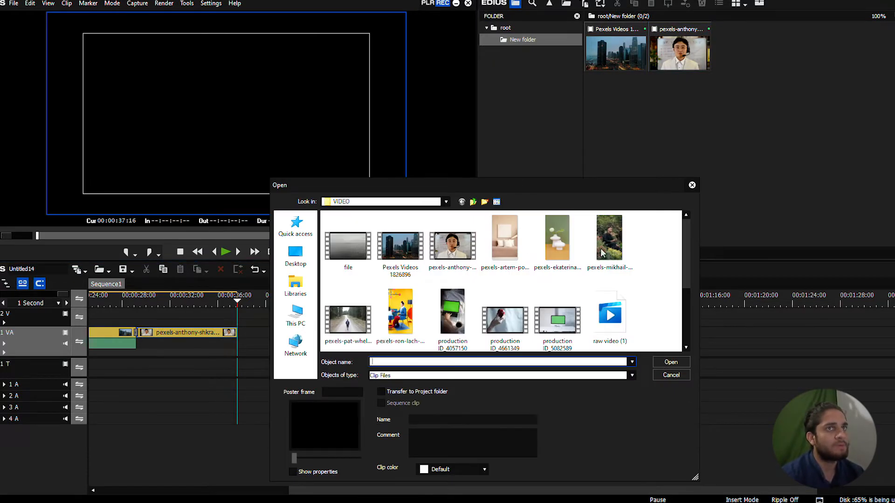
{"action": "double_click", "coordinate": [346, 242]}
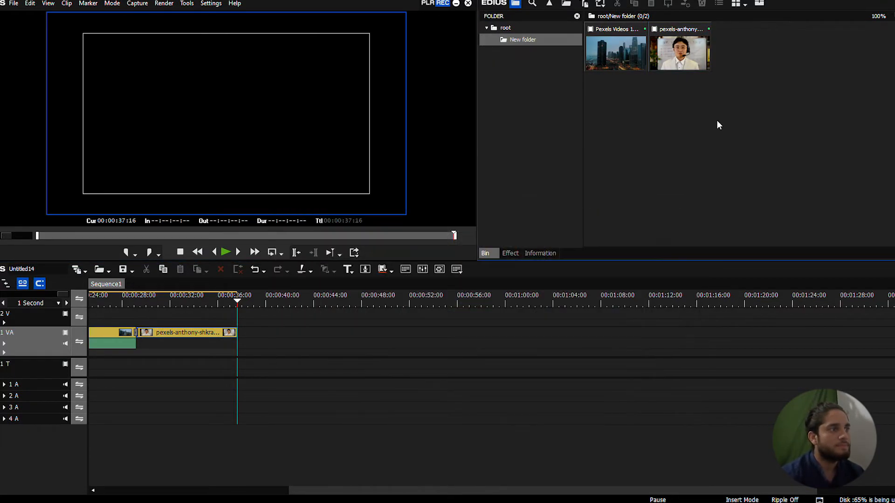
- Append the sea clip named file after the presenter clip and trim away its opening up to 00:00:48:03
{"action": "left_click_drag", "start_coordinate": [746, 50], "coordinate": [239, 334]}
{"action": "left_click", "coordinate": [362, 302]}
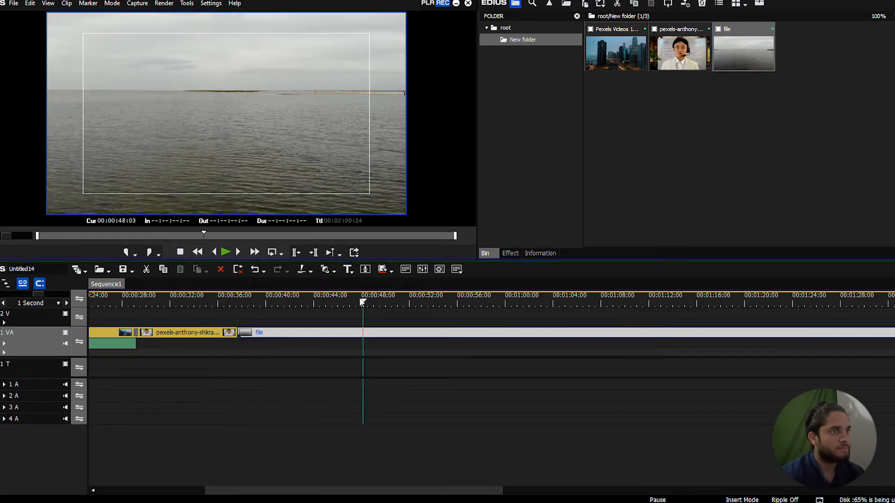
{"action": "left_click_drag", "start_coordinate": [404, 333], "coordinate": [289, 334]}
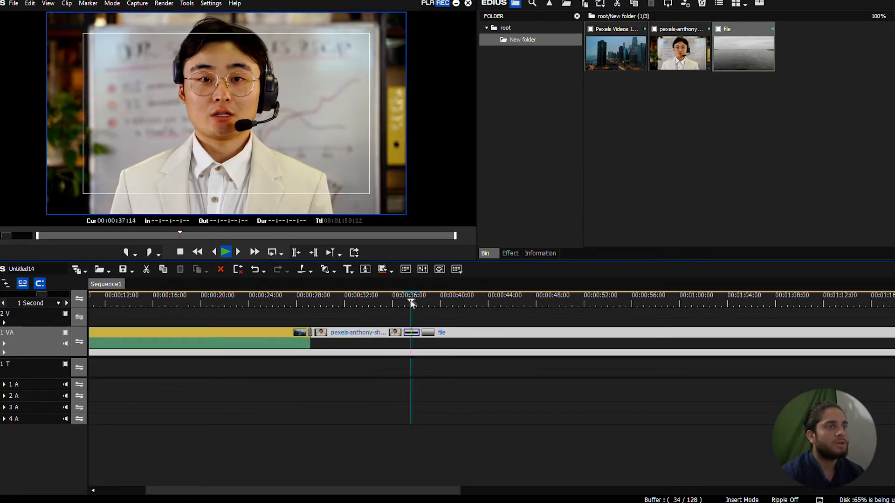
- Remove the transition from the cut between the presenter and sea clips
{"action": "left_click_drag", "start_coordinate": [390, 323], "coordinate": [441, 348]}
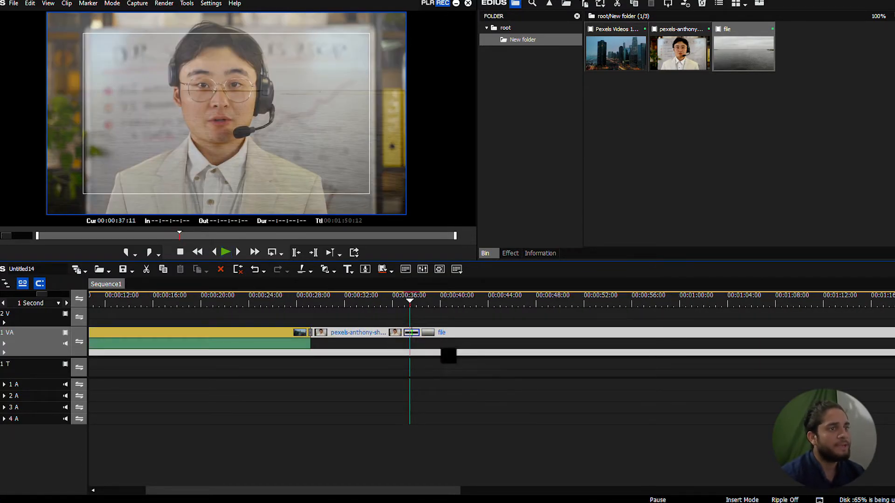
{"action": "key", "text": "Delete"}
{"action": "left_click", "coordinate": [398, 301]}
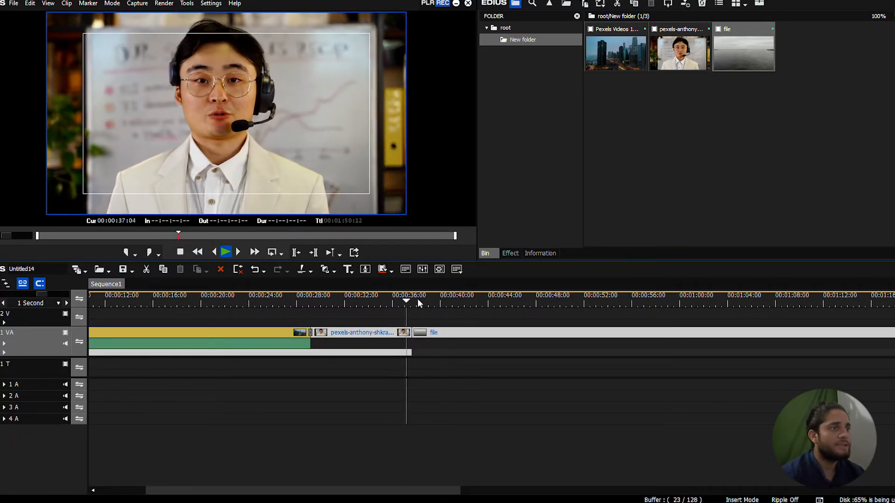
- Scrub and play across the cut between the city and presenter clips to examine its transition
{"action": "left_click_drag", "start_coordinate": [418, 298], "coordinate": [308, 305]}
{"action": "scroll", "coordinate": [308, 304], "scroll_direction": "up", "scroll_amount": 3}
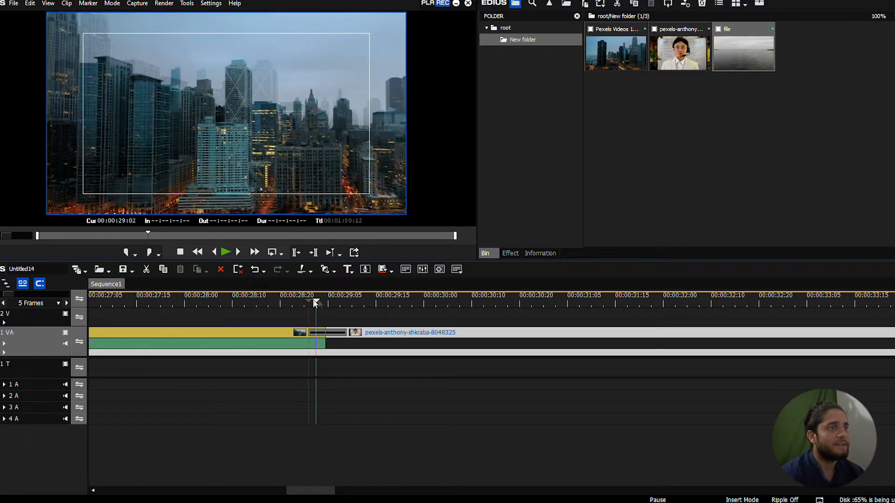
{"action": "left_click", "coordinate": [362, 370]}
{"action": "key", "text": "space"}
{"action": "scroll", "coordinate": [386, 301], "scroll_direction": "down", "scroll_amount": 3}
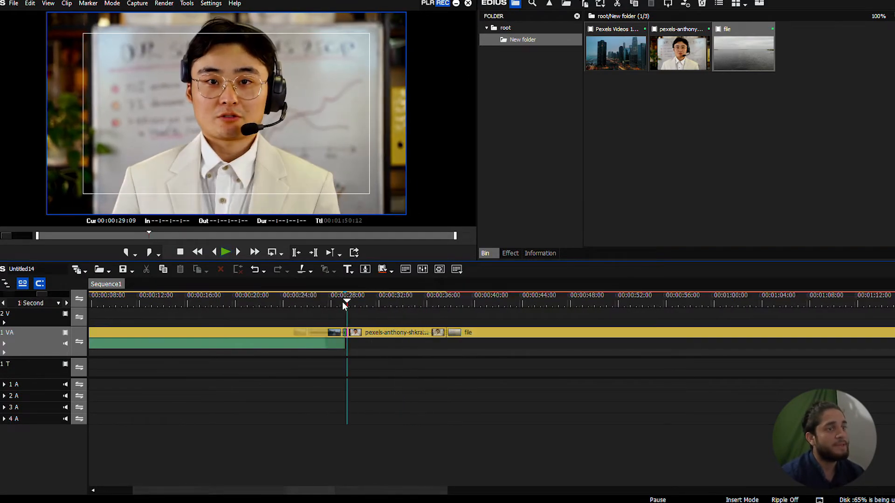
- Apply the default transition to the cut between the presenter and sea clips
{"action": "left_click", "coordinate": [443, 303]}
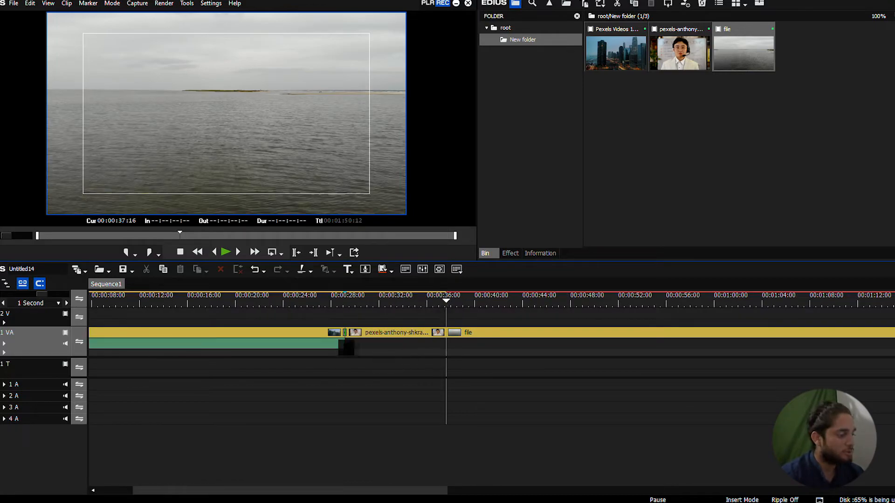
{"action": "left_click", "coordinate": [339, 301]}
{"action": "scroll", "coordinate": [339, 300], "scroll_direction": "up", "scroll_amount": 3}
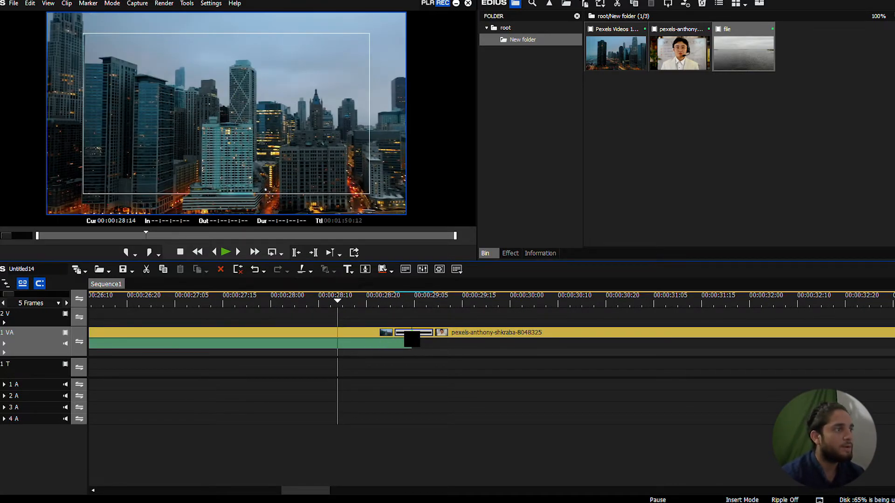
{"action": "scroll", "coordinate": [354, 312], "scroll_direction": "down", "scroll_amount": 5}
{"action": "left_click_drag", "start_coordinate": [208, 301], "coordinate": [178, 302]}
{"action": "scroll", "coordinate": [179, 326], "scroll_direction": "up", "scroll_amount": 5}
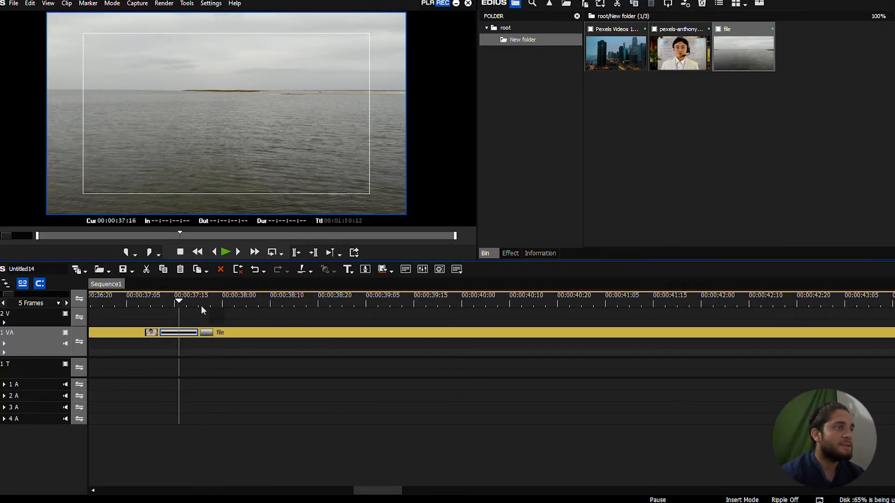
- Scrub through the sequence to check the transitions at the city-presenter and presenter-sea cuts
{"action": "scroll", "coordinate": [201, 307], "scroll_direction": "down", "scroll_amount": 3}
{"action": "left_click", "coordinate": [166, 300]}
{"action": "scroll", "coordinate": [172, 301], "scroll_direction": "up", "scroll_amount": 3}
{"action": "left_click", "coordinate": [251, 299]}
{"action": "scroll", "coordinate": [252, 298], "scroll_direction": "down", "scroll_amount": 3}
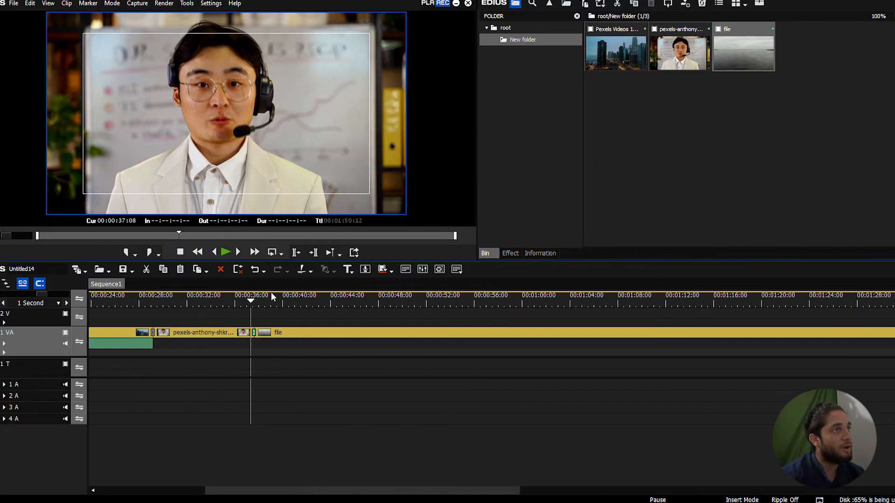
{"action": "left_click", "coordinate": [272, 299]}
{"action": "scroll", "coordinate": [272, 301], "scroll_direction": "down", "scroll_amount": 3}
{"action": "left_click", "coordinate": [225, 300]}
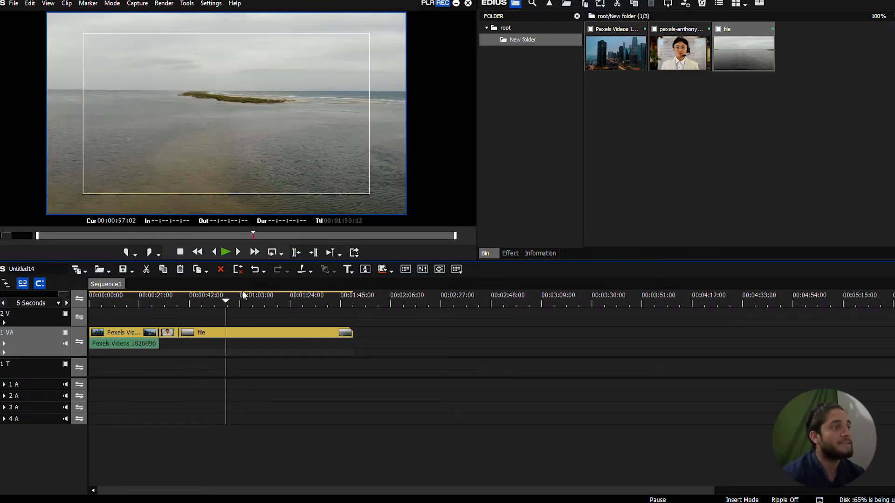
{"action": "left_click", "coordinate": [171, 299]}
{"action": "scroll", "coordinate": [196, 296], "scroll_direction": "up", "scroll_amount": 4}
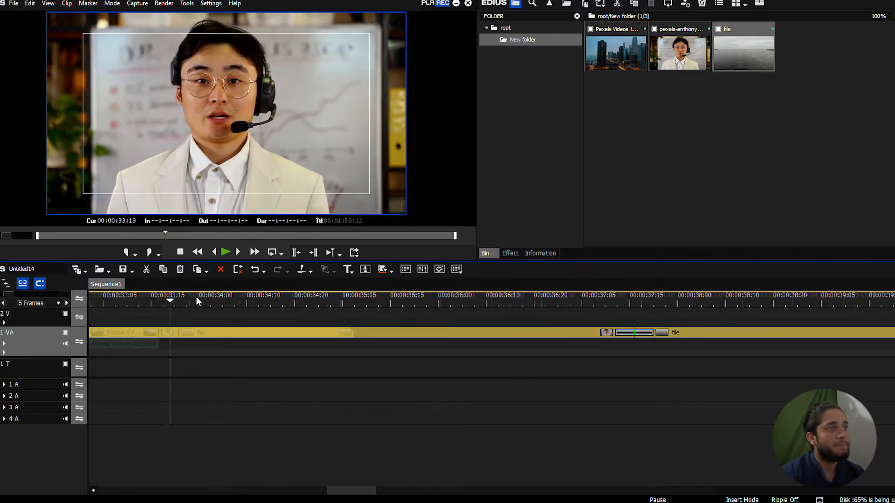
{"action": "left_click", "coordinate": [246, 299]}
{"action": "scroll", "coordinate": [248, 300], "scroll_direction": "down", "scroll_amount": 2}
{"action": "left_click", "coordinate": [271, 298]}
{"action": "scroll", "coordinate": [271, 297], "scroll_direction": "up", "scroll_amount": 2}
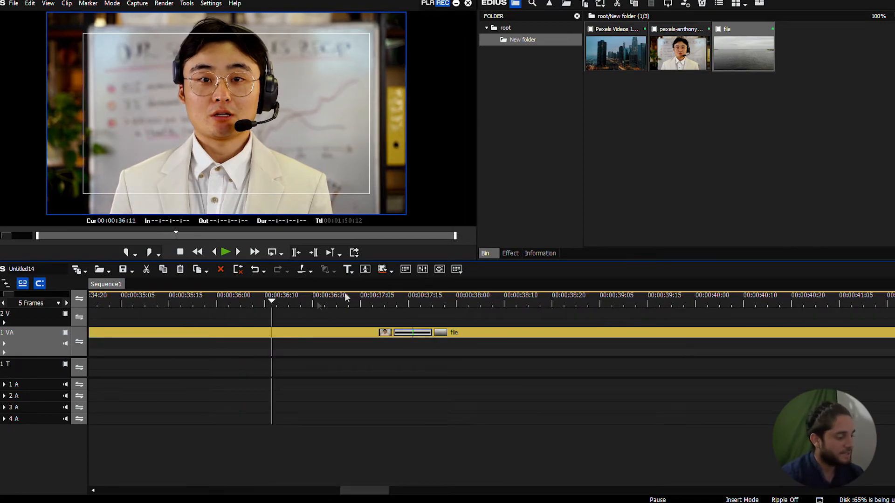
- Select the clips around the presenter-sea cut and delete the transition between them
{"action": "left_click", "coordinate": [463, 300]}
{"action": "left_click_drag", "start_coordinate": [372, 317], "coordinate": [485, 373]}
{"action": "key", "text": "alt+t"}
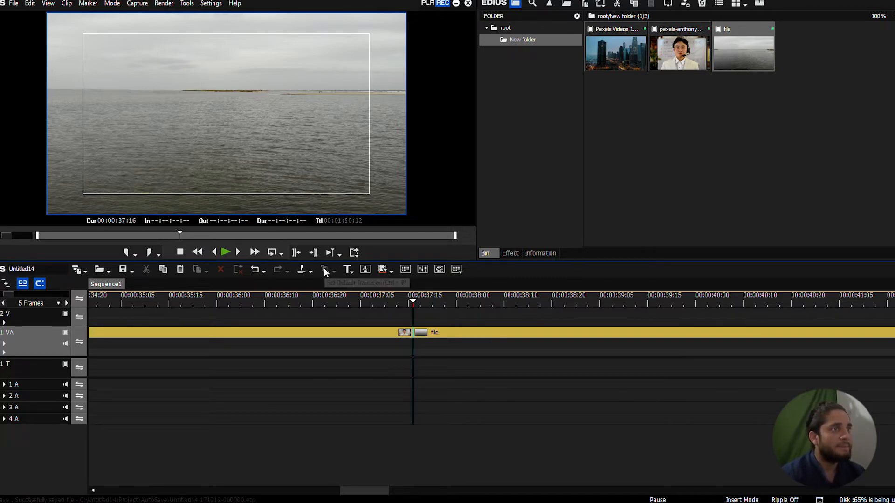
- Set the 2D Border Wipe transition as the default effect
{"action": "left_click_drag", "start_coordinate": [326, 267], "coordinate": [378, 339]}
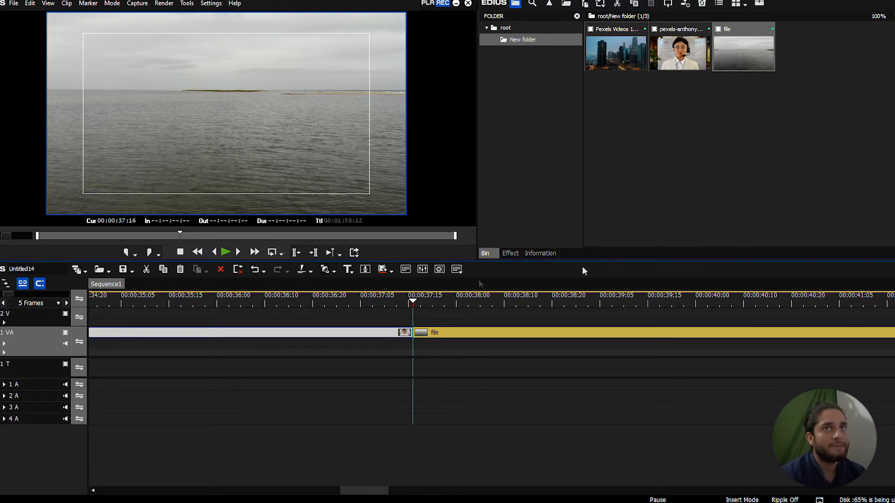
{"action": "left_click", "coordinate": [510, 255]}
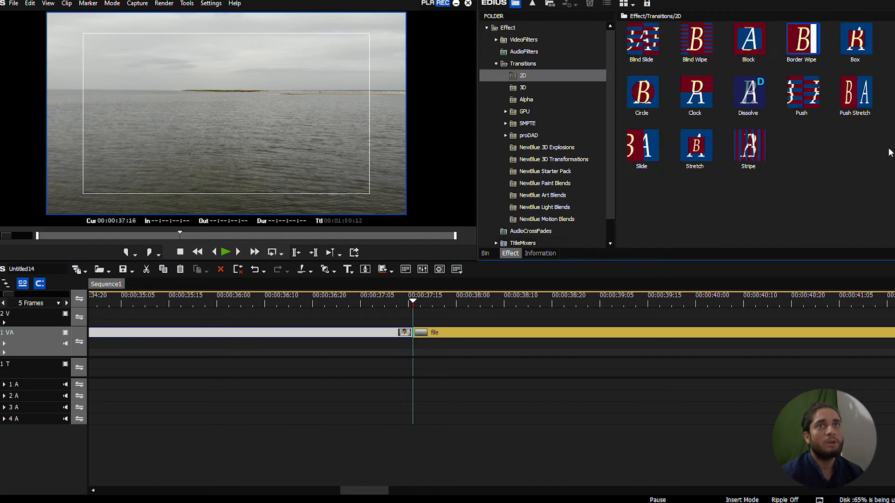
{"action": "right_click", "coordinate": [807, 41]}
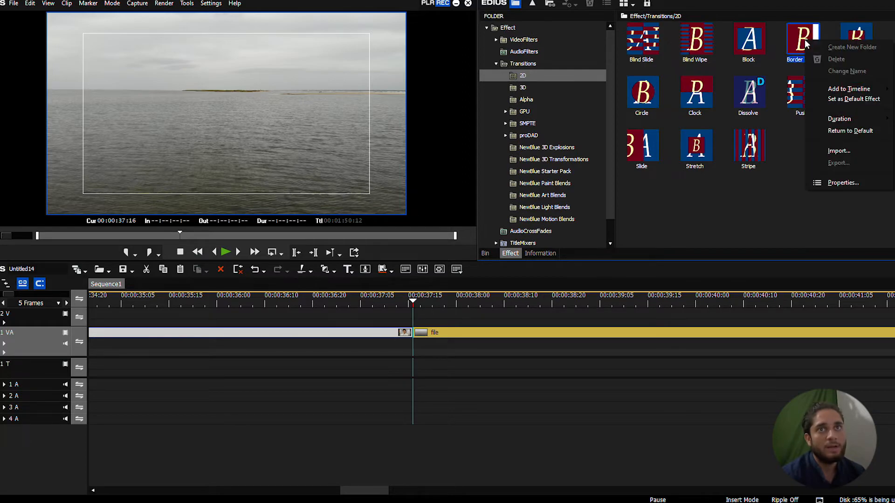
{"action": "left_click", "coordinate": [872, 100]}
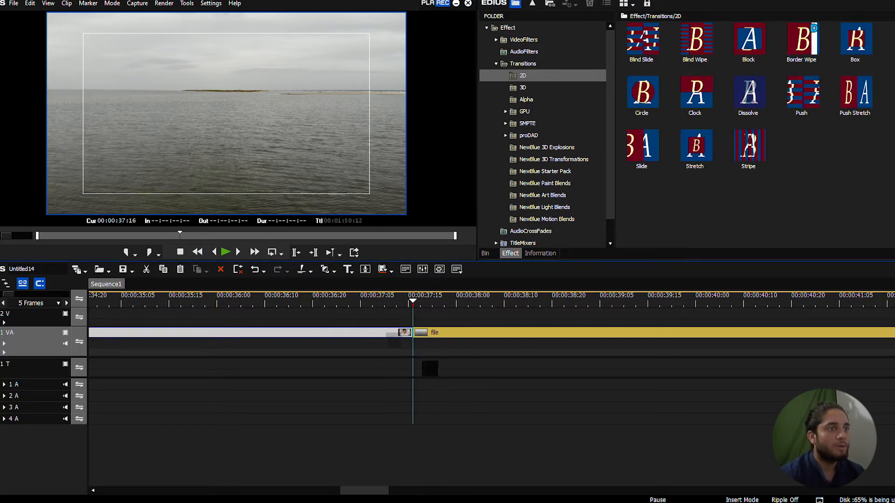
{"action": "left_click", "coordinate": [516, 406]}
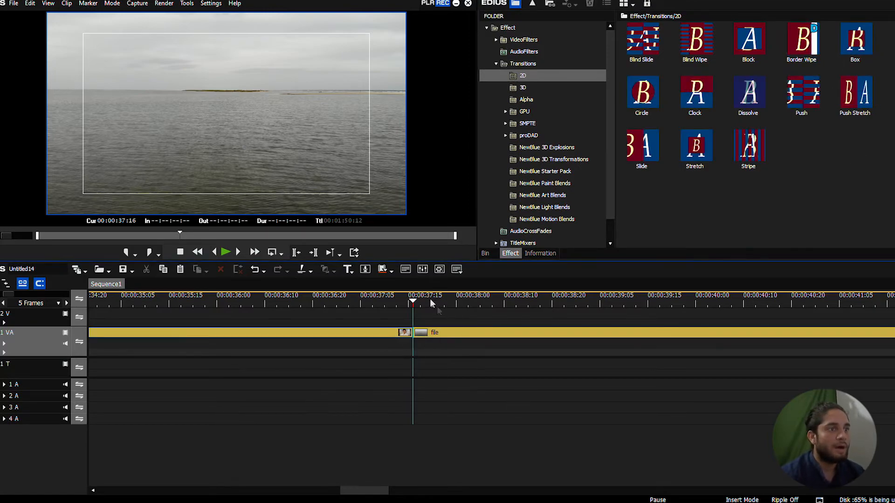
- Apply the default transition to the presenter clip's cut with the sea clip and play across it
{"action": "left_click_drag", "start_coordinate": [397, 300], "coordinate": [263, 300]}
{"action": "left_click", "coordinate": [399, 339]}
{"action": "left_click", "coordinate": [323, 270]}
{"action": "key", "text": "space"}
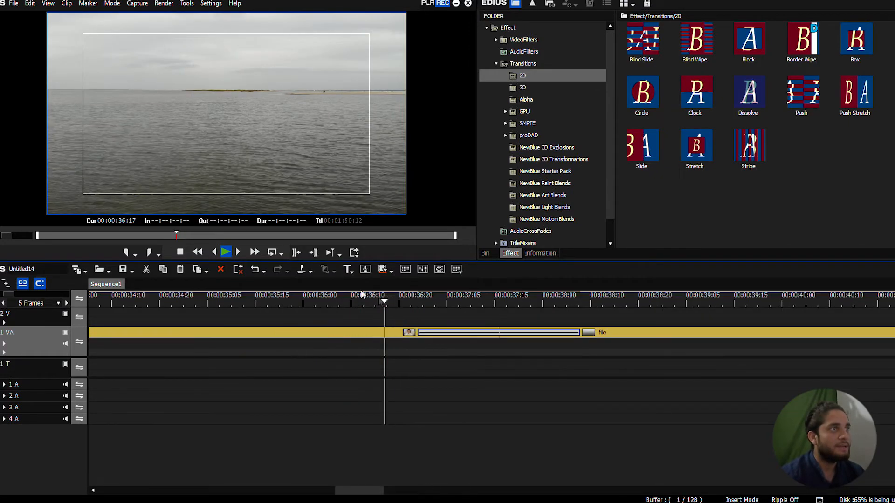
{"action": "key", "text": "space"}
- Shorten the transition between the presenter and sea clips from both ends toward the cut
{"action": "left_click", "coordinate": [363, 333]}
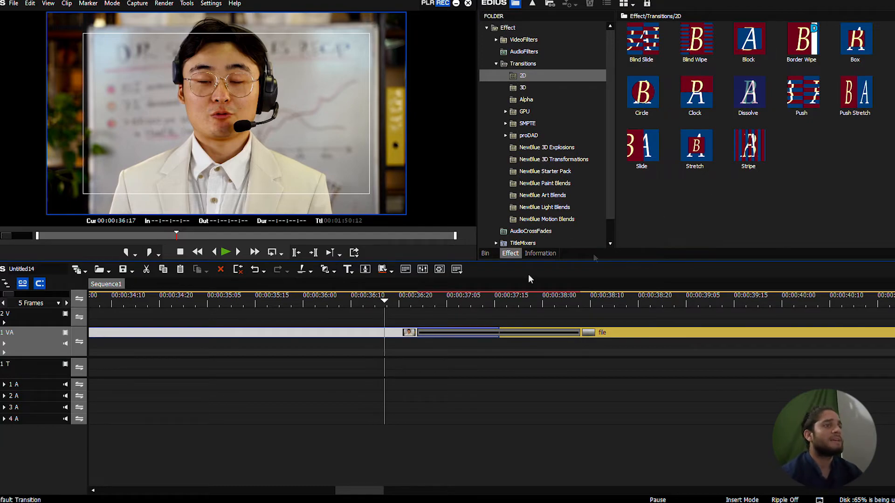
{"action": "left_click", "coordinate": [401, 304]}
{"action": "left_click_drag", "start_coordinate": [419, 332], "coordinate": [478, 333]}
{"action": "left_click_drag", "start_coordinate": [579, 333], "coordinate": [521, 334]}
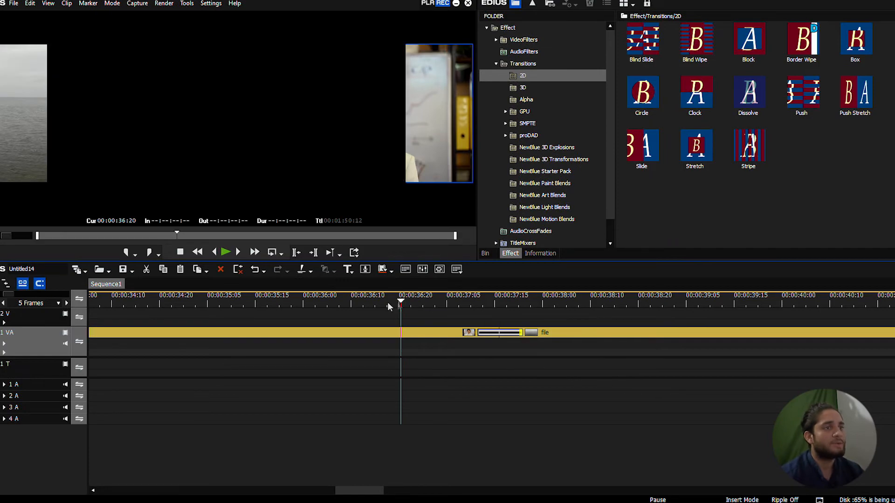
- Scrub and play the presenter-sea cut to check the shortened transition
{"action": "scroll", "coordinate": [376, 305], "scroll_direction": "down", "scroll_amount": 2}
{"action": "left_click", "coordinate": [376, 305]}
{"action": "scroll", "coordinate": [390, 303], "scroll_direction": "up", "scroll_amount": 2}
{"action": "left_click", "coordinate": [388, 303]}
{"action": "scroll", "coordinate": [388, 303], "scroll_direction": "down", "scroll_amount": 2}
{"action": "scroll", "coordinate": [390, 303], "scroll_direction": "up", "scroll_amount": 2}
{"action": "key", "text": "Left"}
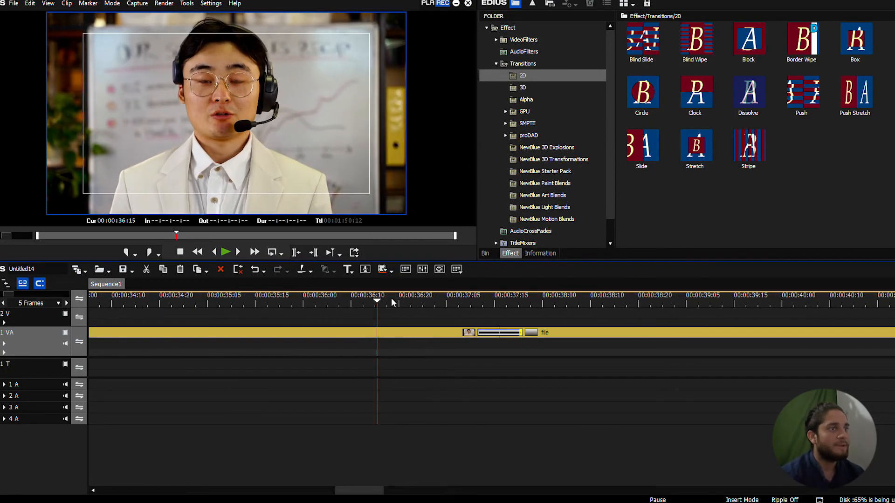
{"action": "scroll", "coordinate": [382, 302], "scroll_direction": "down", "scroll_amount": 2}
{"action": "key", "text": "space"}
{"action": "scroll", "coordinate": [378, 298], "scroll_direction": "down", "scroll_amount": 2}
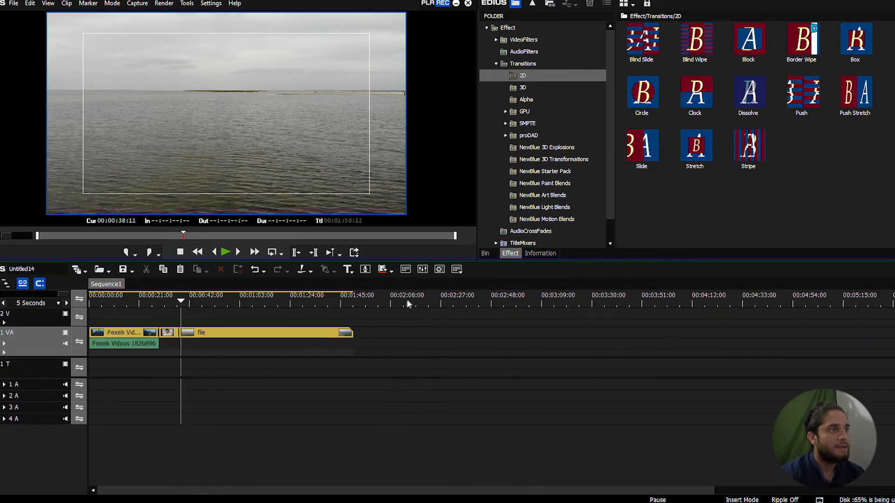
- Select all clips in the sequence and remove the transitions from both cuts
{"action": "left_click_drag", "start_coordinate": [203, 303], "coordinate": [104, 302]}
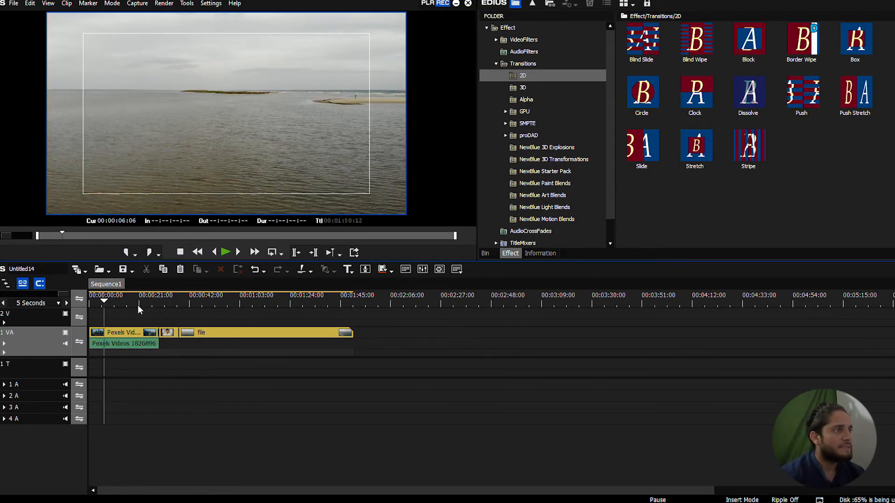
{"action": "left_click", "coordinate": [197, 302]}
{"action": "left_click_drag", "start_coordinate": [148, 322], "coordinate": [246, 352]}
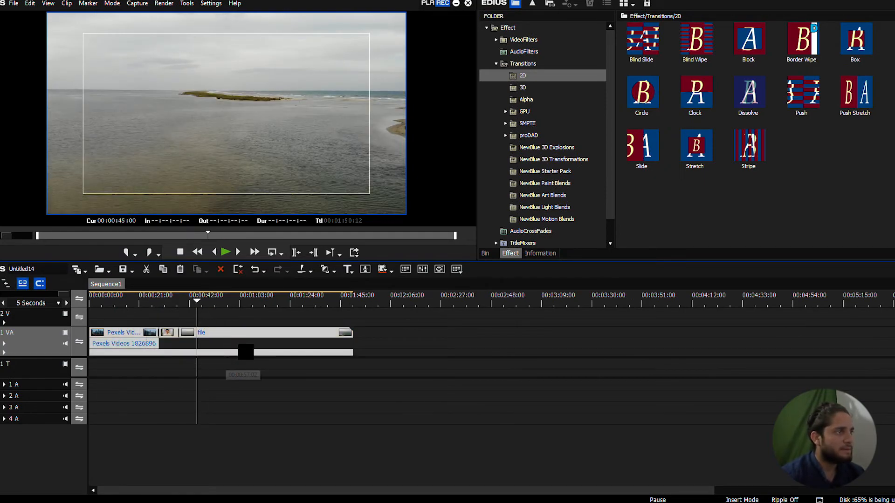
{"action": "left_click", "coordinate": [159, 301]}
{"action": "scroll", "coordinate": [159, 303], "scroll_direction": "up", "scroll_amount": 2}
{"action": "scroll", "coordinate": [160, 303], "scroll_direction": "down", "scroll_amount": 2}
{"action": "left_click", "coordinate": [145, 303]}
{"action": "scroll", "coordinate": [146, 302], "scroll_direction": "up", "scroll_amount": 2}
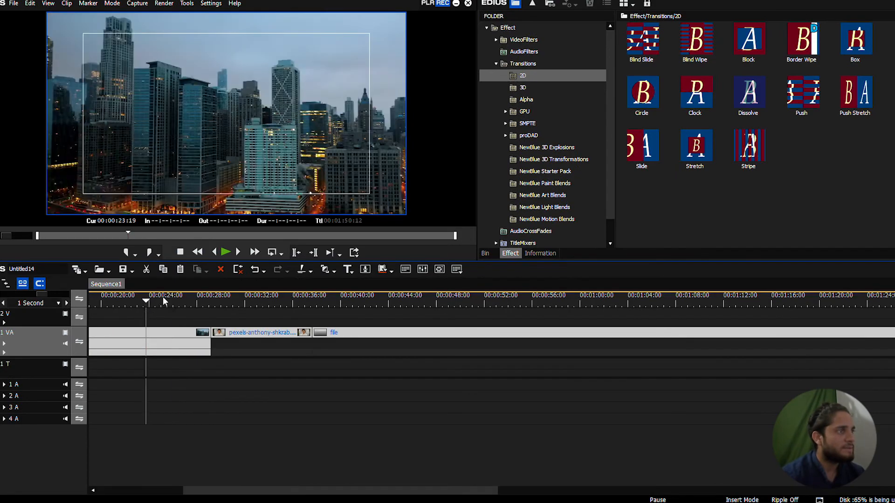
- Select the city clip and apply the default Border Wipe transition to its cut with the presenter clip
{"action": "left_click", "coordinate": [190, 298]}
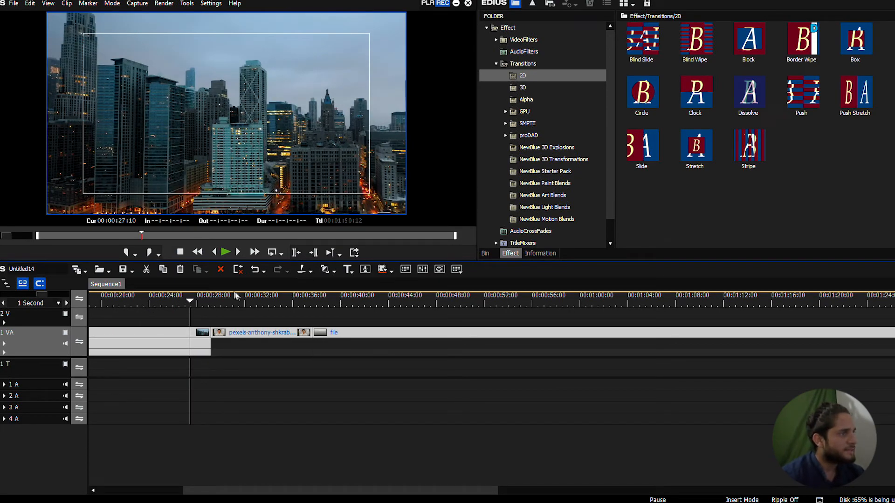
{"action": "left_click", "coordinate": [211, 301]}
{"action": "left_click", "coordinate": [203, 341]}
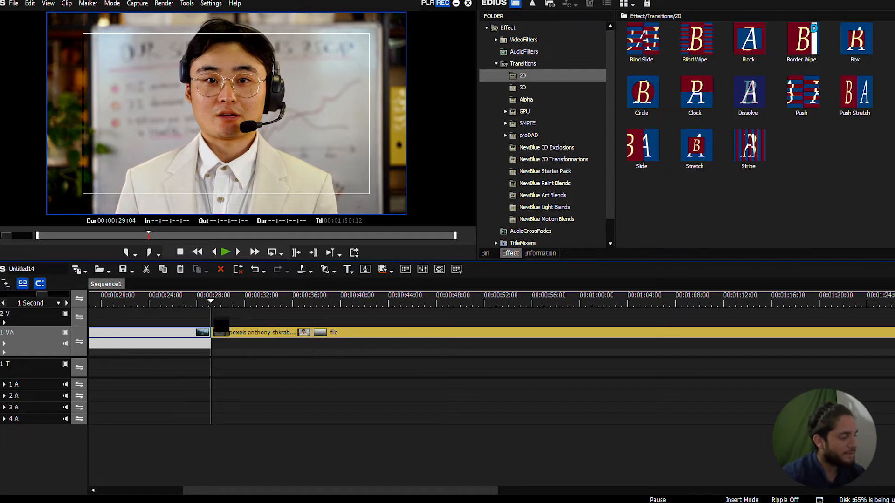
{"action": "left_click", "coordinate": [323, 270]}
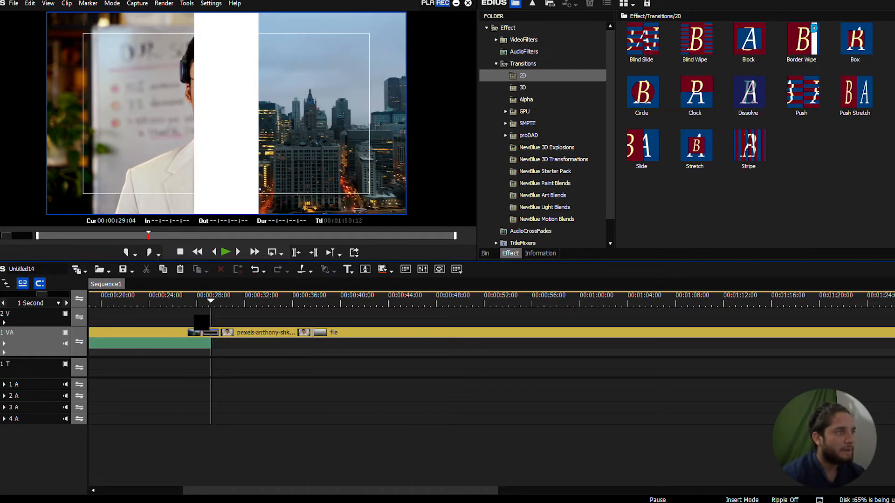
- Delete the Border Wipe transition from the cut between the city and presenter clips
{"action": "left_click", "coordinate": [205, 332]}
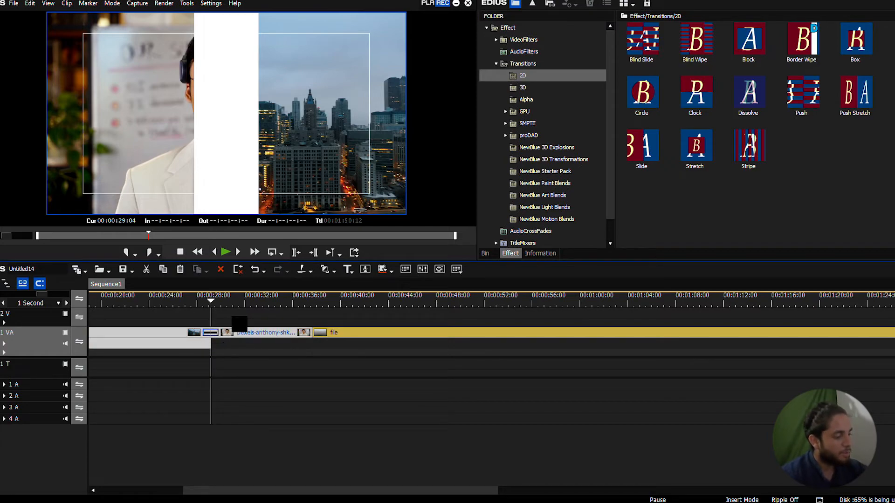
{"action": "key", "text": "Delete"}
{"action": "left_click", "coordinate": [202, 301]}
{"action": "left_click", "coordinate": [238, 376]}
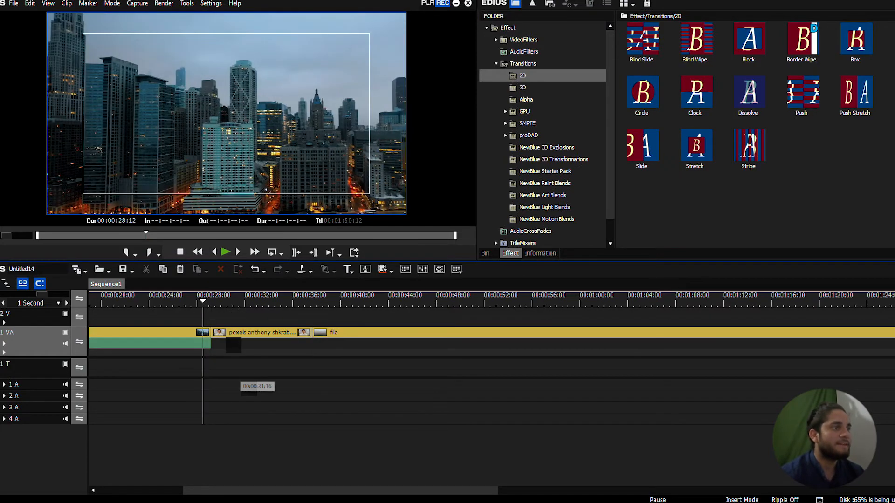
- Scrub across the city-presenter and presenter-sea cuts to inspect them, and select the three clips around them
{"action": "left_click", "coordinate": [209, 300]}
{"action": "left_click", "coordinate": [205, 302]}
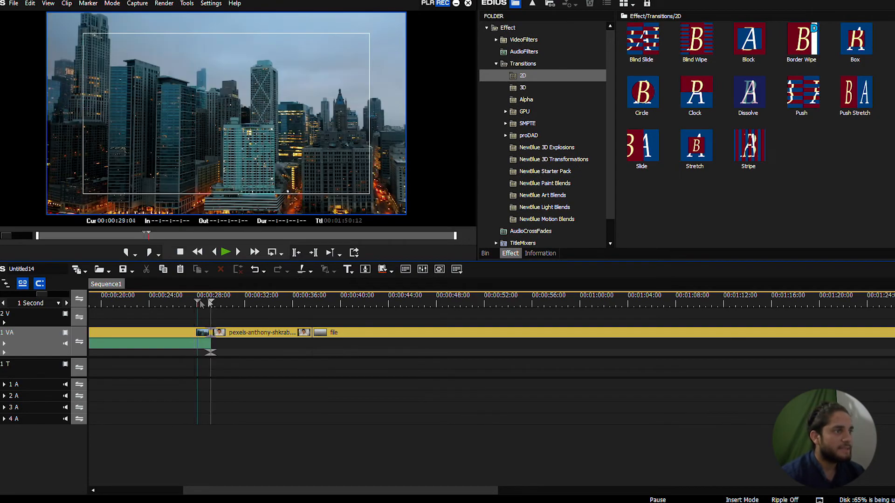
{"action": "left_click", "coordinate": [322, 304]}
{"action": "left_click_drag", "start_coordinate": [323, 301], "coordinate": [214, 300]}
{"action": "scroll", "coordinate": [214, 300], "scroll_direction": "down", "scroll_amount": 1}
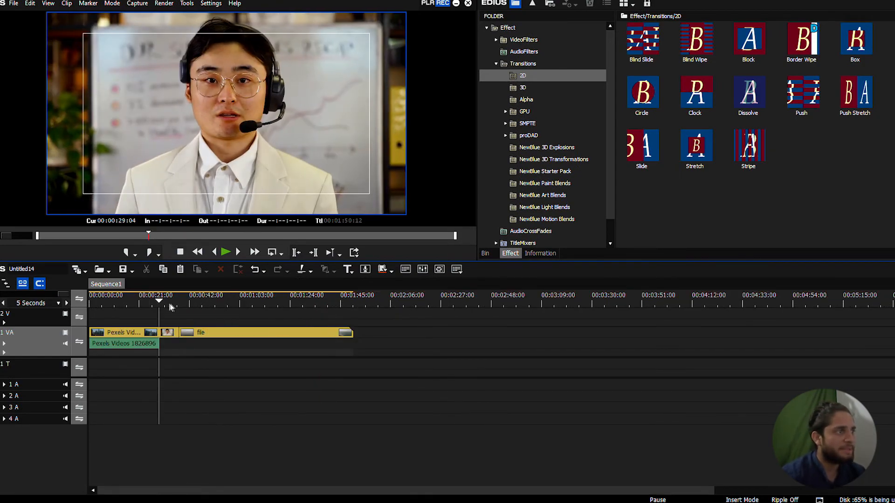
{"action": "left_click", "coordinate": [151, 301]}
{"action": "scroll", "coordinate": [152, 301], "scroll_direction": "up", "scroll_amount": 1}
{"action": "left_click", "coordinate": [214, 301]}
{"action": "left_click", "coordinate": [195, 301]}
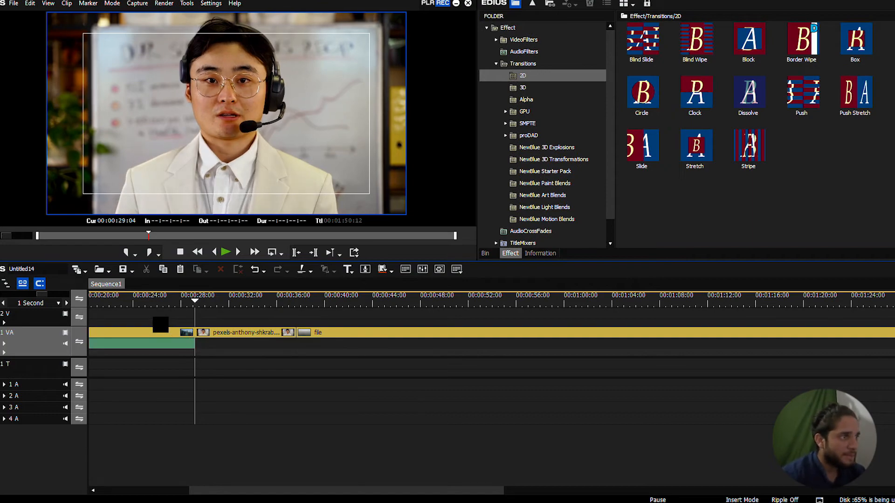
{"action": "left_click_drag", "start_coordinate": [152, 318], "coordinate": [351, 368]}
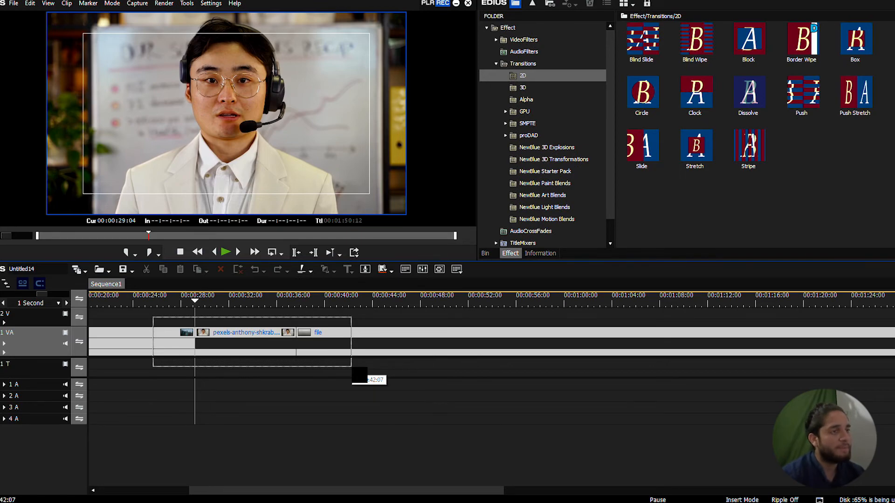
{"action": "left_click_drag", "start_coordinate": [351, 367], "coordinate": [352, 367]}
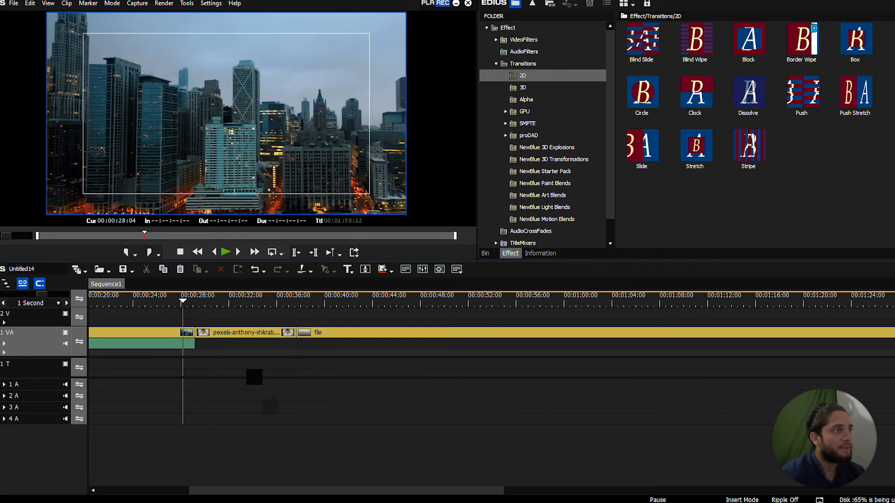
- Select the city, presenter and sea clips, place the playhead at the city-presenter cut, and apply the default Border Wipe transition to both cuts
{"action": "left_click", "coordinate": [184, 298]}
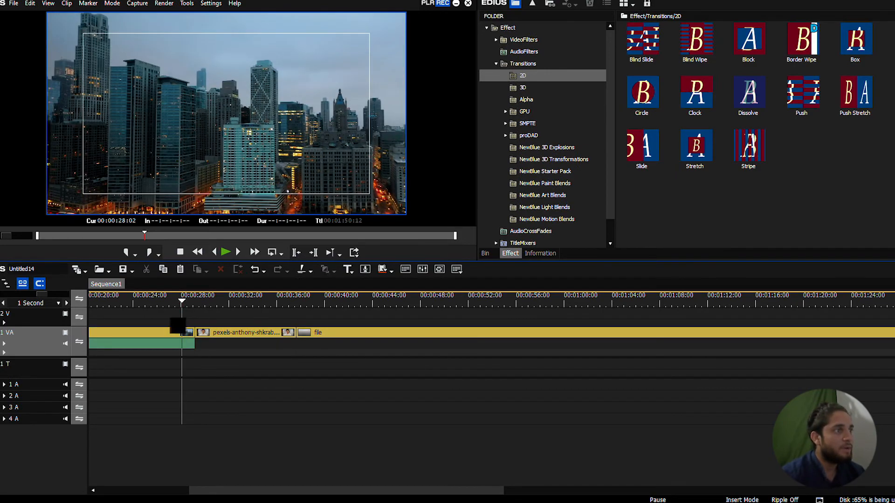
{"action": "left_click_drag", "start_coordinate": [170, 317], "coordinate": [321, 364]}
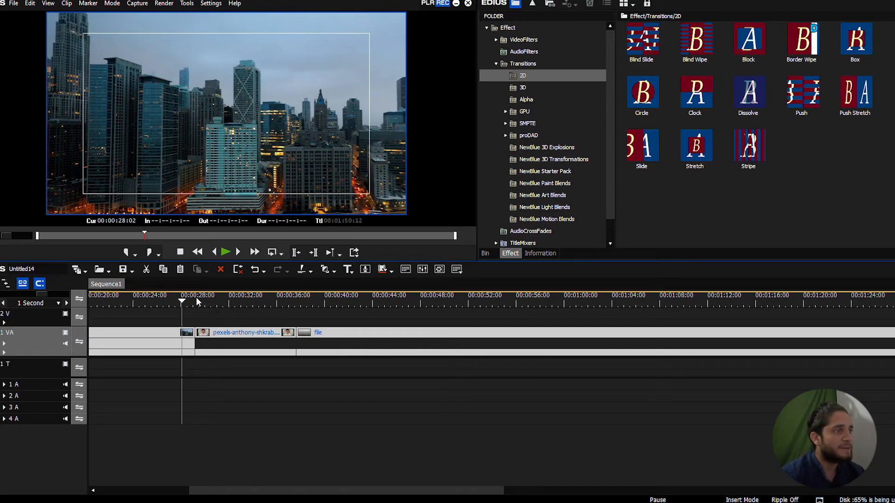
{"action": "left_click", "coordinate": [196, 297]}
{"action": "left_click", "coordinate": [176, 298]}
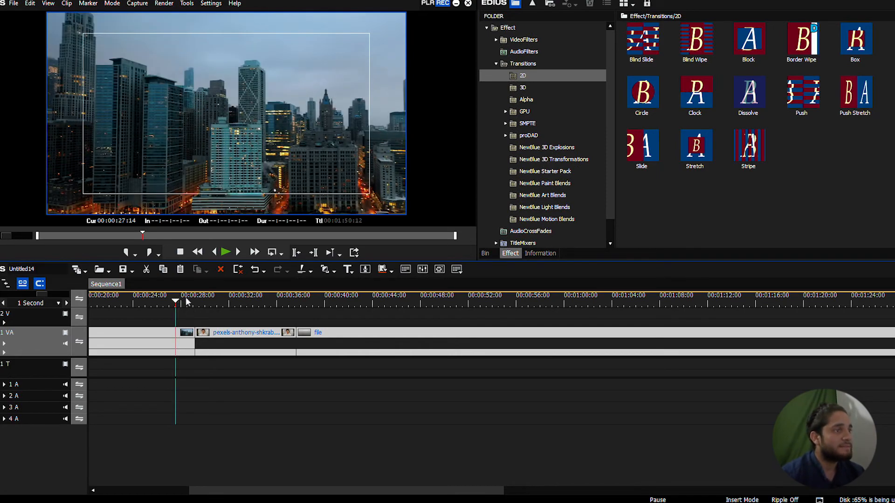
{"action": "left_click", "coordinate": [216, 299]}
{"action": "left_click", "coordinate": [212, 298]}
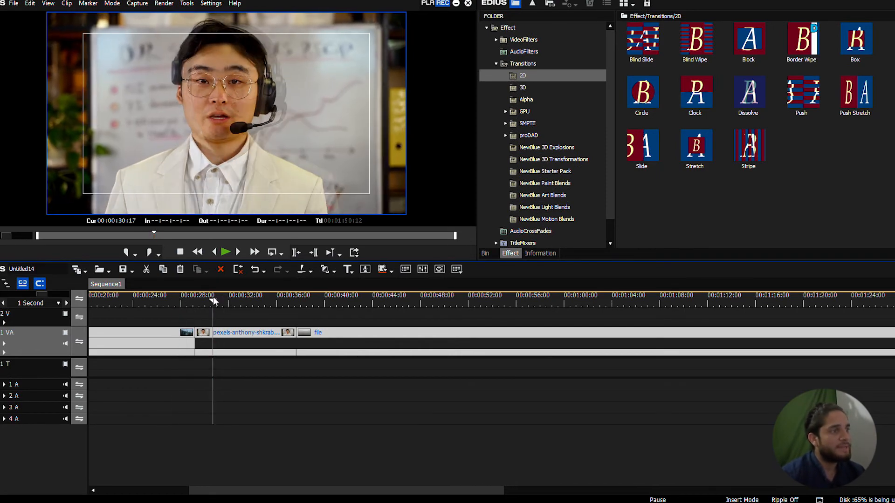
{"action": "left_click", "coordinate": [222, 299]}
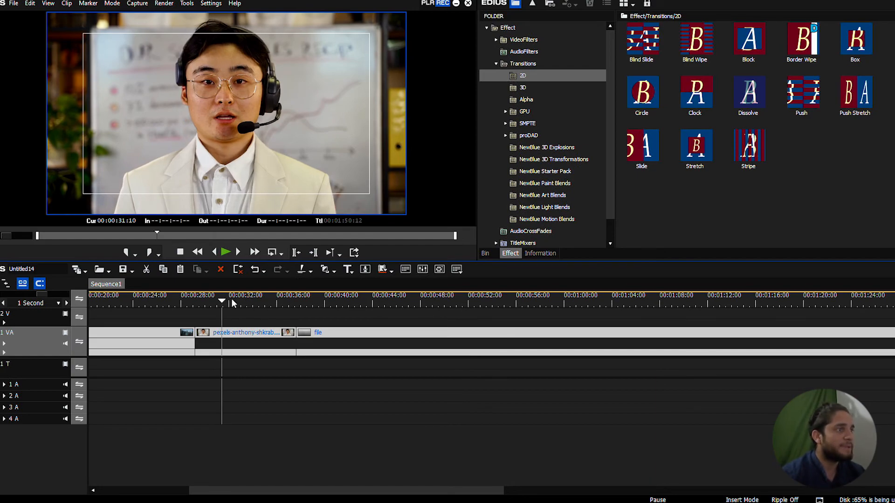
{"action": "left_click", "coordinate": [216, 299]}
{"action": "left_click", "coordinate": [204, 302]}
{"action": "left_click", "coordinate": [197, 299]}
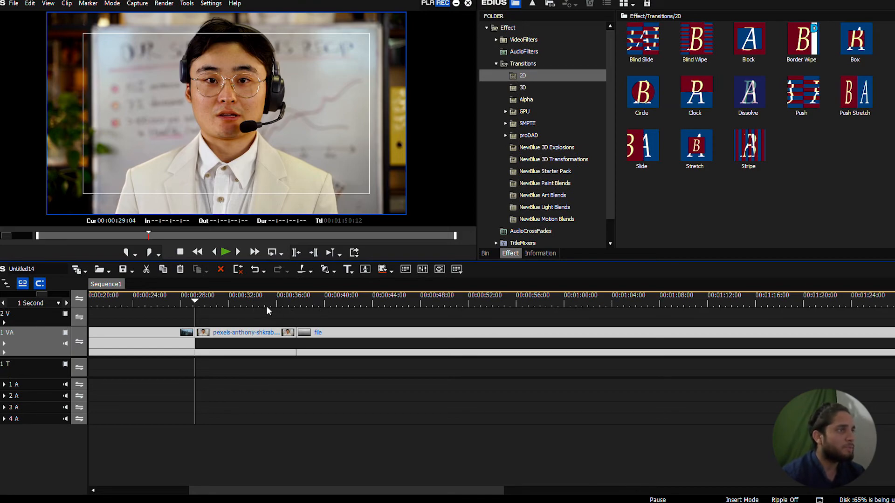
{"action": "mouse_move", "coordinate": [211, 301]}
{"action": "left_mouse_down"}
{"action": "mouse_move", "coordinate": [183, 300]}
{"action": "mouse_move", "coordinate": [213, 300]}
{"action": "mouse_move", "coordinate": [195, 301]}
{"action": "left_mouse_up"}
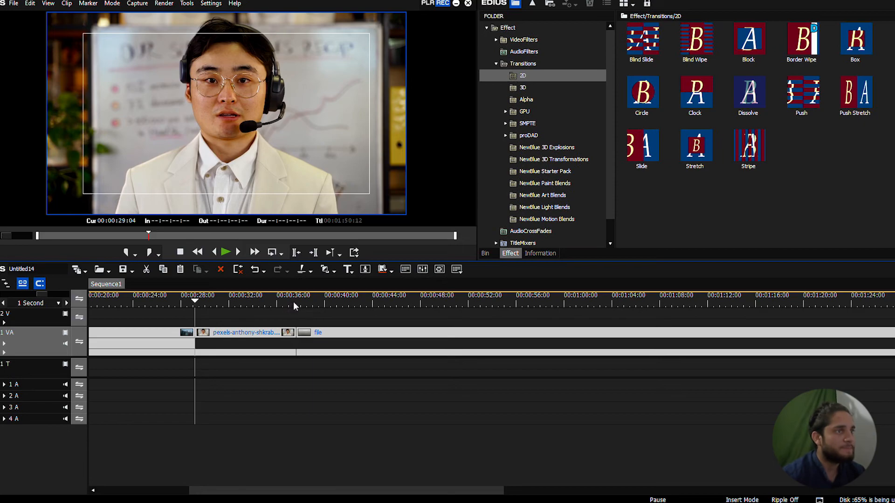
{"action": "left_click", "coordinate": [326, 271]}
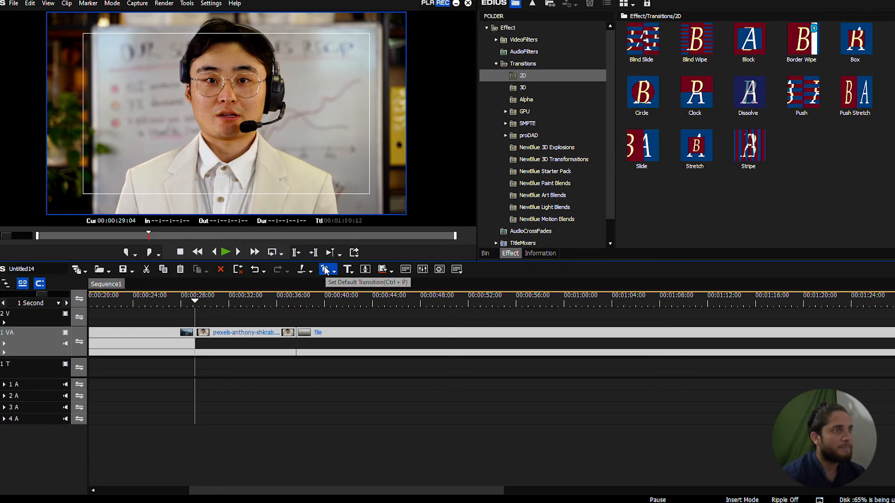
- Scrub and play through the transitions at the city-presenter and presenter-sea cuts to preview them
{"action": "left_click_drag", "start_coordinate": [207, 301], "coordinate": [308, 296]}
{"action": "scroll", "coordinate": [309, 297], "scroll_direction": "down", "scroll_amount": 1}
{"action": "left_click", "coordinate": [154, 300]}
{"action": "scroll", "coordinate": [152, 299], "scroll_direction": "up", "scroll_amount": 1}
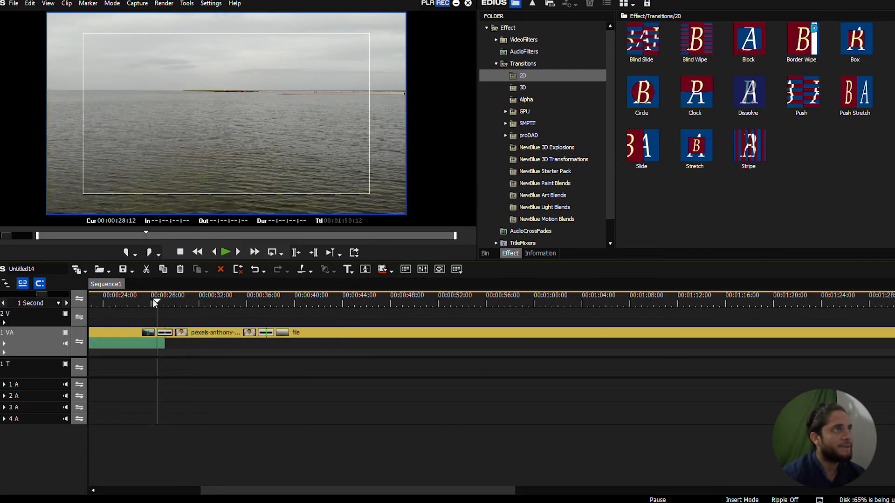
{"action": "key", "text": "space"}
{"action": "scroll", "coordinate": [219, 295], "scroll_direction": "up", "scroll_amount": 1}
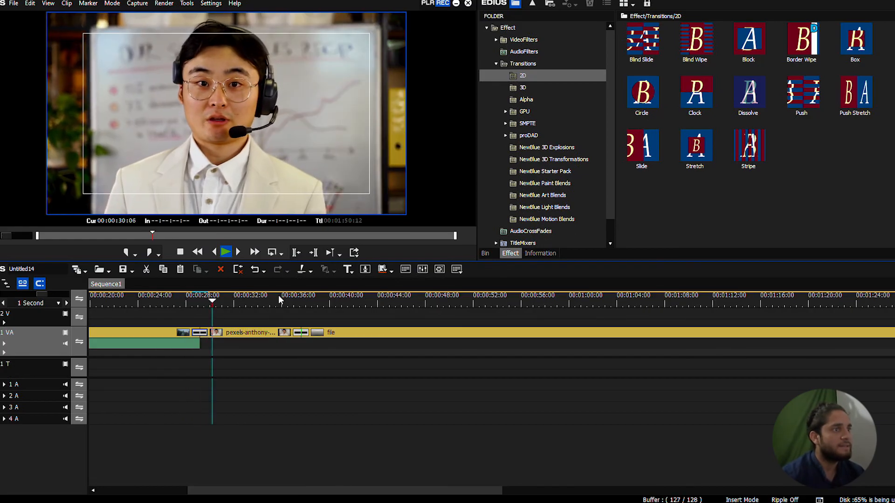
{"action": "left_click", "coordinate": [294, 297]}
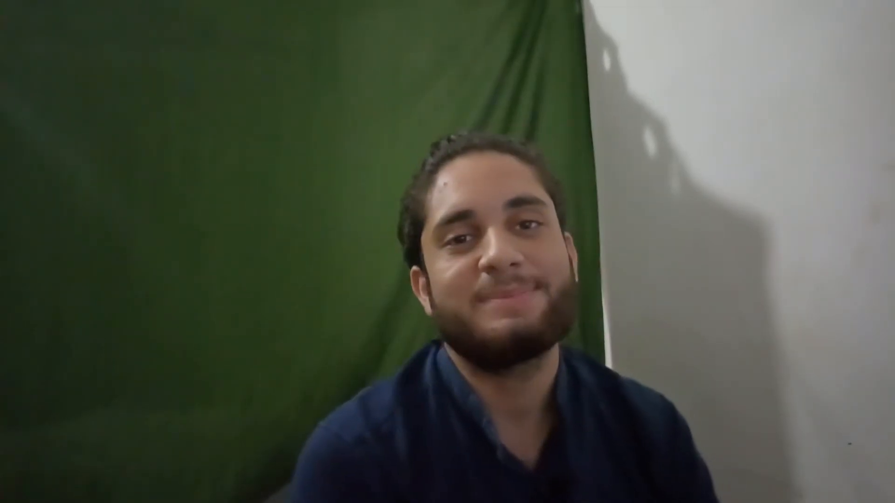